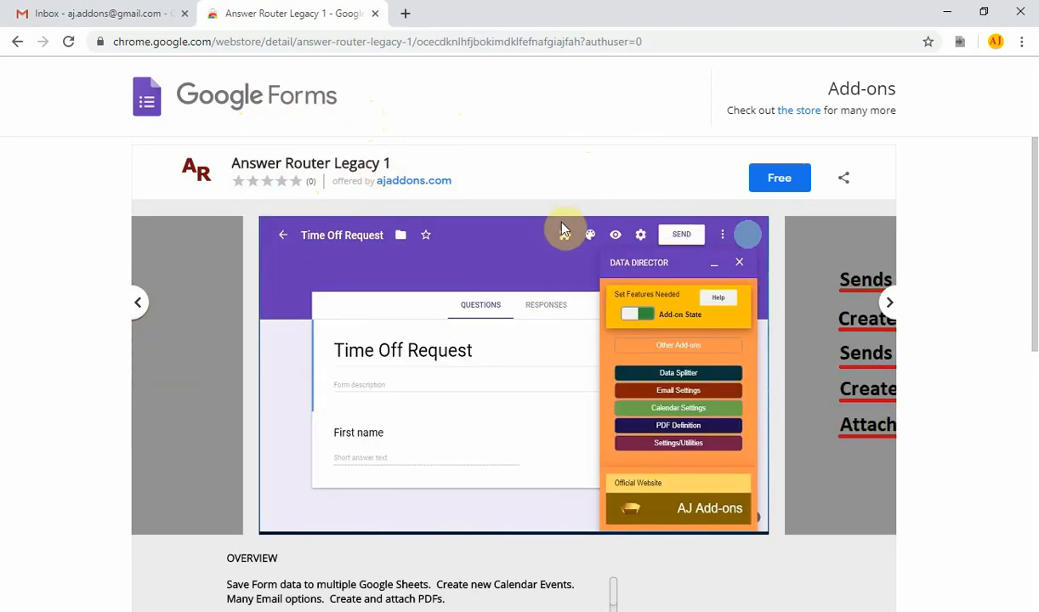
# Install the free Answer Router Legacy 1 add-on and continue its authorization with the listed Google account
pyautogui.click(778, 180)
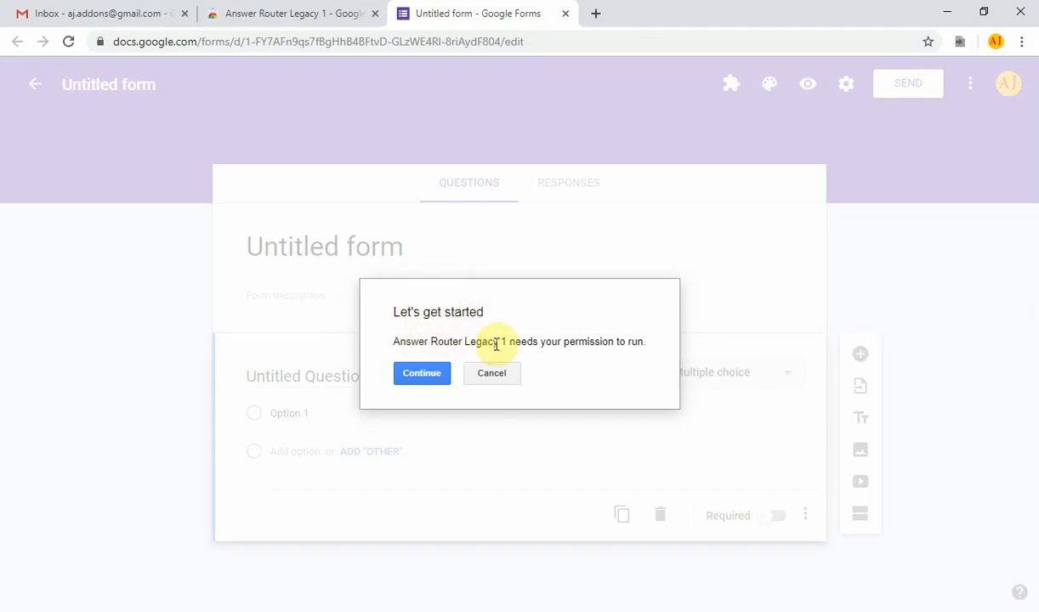
pyautogui.click(420, 374)
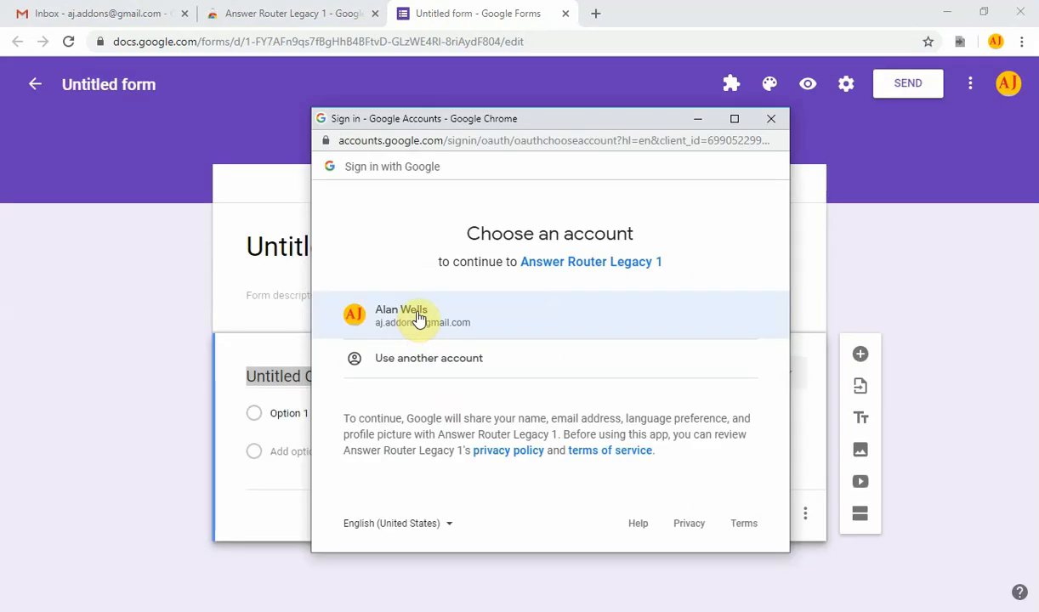
pyautogui.click(418, 316)
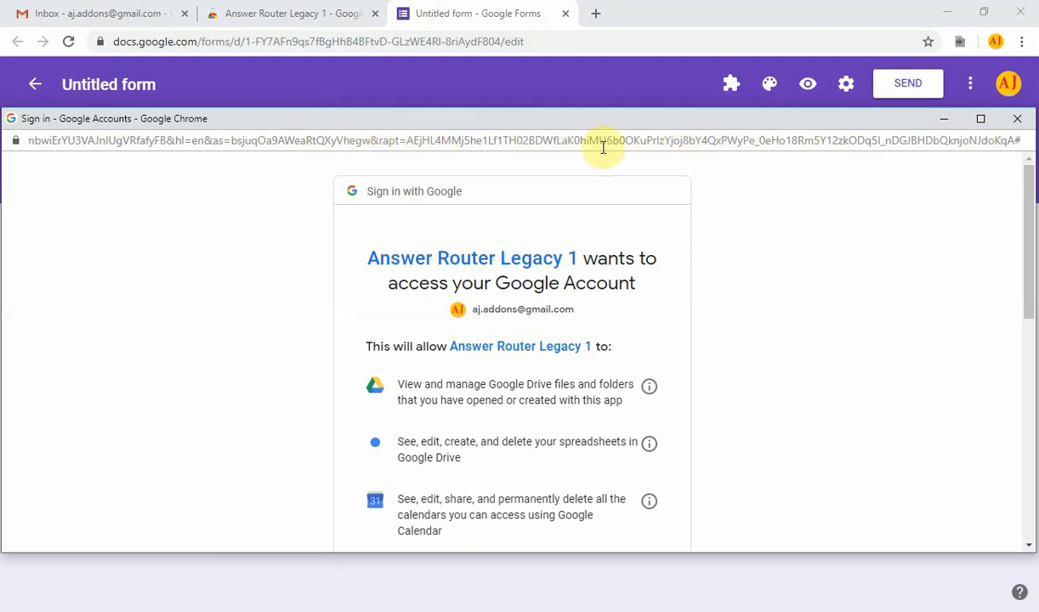
# Inspect the consent window's web address, including its oauth/consent part
pyautogui.doubleClick(422, 141)
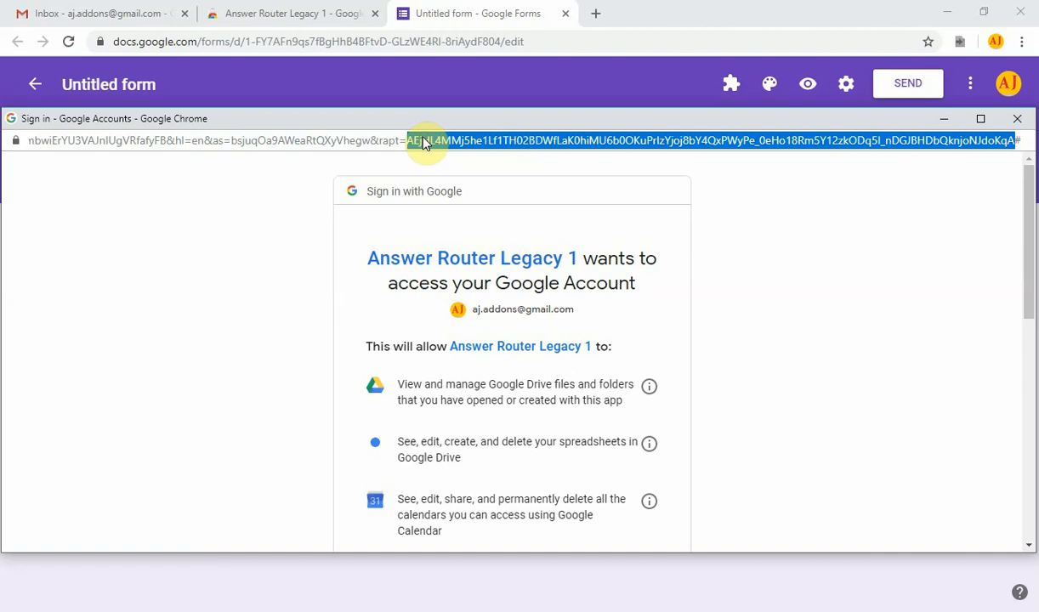
pyautogui.click(223, 200)
pyautogui.doubleClick(185, 141)
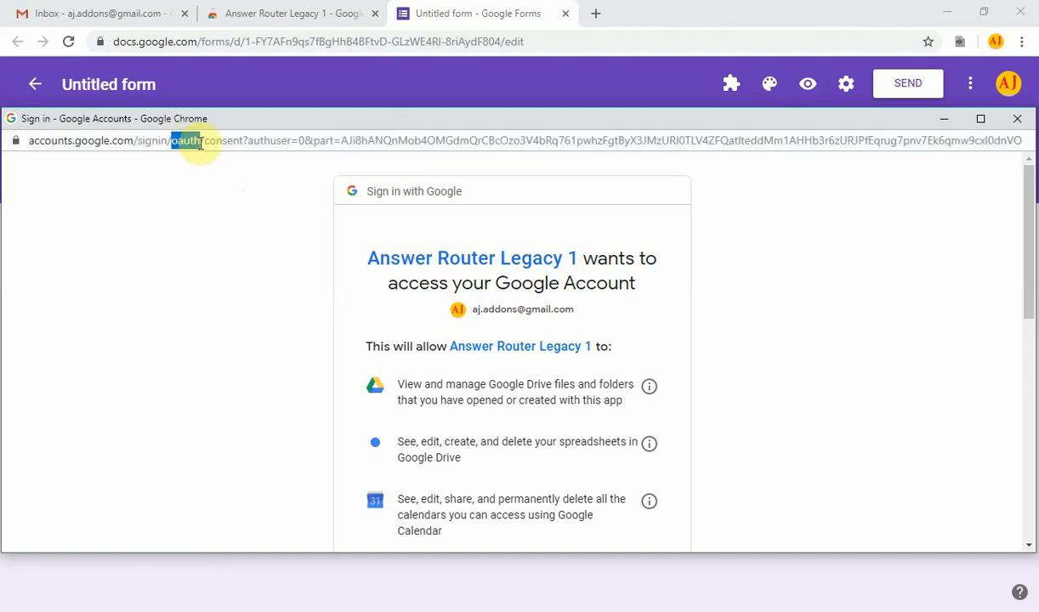
pyautogui.moveTo(202, 143); pyautogui.dragTo(244, 144)
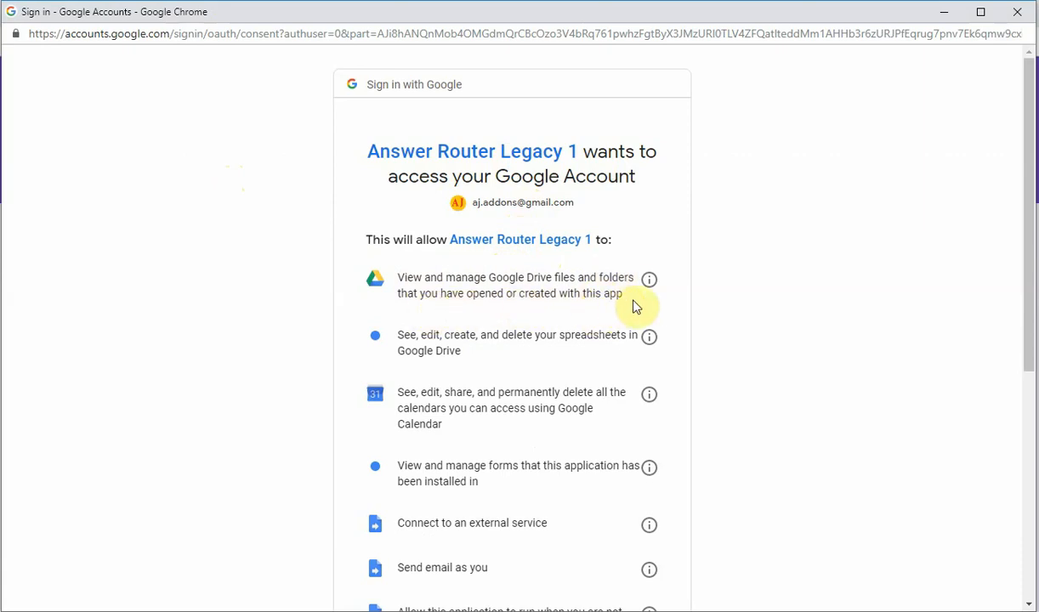
# Read the detailed explanation of the permission to view and manage Google Drive files and folders used with this app
pyautogui.click(650, 281)
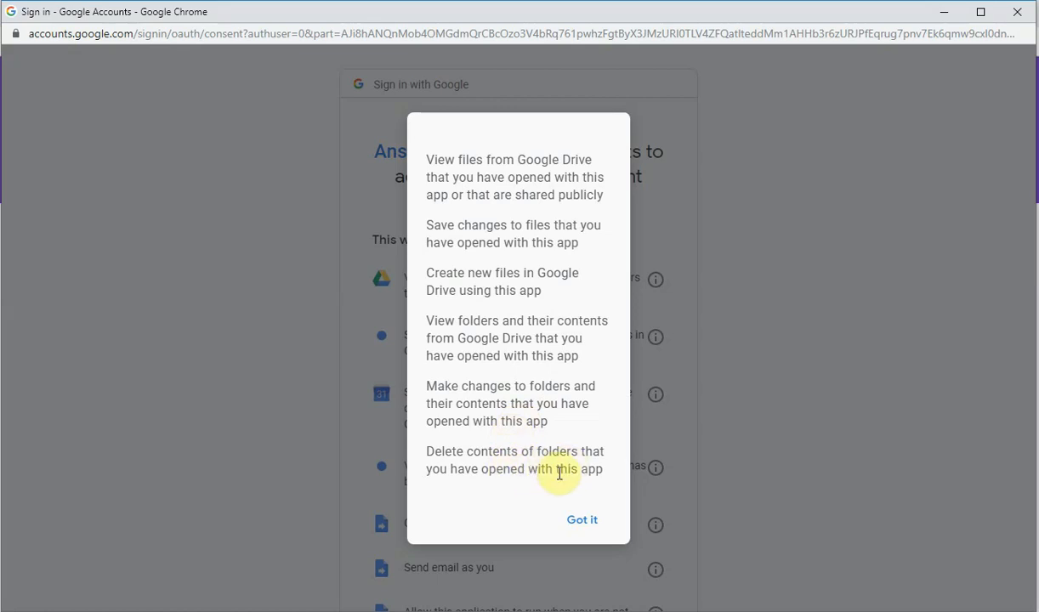
pyautogui.click(583, 522)
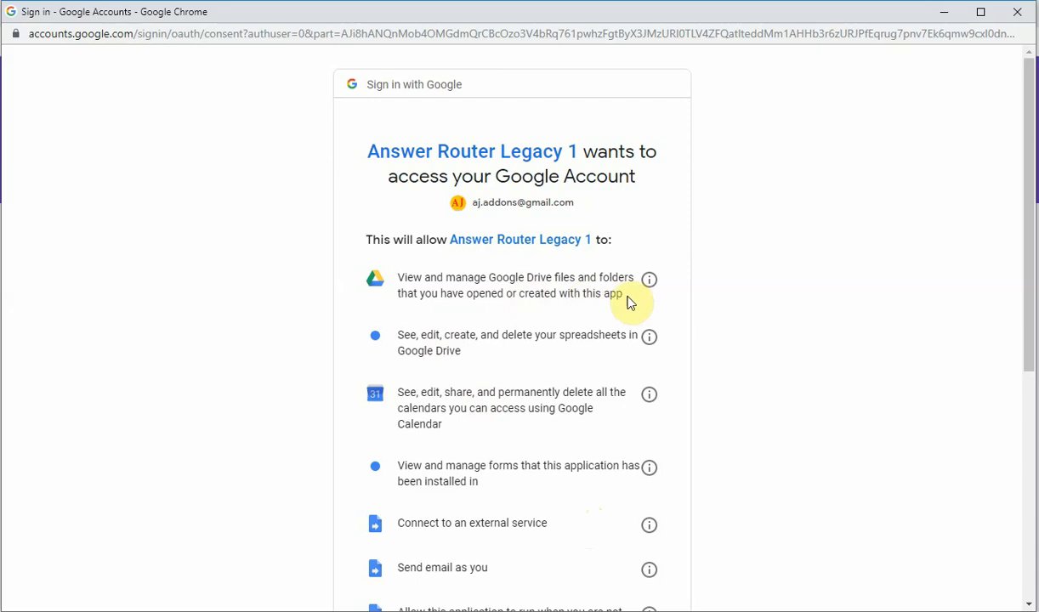
pyautogui.moveTo(624, 296); pyautogui.dragTo(397, 278)
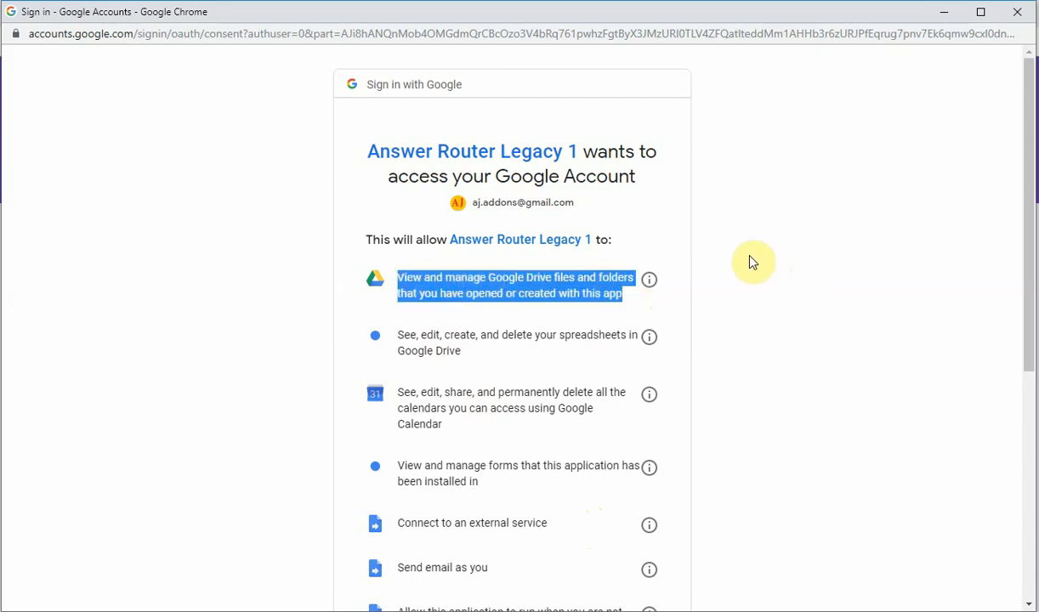
pyautogui.click(509, 297)
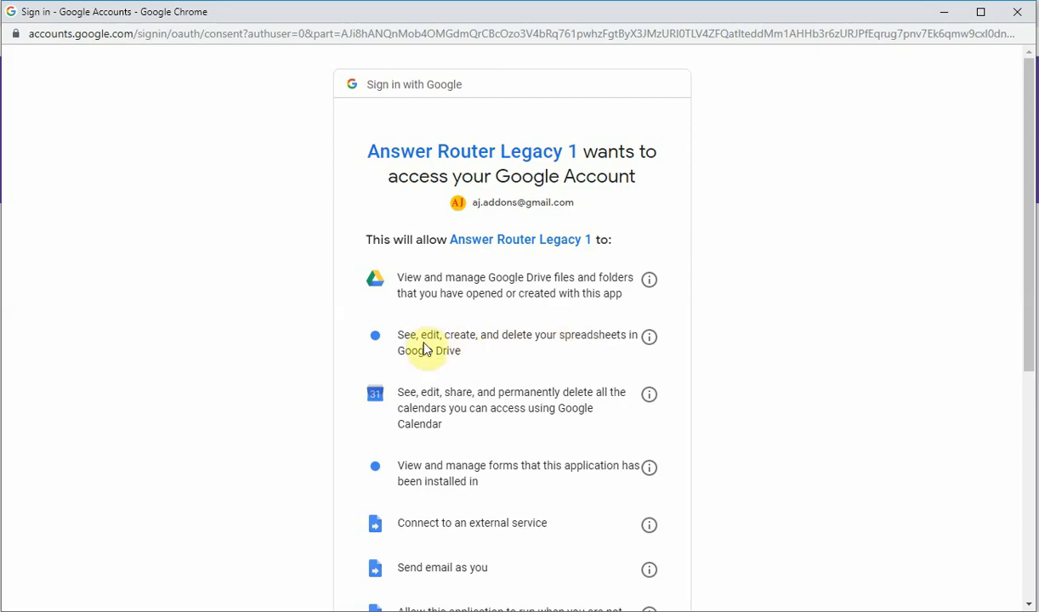
# Review the requested permissions for spreadsheets, Google Calendar and forms in which the add-on is installed
pyautogui.scroll(-1, 447, 337)
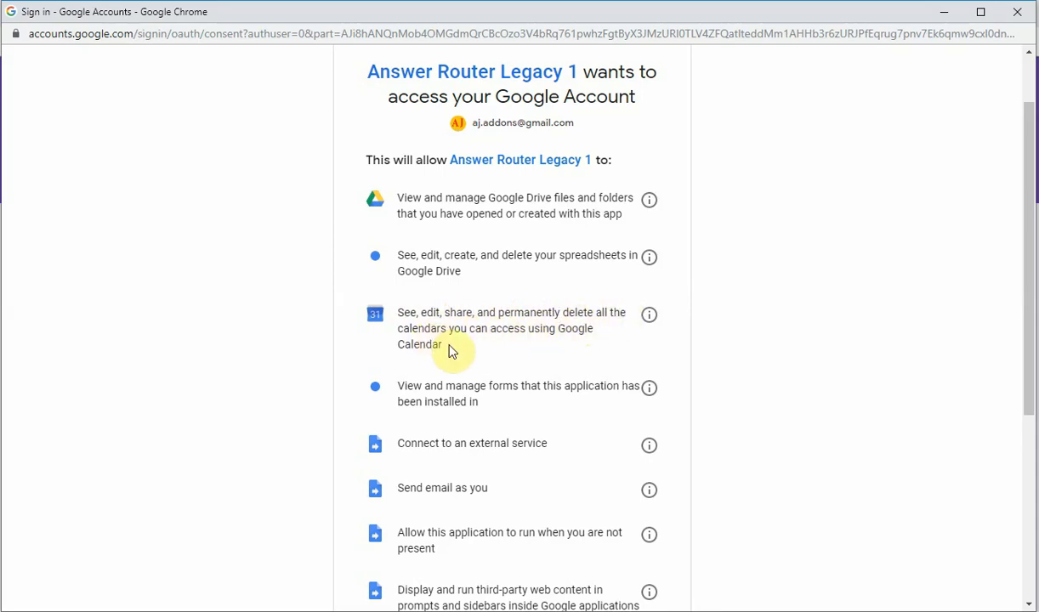
pyautogui.scroll(2, 467, 353)
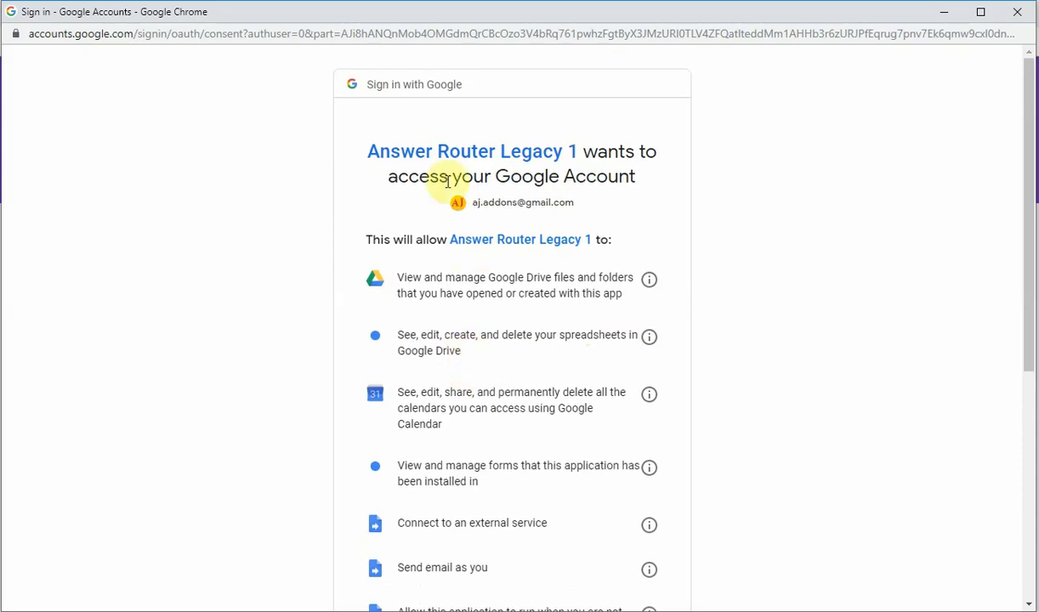
pyautogui.scroll(-2, 498, 353)
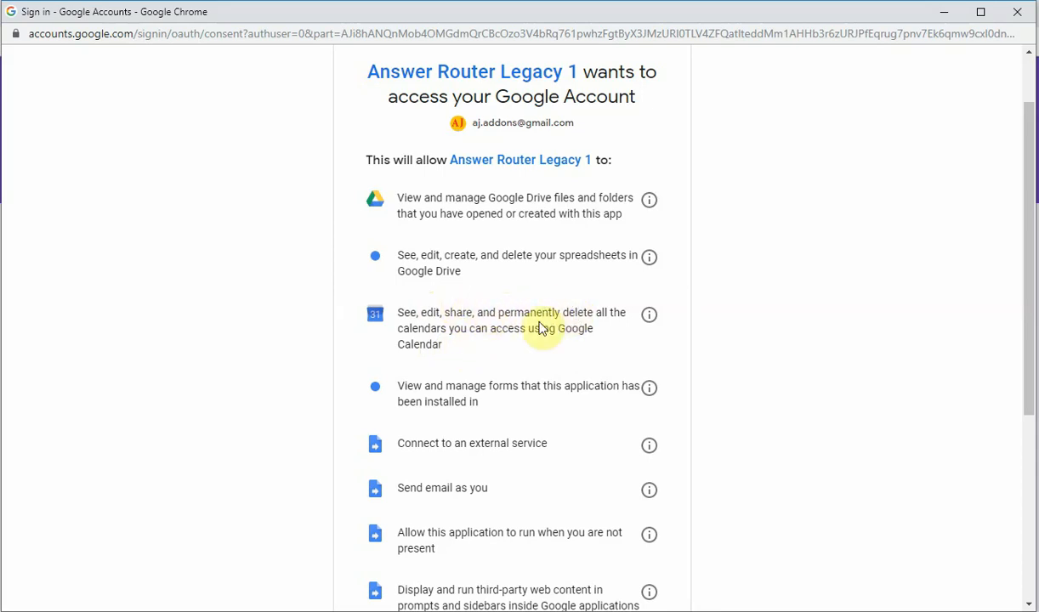
pyautogui.scroll(-1, 482, 345)
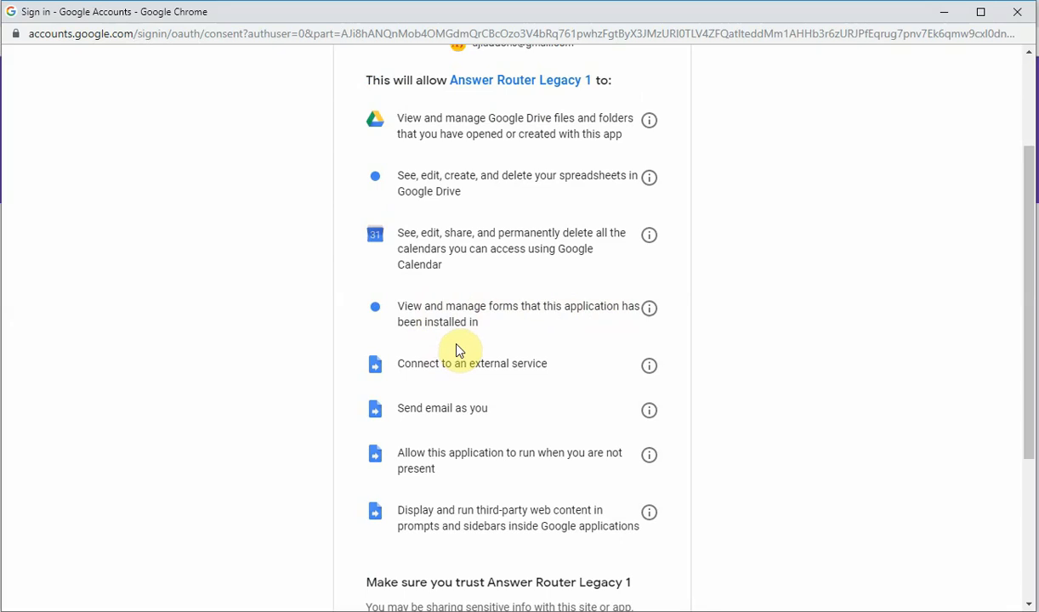
pyautogui.scroll(1, 456, 350)
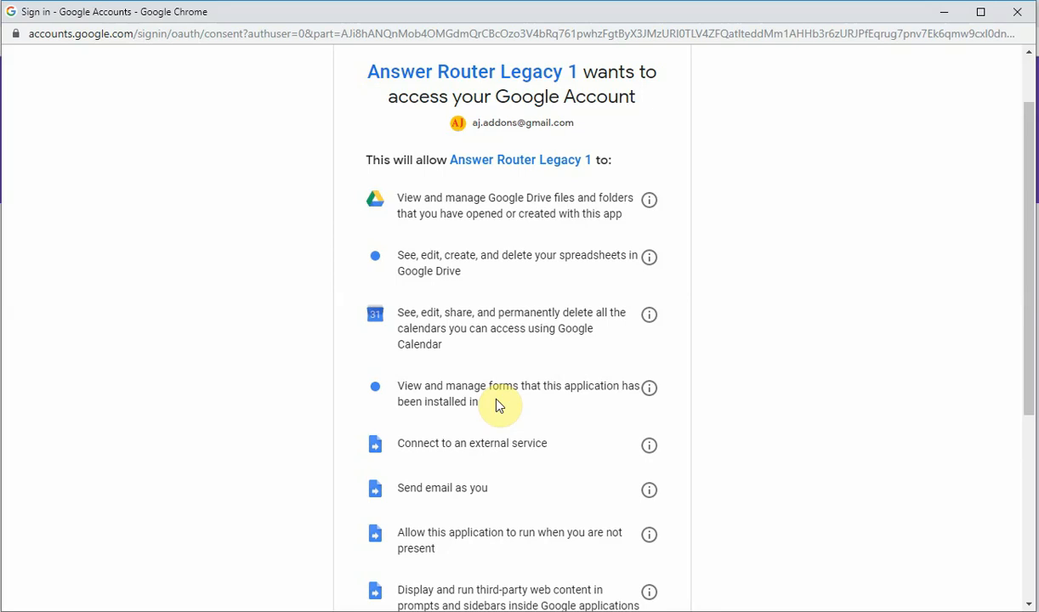
pyautogui.scroll(-1, 499, 406)
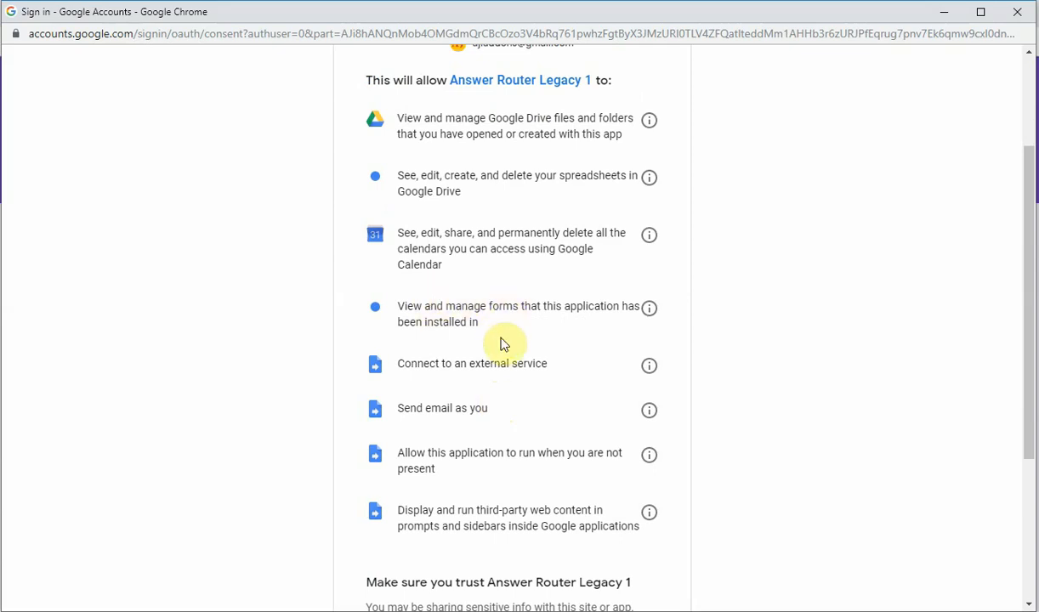
pyautogui.scroll(1, 525, 255)
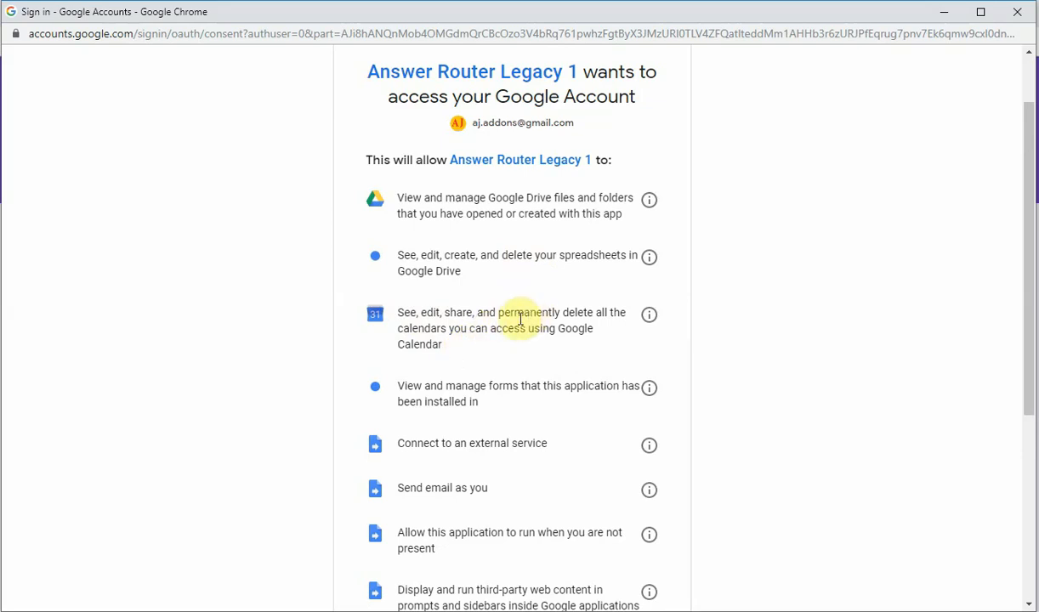
pyautogui.scroll(-2, 518, 319)
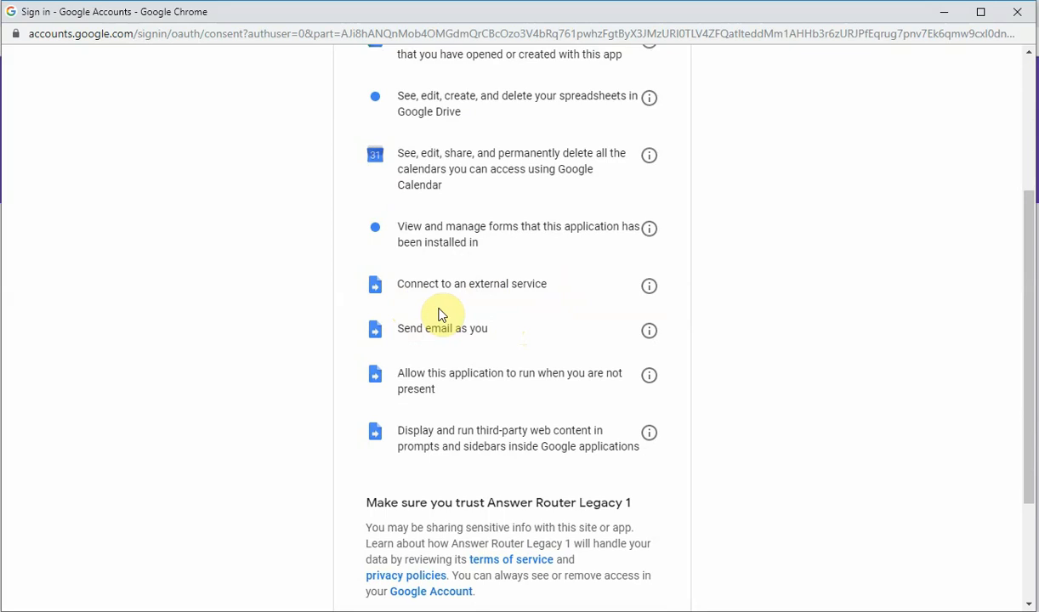
pyautogui.scroll(2, 440, 313)
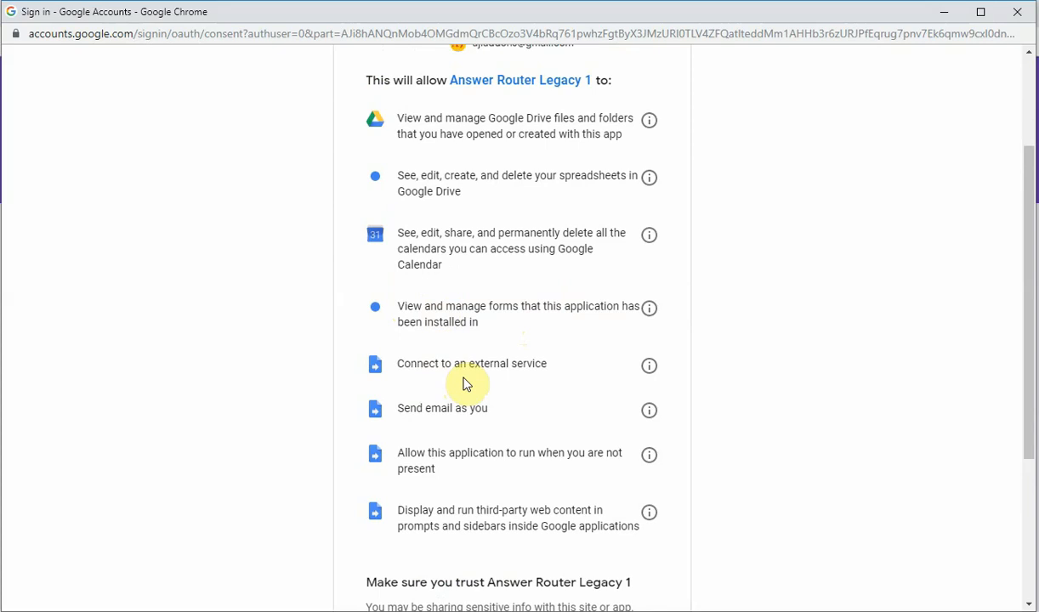
# Examine the "Connect to an external service" permission in the consent list
pyautogui.moveTo(548, 364); pyautogui.dragTo(423, 366)
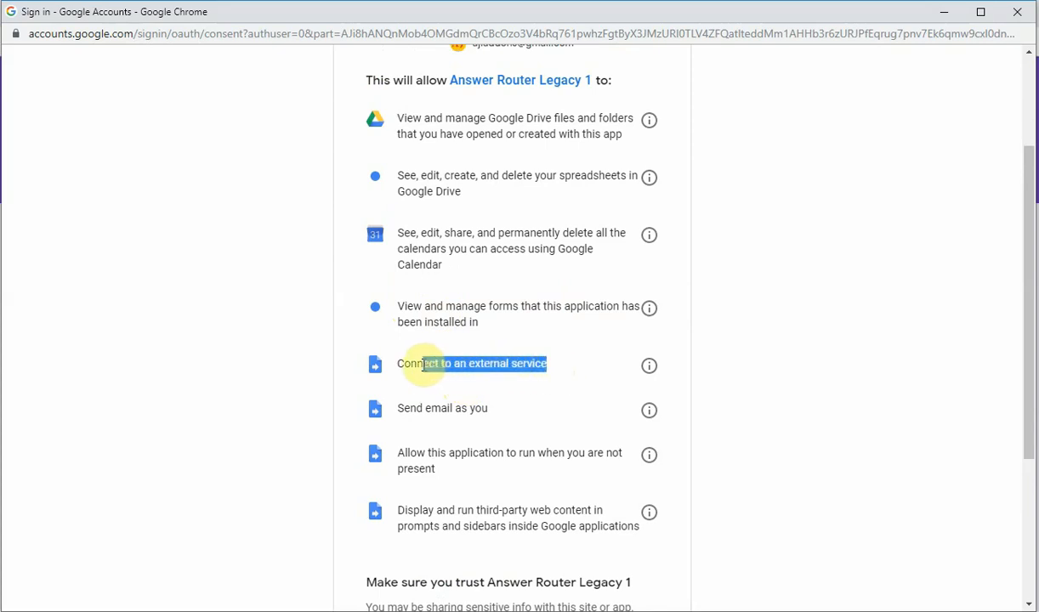
pyautogui.click(398, 361)
pyautogui.tripleClick(400, 364)
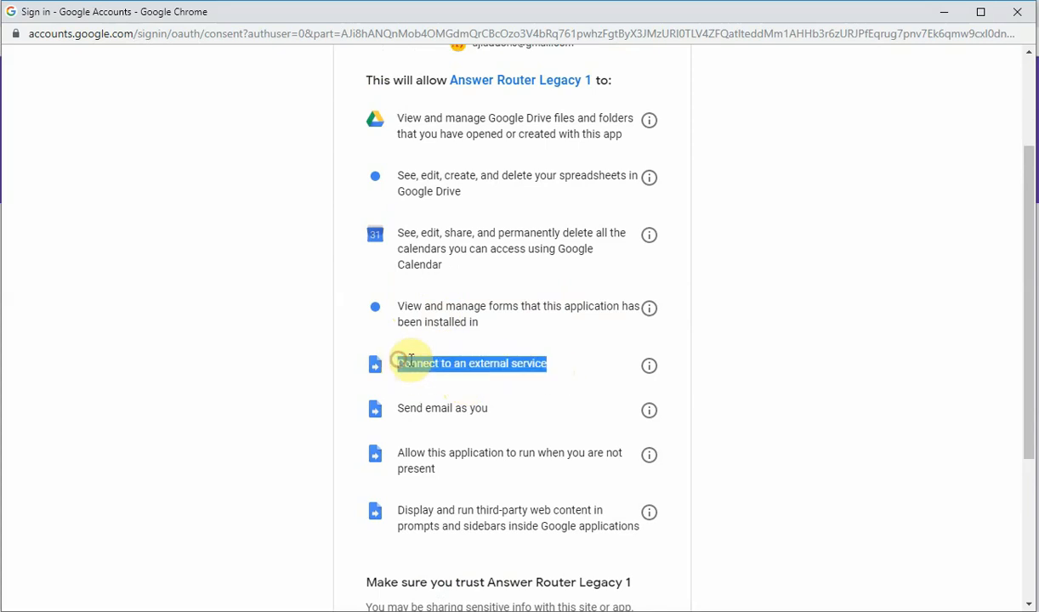
pyautogui.click(486, 389)
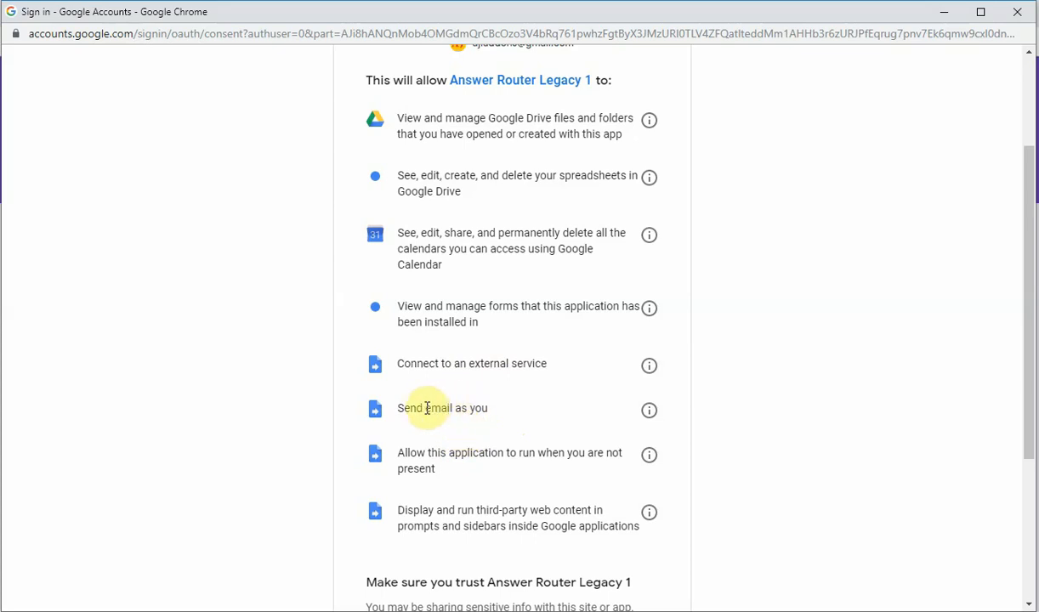
# Examine the permissions to send email as the account owner and to run the application when they are not present
pyautogui.scroll(-1, 434, 406)
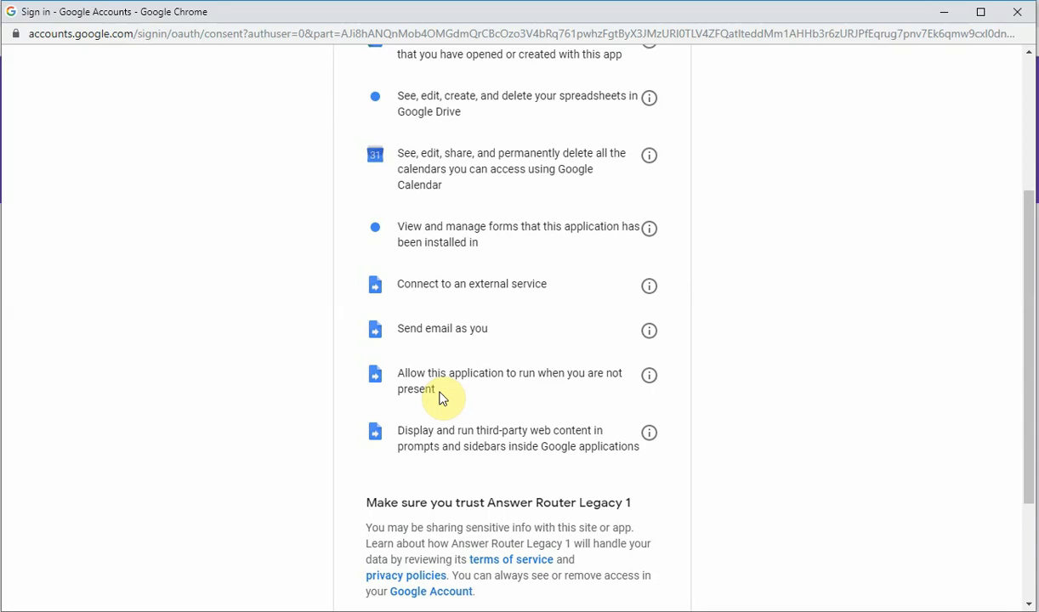
pyautogui.scroll(-2, 446, 396)
pyautogui.moveTo(436, 309); pyautogui.dragTo(405, 290)
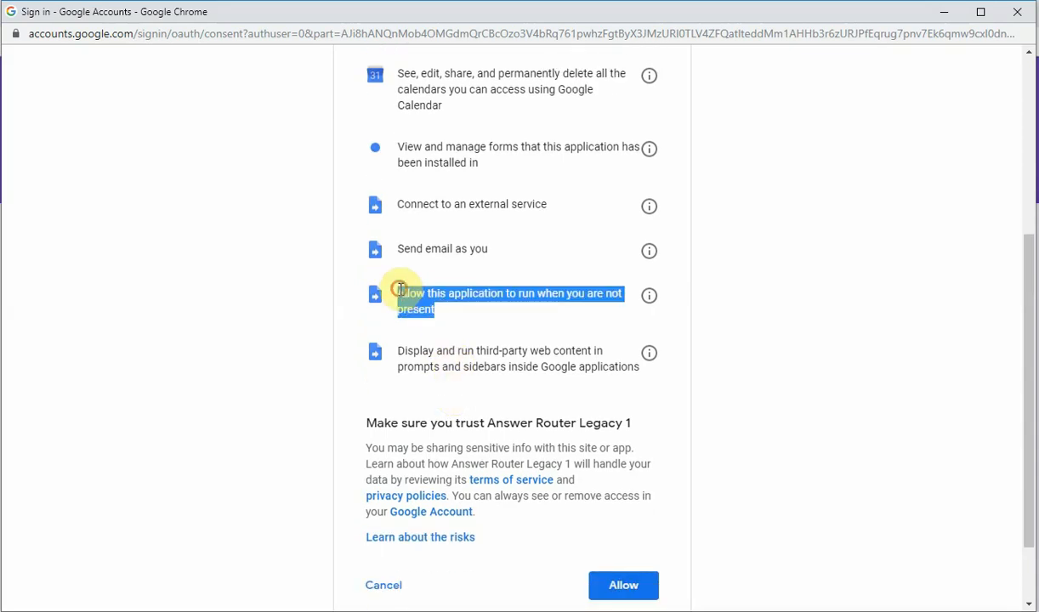
pyautogui.click(400, 290)
# Examine the permission to display and run third-party web content in prompts and sidebars inside Google applications
pyautogui.scroll(-2, 396, 281)
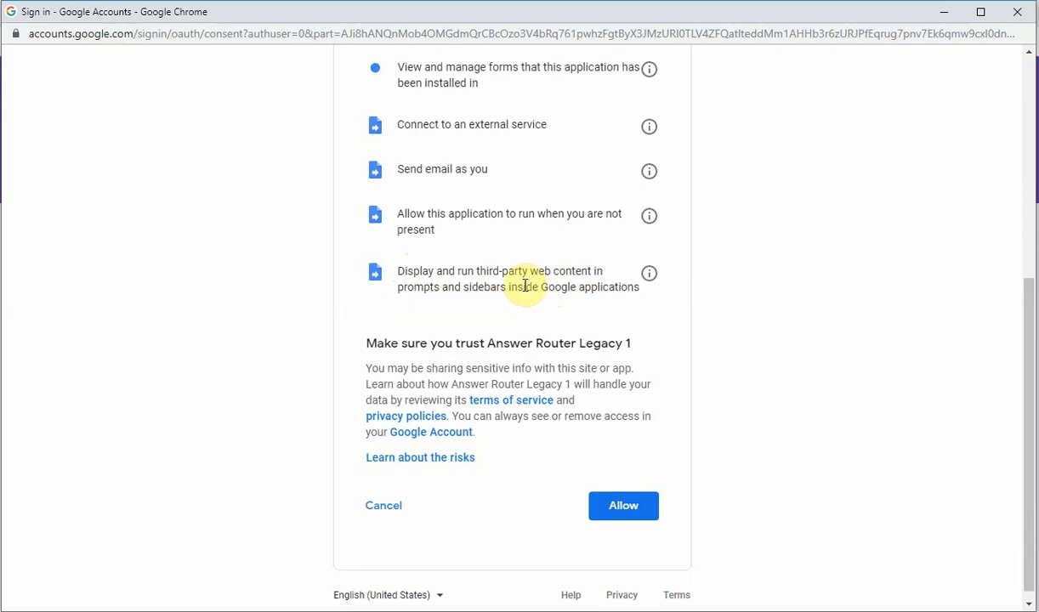
pyautogui.moveTo(508, 290); pyautogui.dragTo(464, 289)
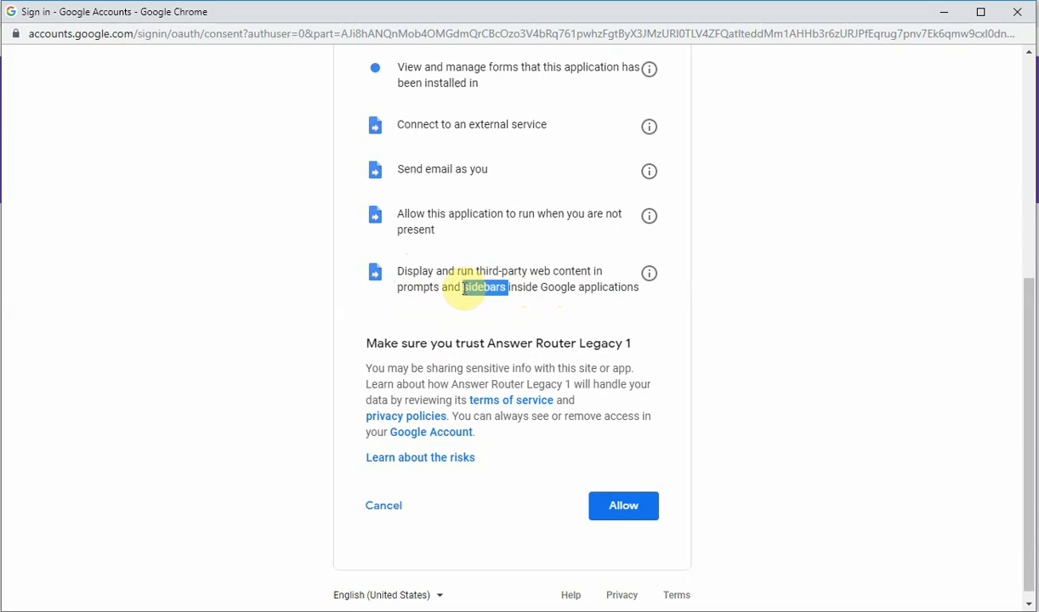
pyautogui.click(463, 322)
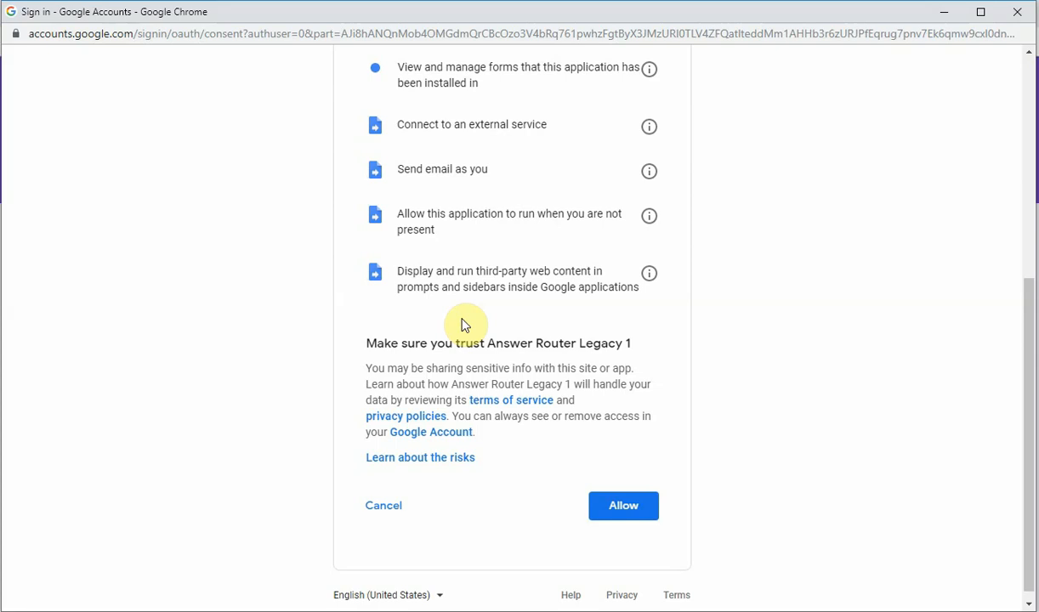
pyautogui.scroll(1, 468, 322)
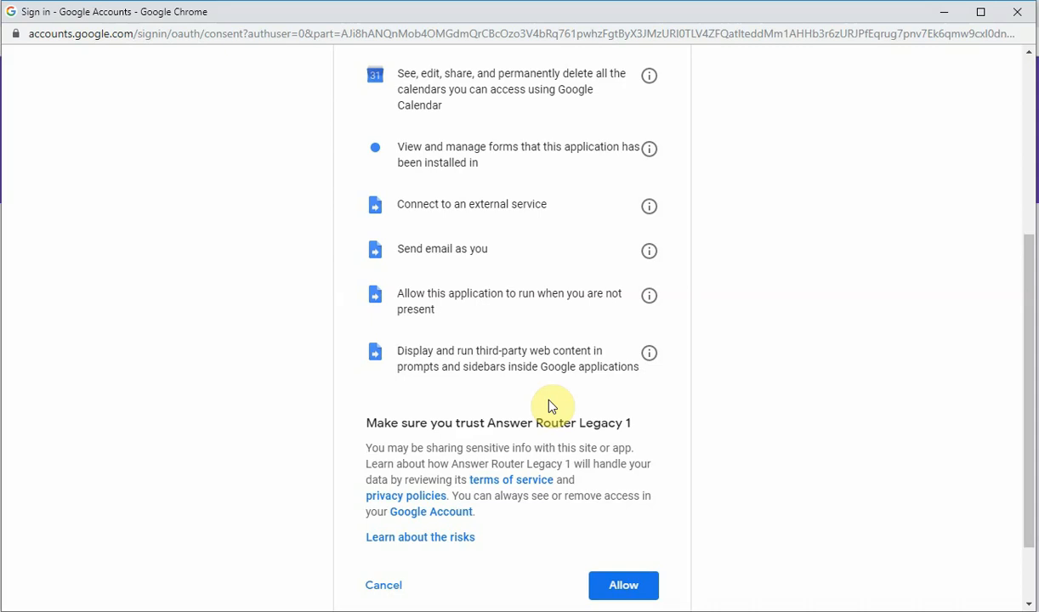
pyautogui.click(637, 368)
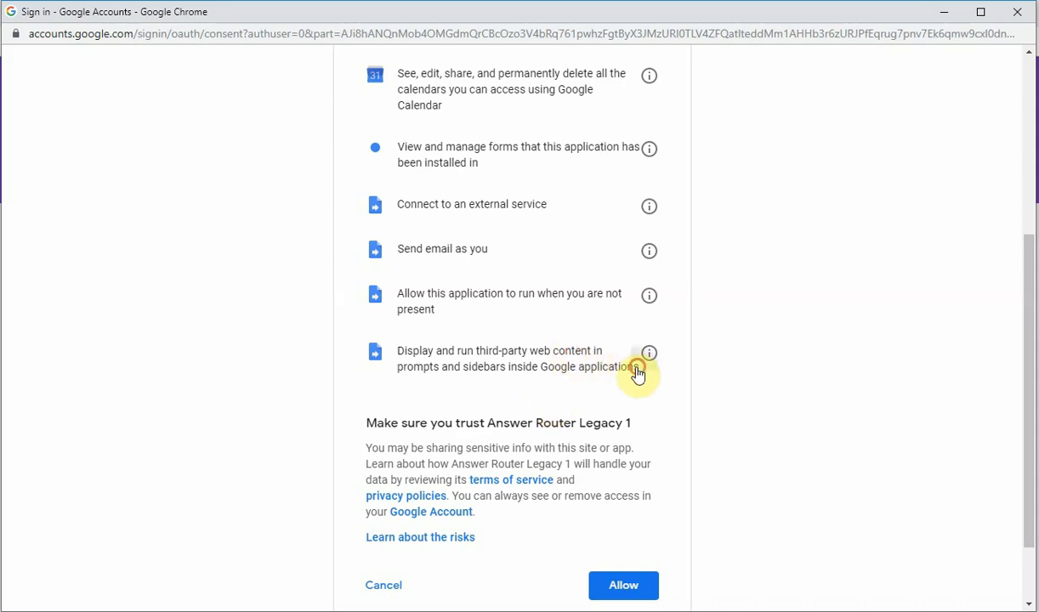
# Allow Answer Router Legacy 1 the requested access to the Google Account
pyautogui.scroll(-2, 637, 374)
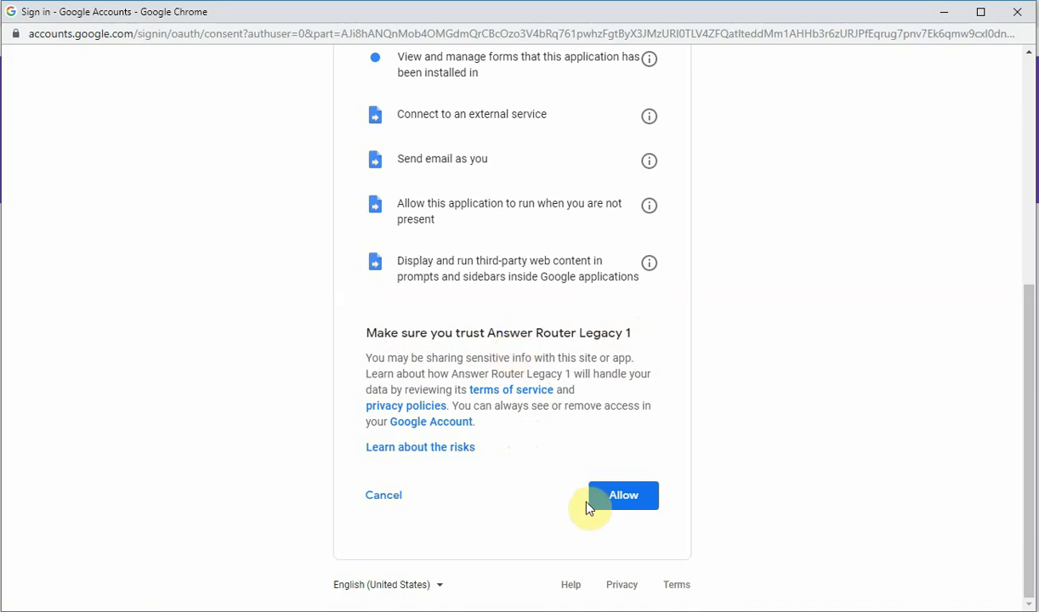
pyautogui.click(614, 503)
pyautogui.click(626, 497)
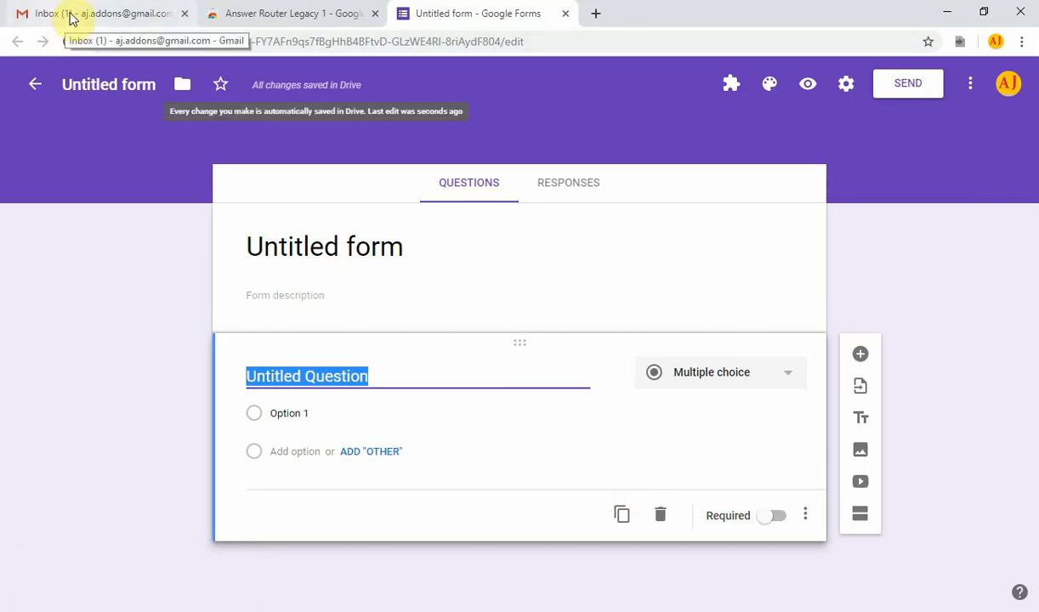
# Switch to the Gmail inbox and read Google's security alert email about the access granted to Answer Router Legacy 1
pyautogui.click(113, 17)
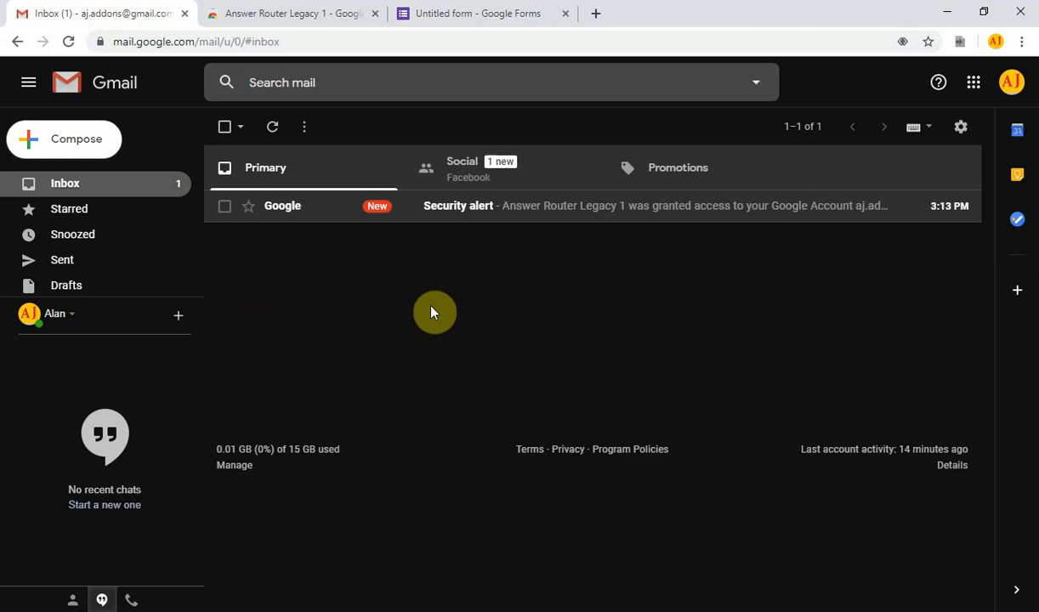
pyautogui.click(538, 212)
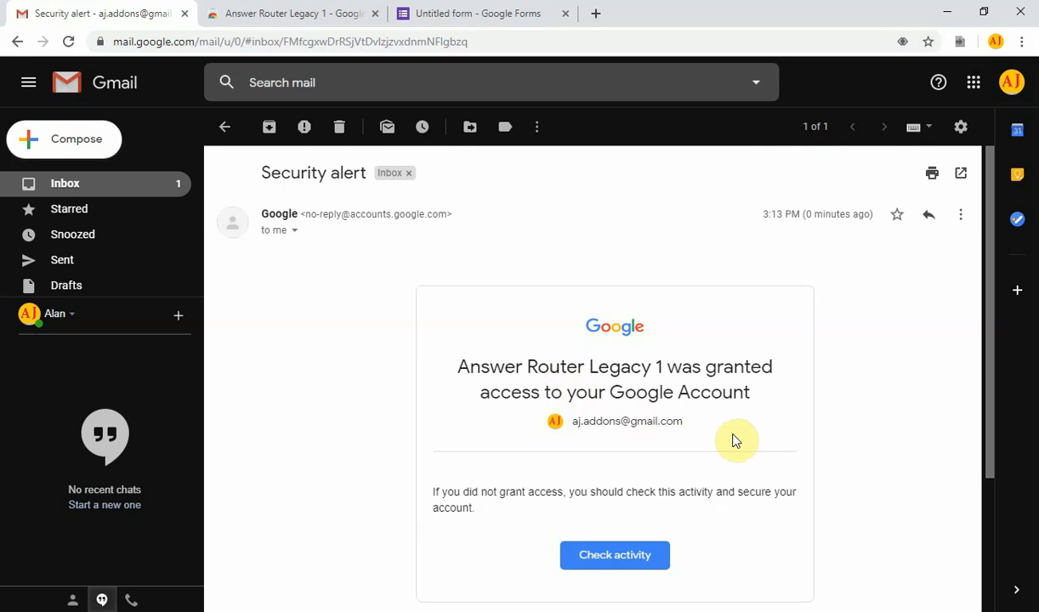
pyautogui.scroll(-2, 734, 429)
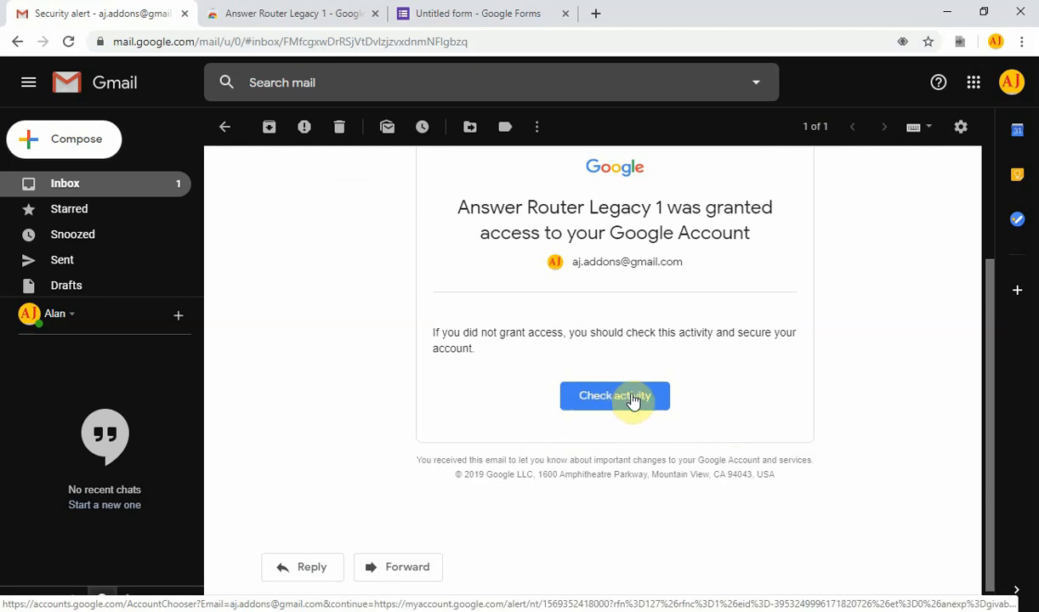
pyautogui.scroll(2, 742, 378)
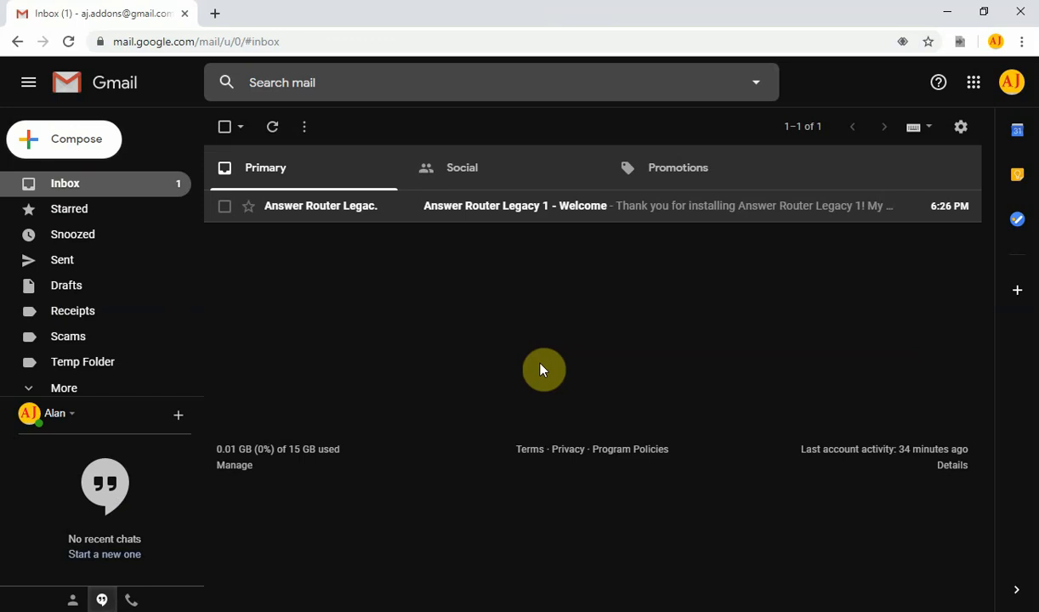
# Read the Answer Router Legacy 1 welcome email's developer links, policy notices and note on multiple Google accounts
pyautogui.click(487, 211)
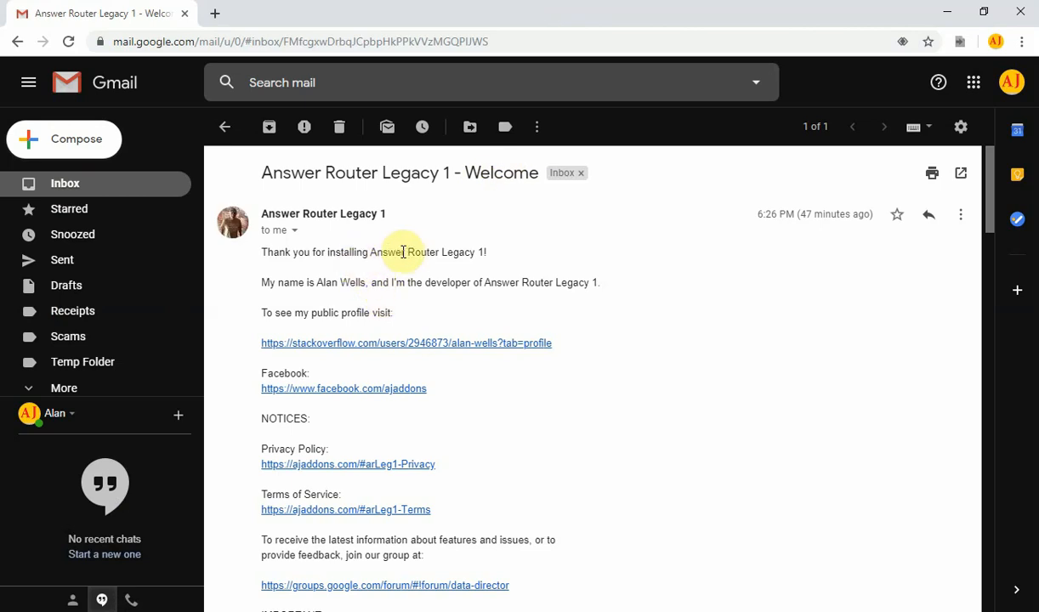
pyautogui.scroll(-1, 490, 435)
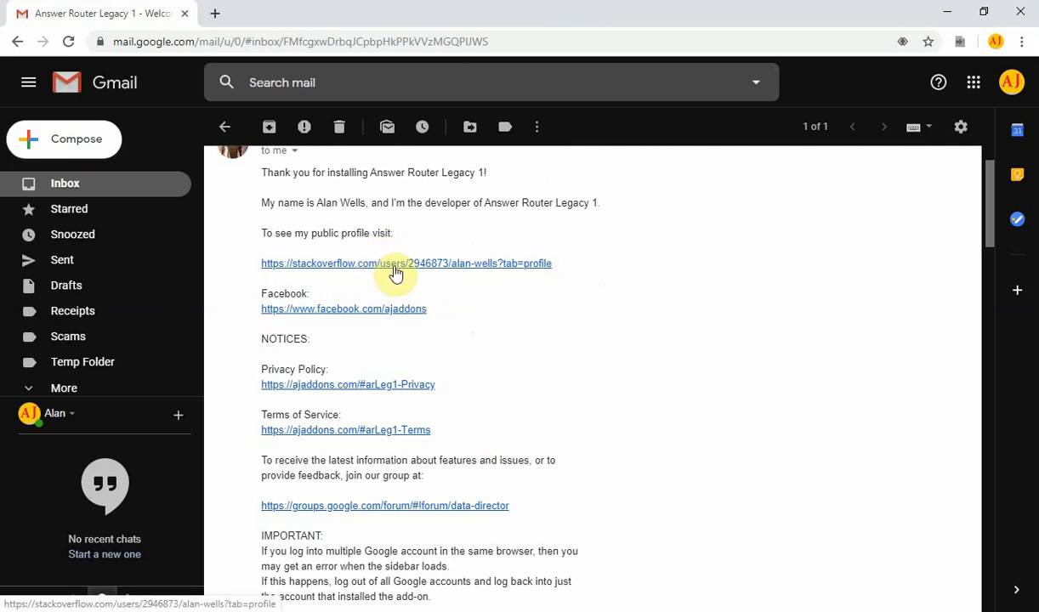
pyautogui.scroll(-1, 401, 370)
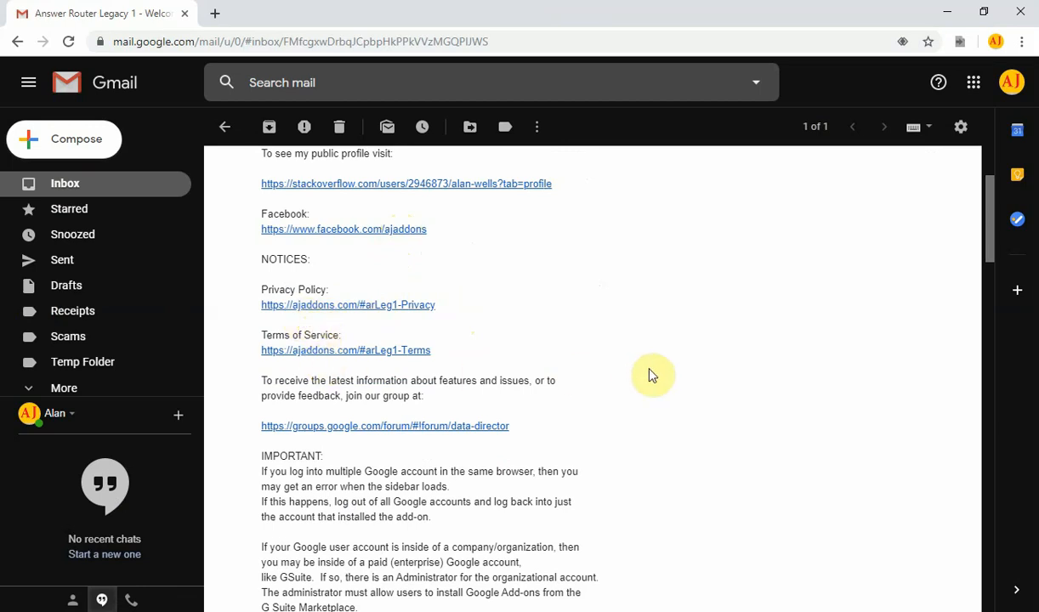
pyautogui.scroll(-2, 651, 375)
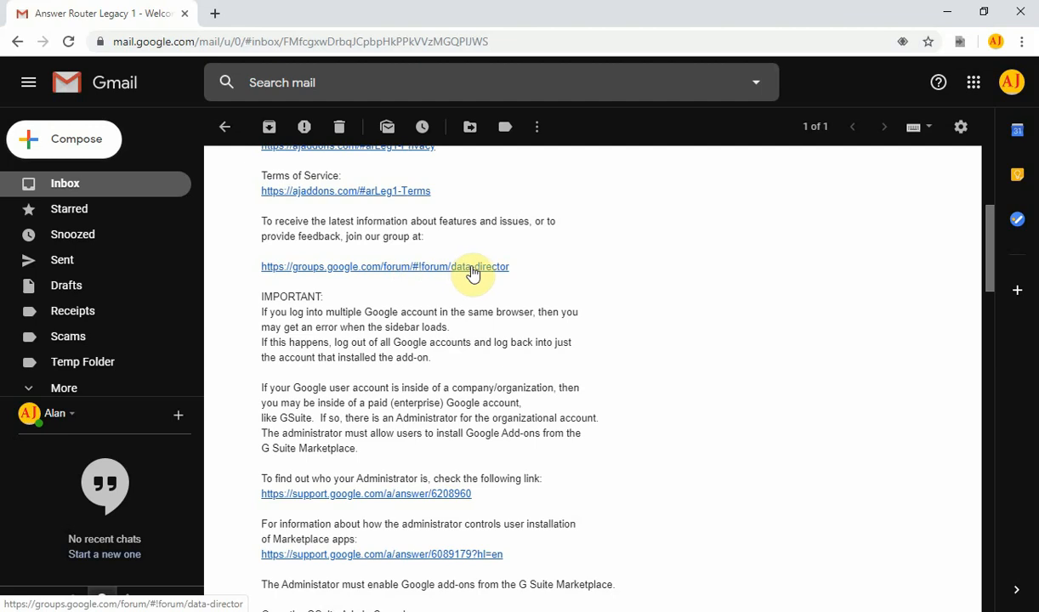
pyautogui.scroll(-1, 664, 269)
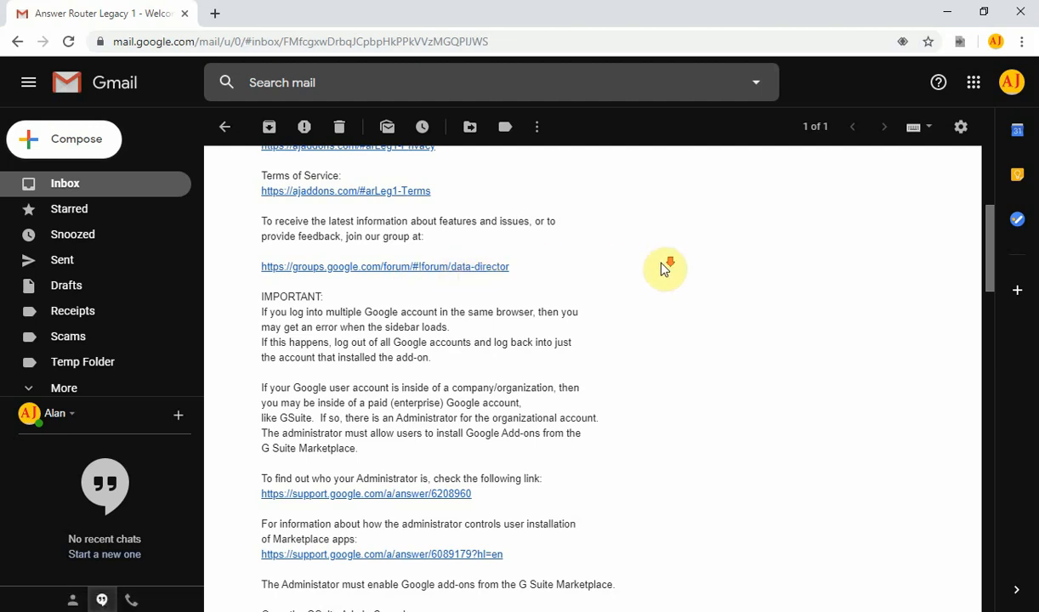
pyautogui.scroll(-1, 662, 270)
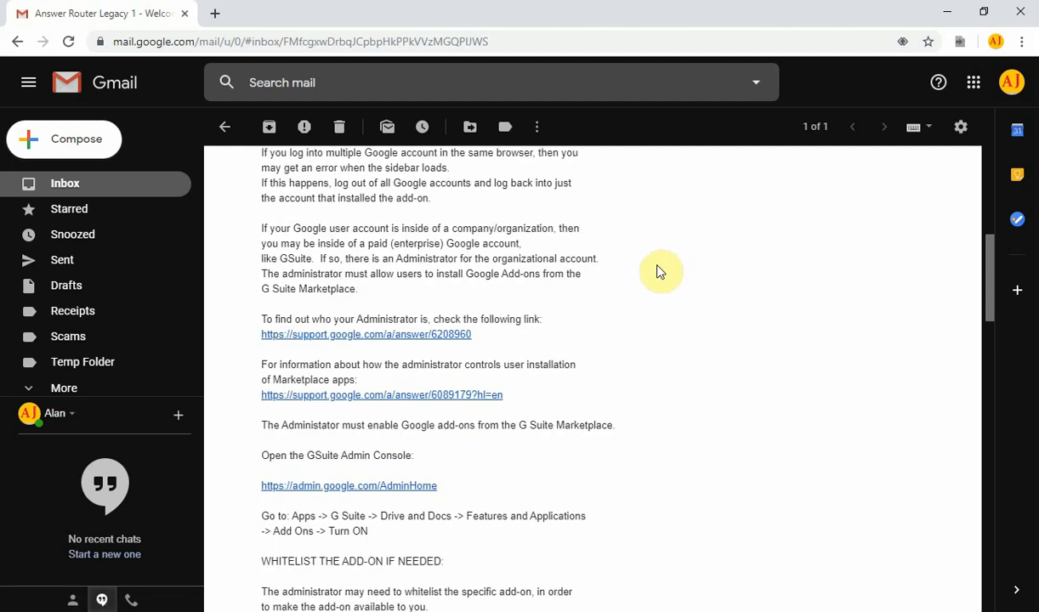
# Read the welcome email's instructions on how an administrator enables and whitelists the add-on
pyautogui.scroll(-1, 527, 262)
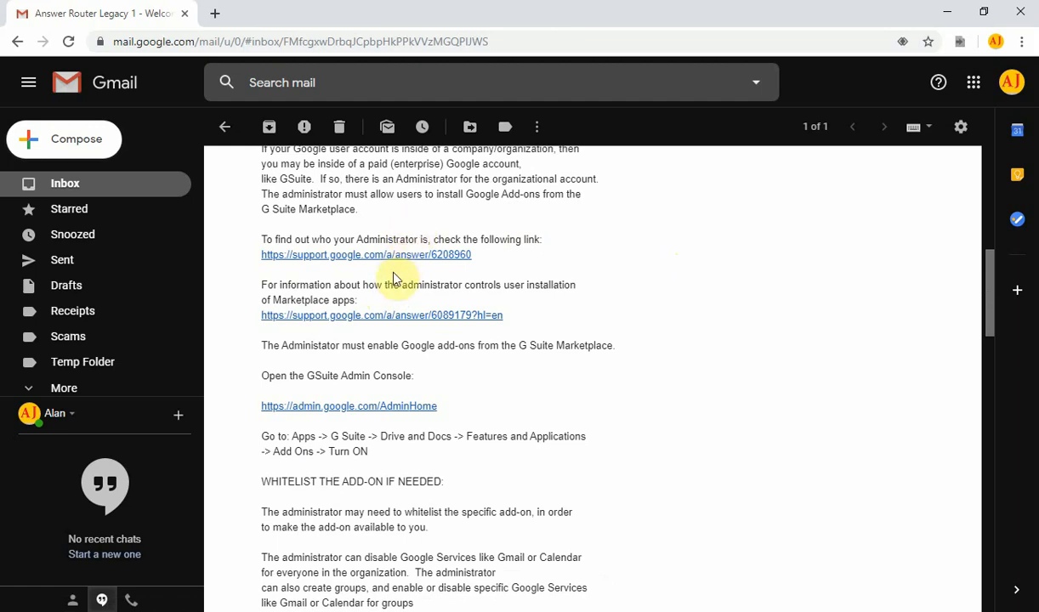
pyautogui.scroll(-1, 425, 289)
pyautogui.scroll(-1, 430, 293)
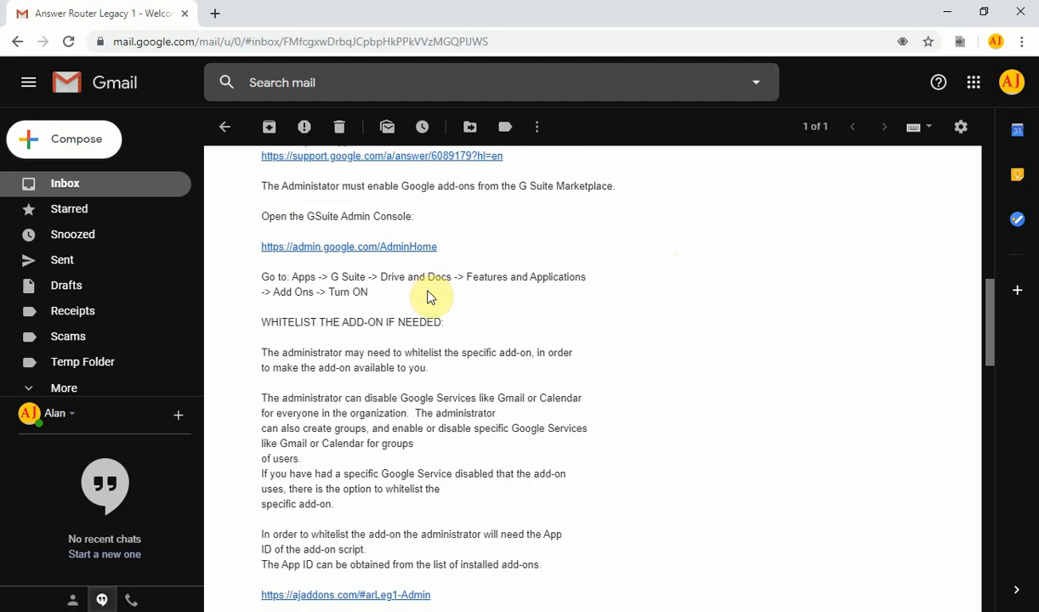
pyautogui.scroll(-1, 397, 335)
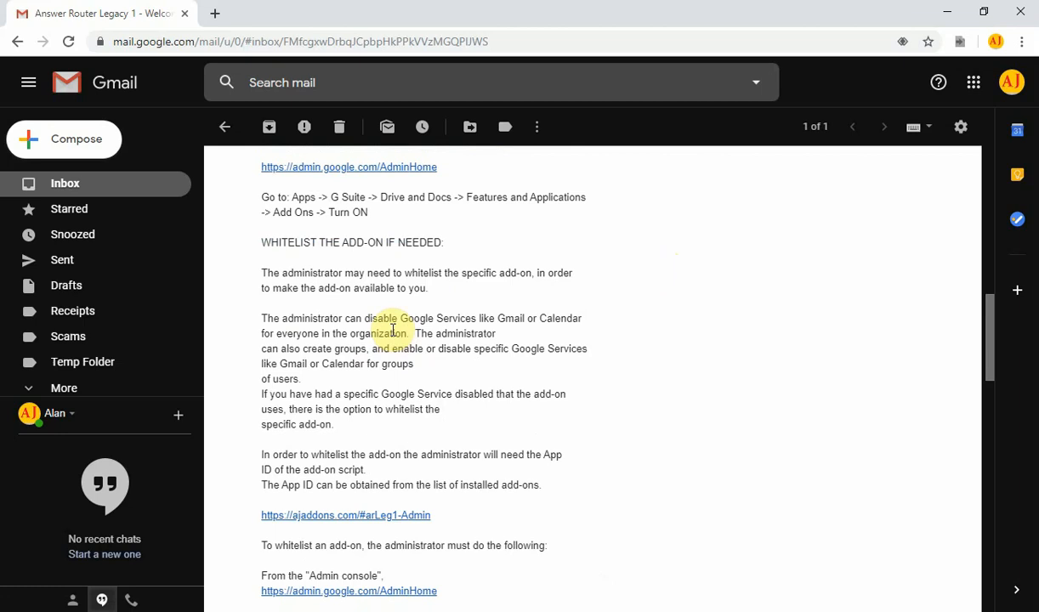
pyautogui.scroll(-2, 395, 330)
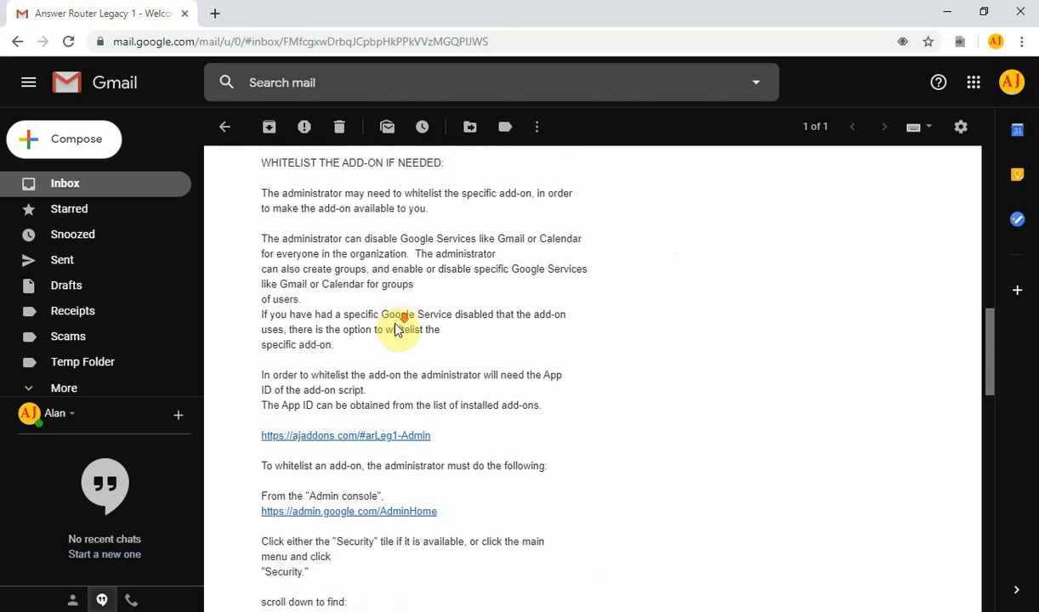
pyautogui.scroll(-6, 540, 336)
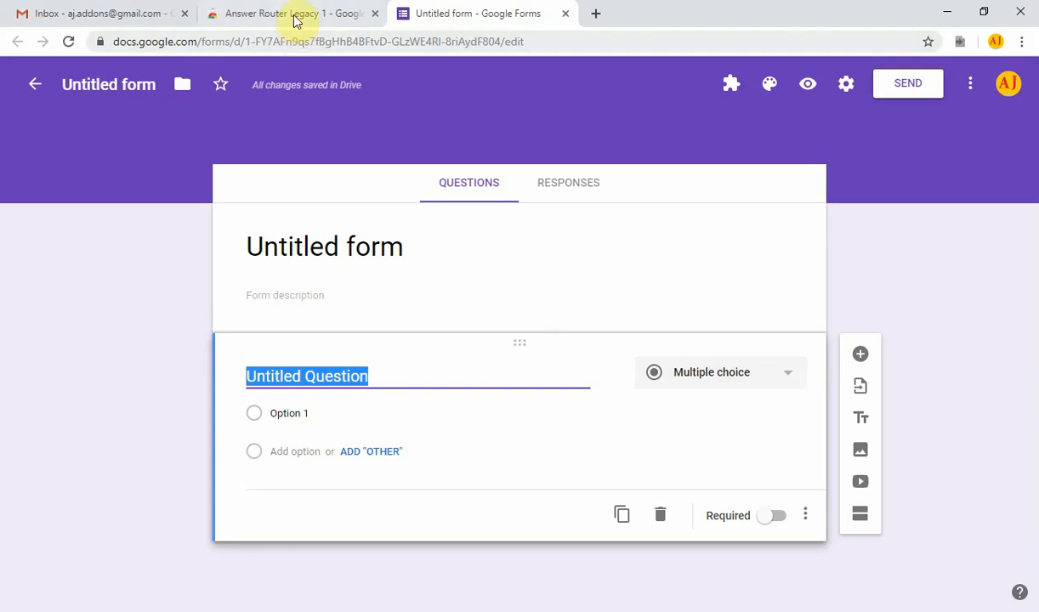
# Switch to the untitled form in Google Forms, open Settings and Info for Answer Router Legacy 1, and dismiss the sidebar's tip
pyautogui.click(299, 17)
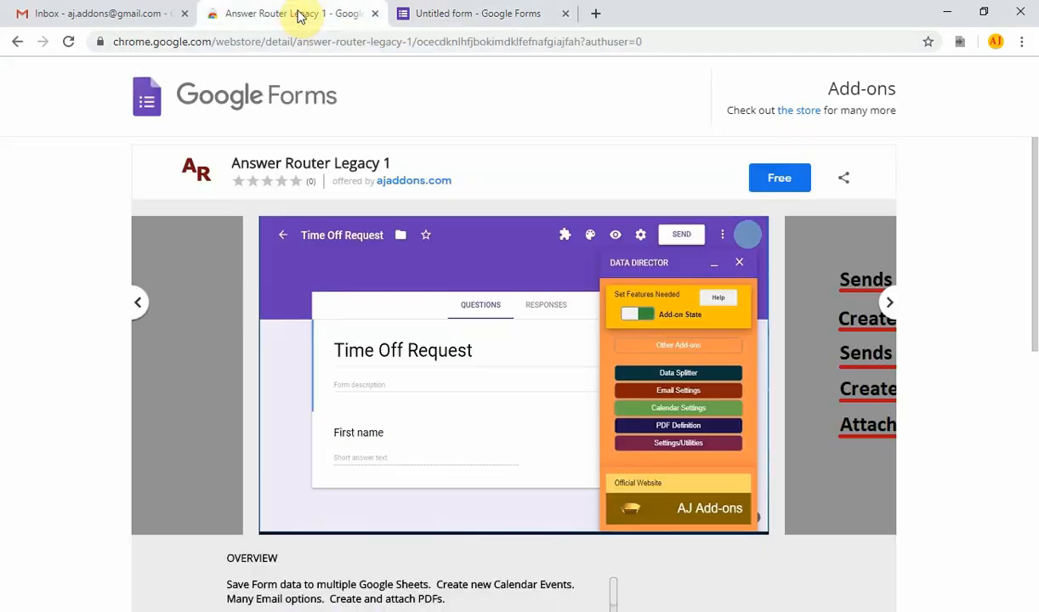
pyautogui.click(459, 14)
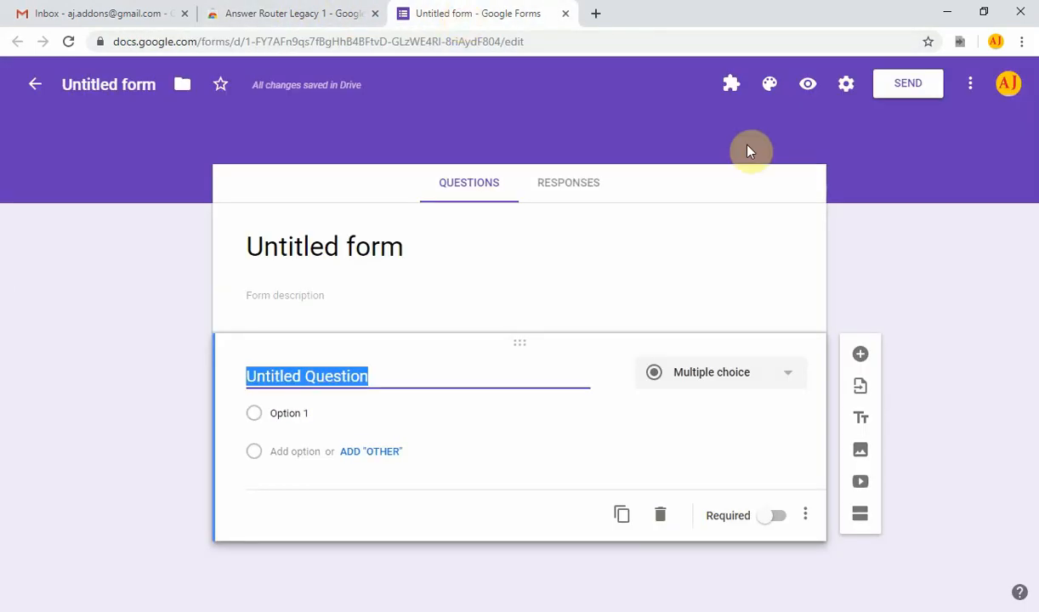
pyautogui.click(731, 84)
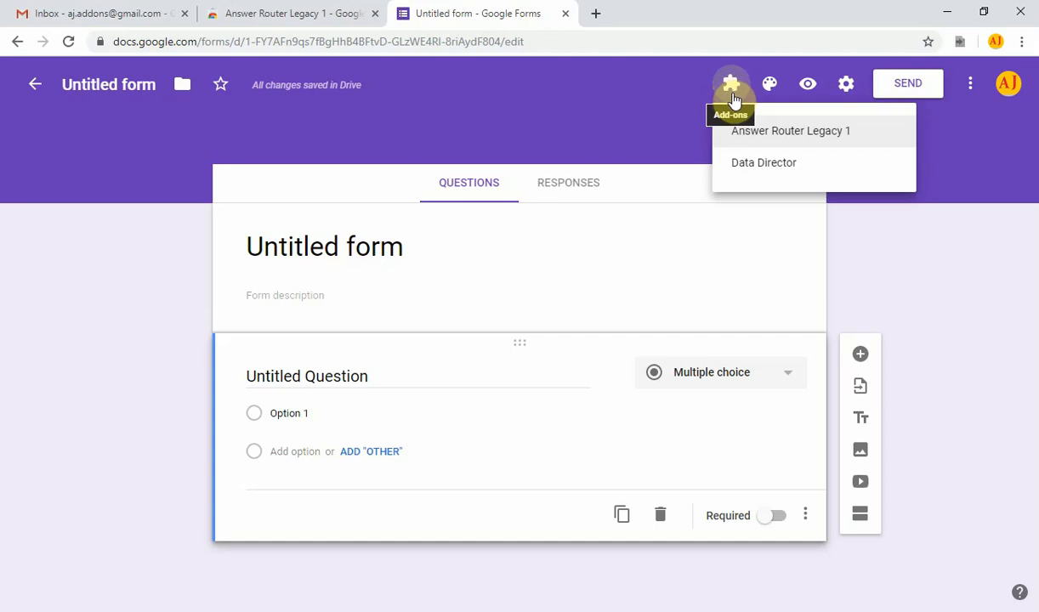
pyautogui.click(781, 132)
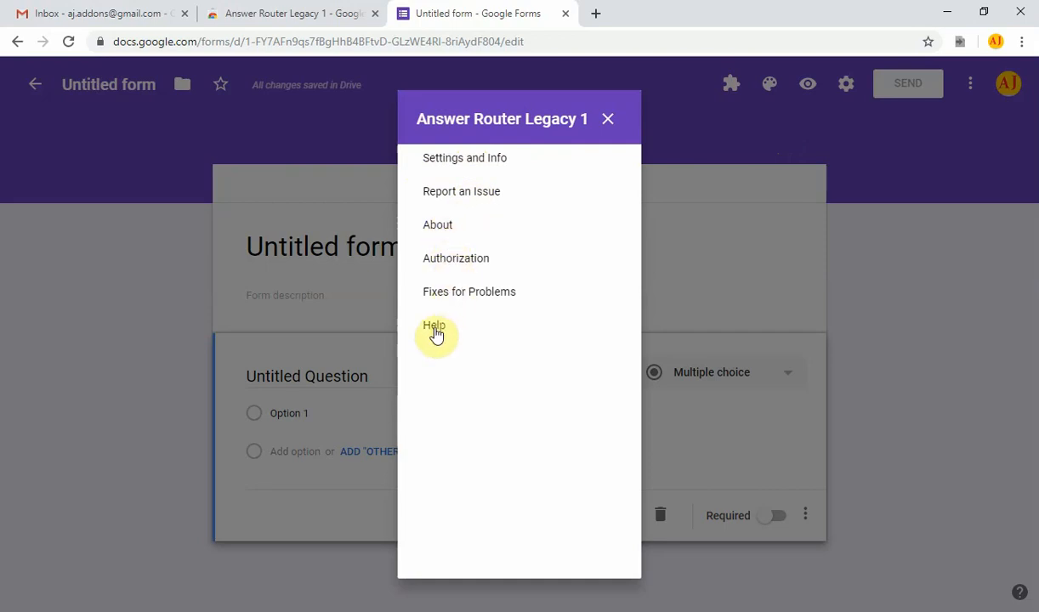
pyautogui.click(472, 159)
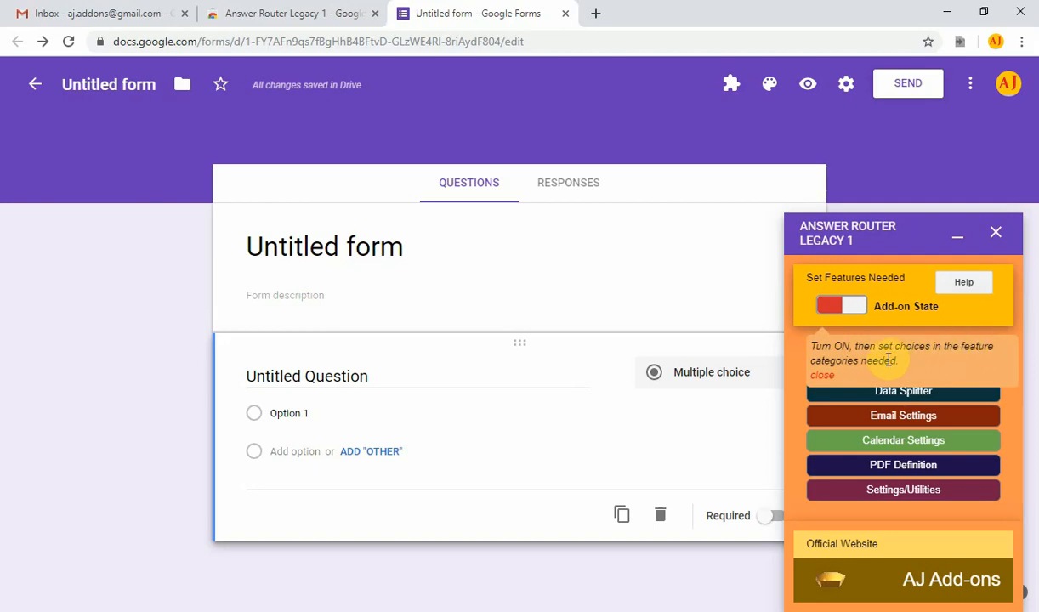
pyautogui.click(826, 378)
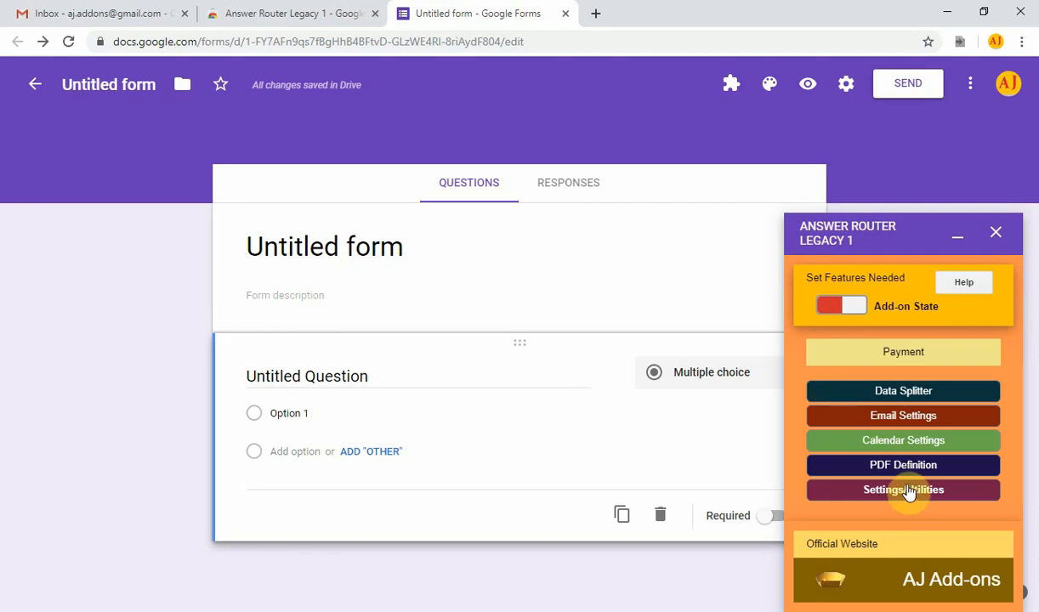
# In the add-on's error settings, toggle error emails to the owner off and back on, and disable sending error information to the developer
pyautogui.click(908, 491)
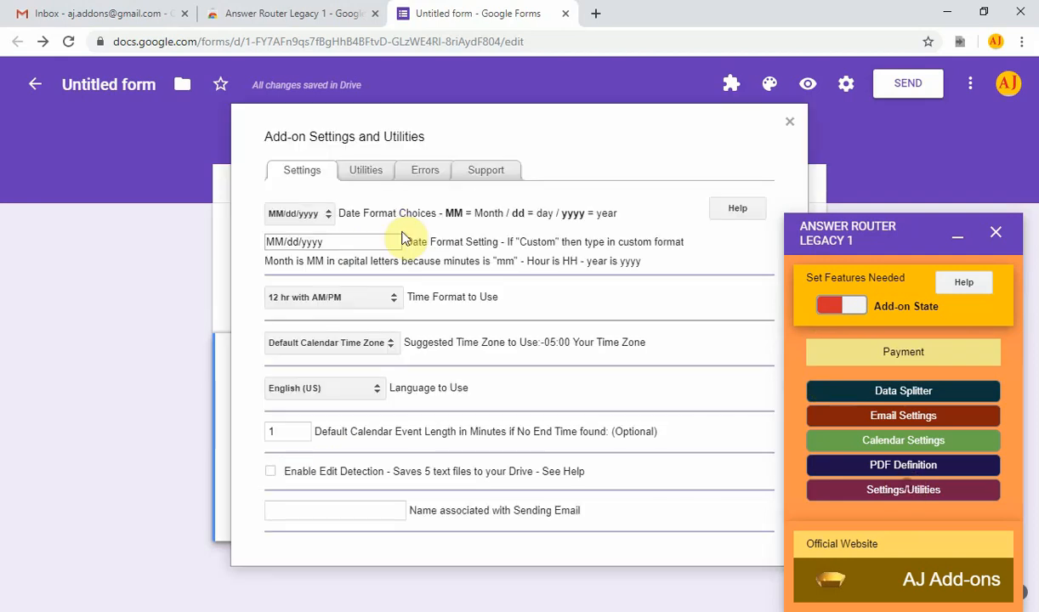
pyautogui.click(424, 173)
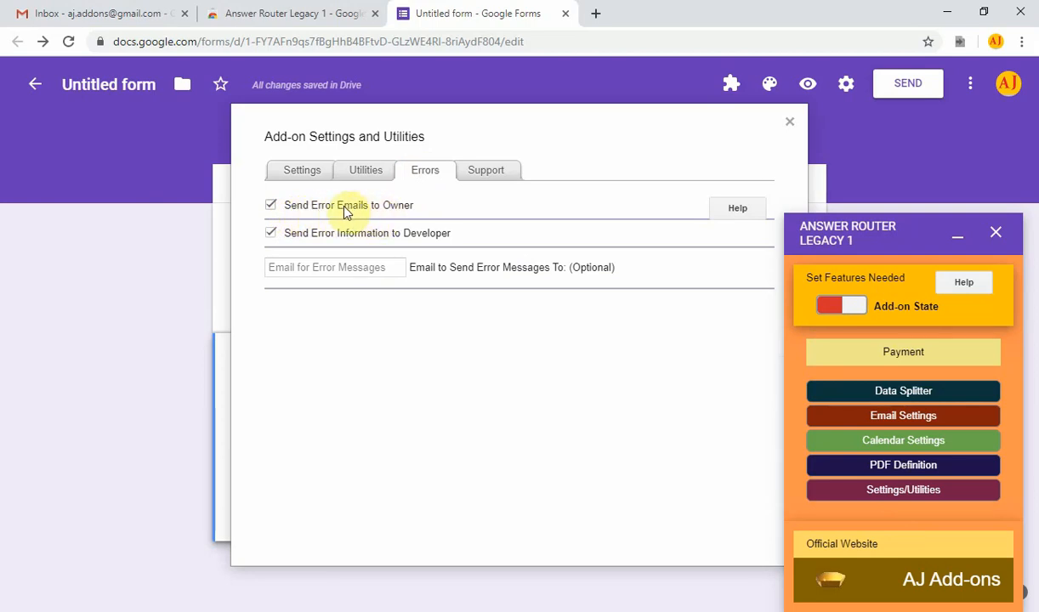
pyautogui.click(271, 210)
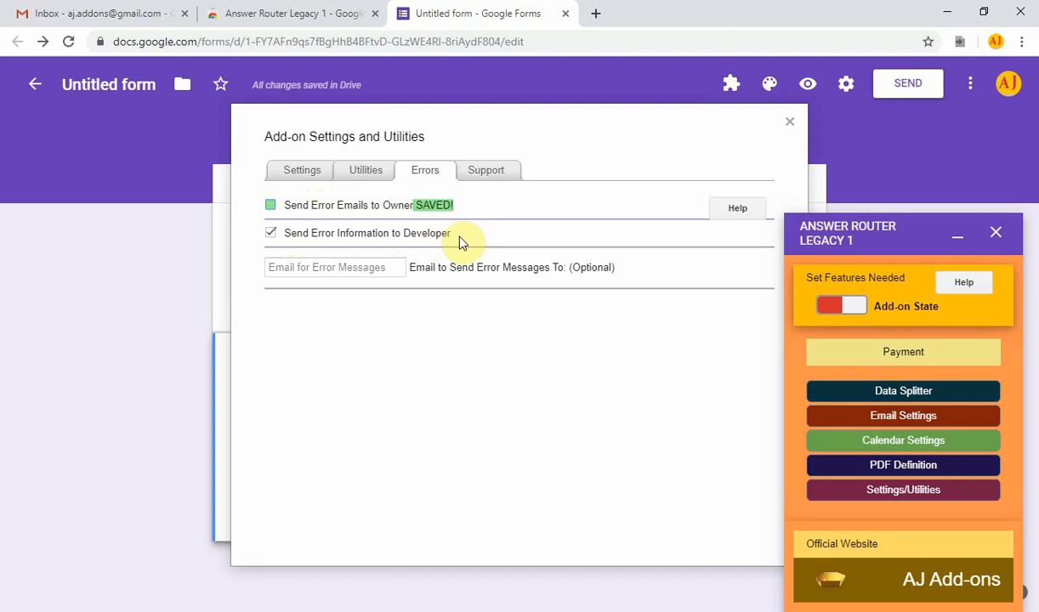
pyautogui.moveTo(452, 236); pyautogui.dragTo(279, 238)
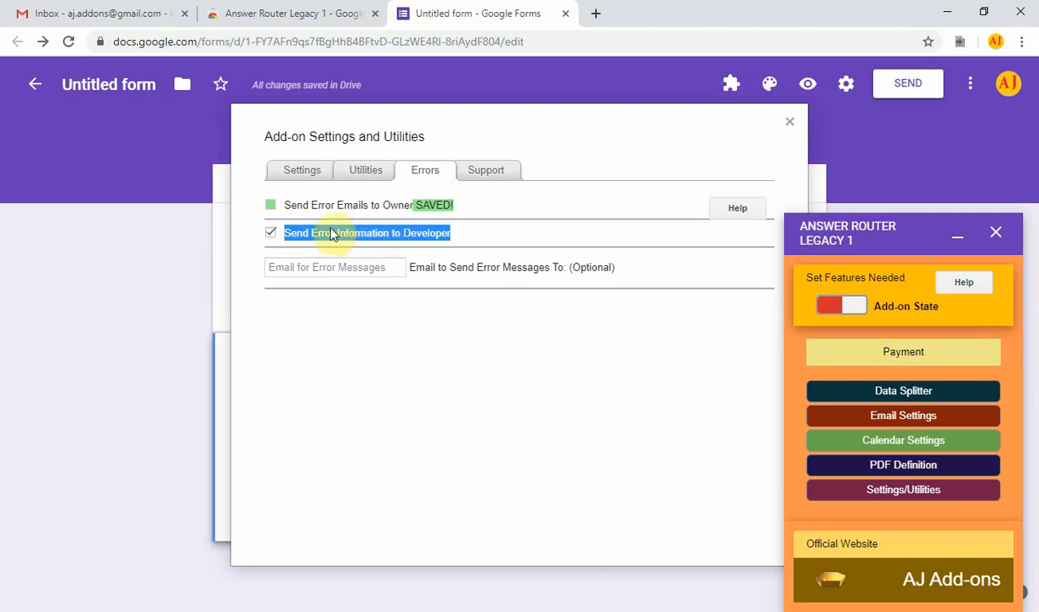
pyautogui.click(270, 234)
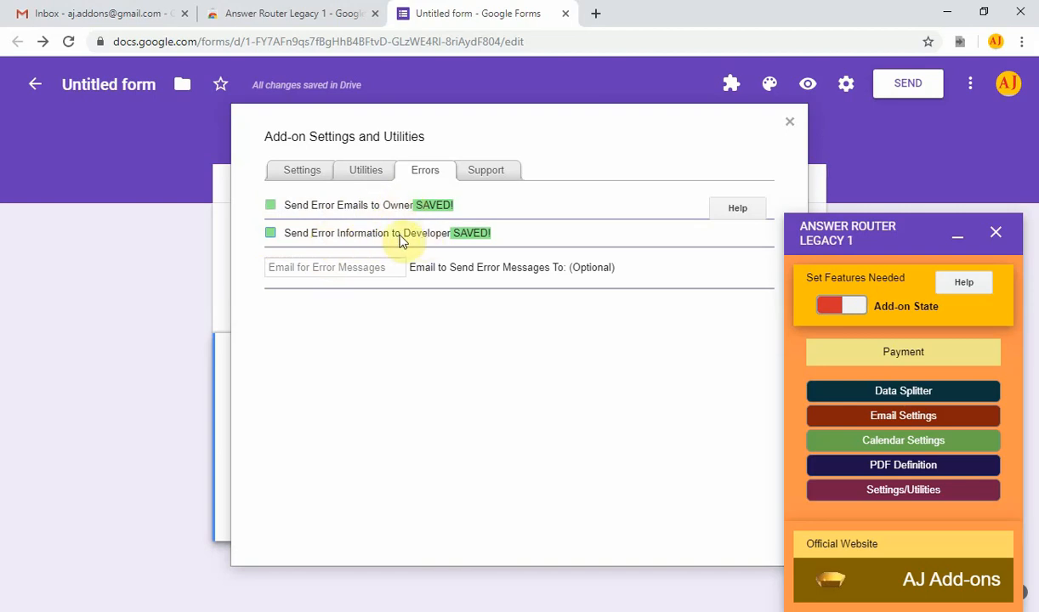
pyautogui.click(270, 206)
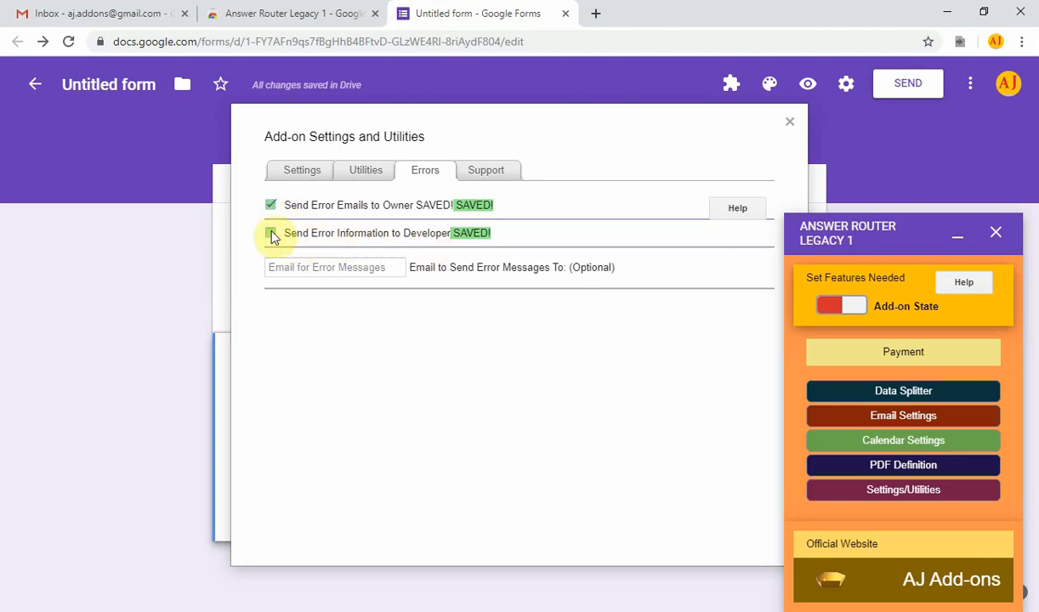
# Examine the support option for sending the form's settings to the developer, cancel the email, and view the add-on's utilities
pyautogui.click(486, 173)
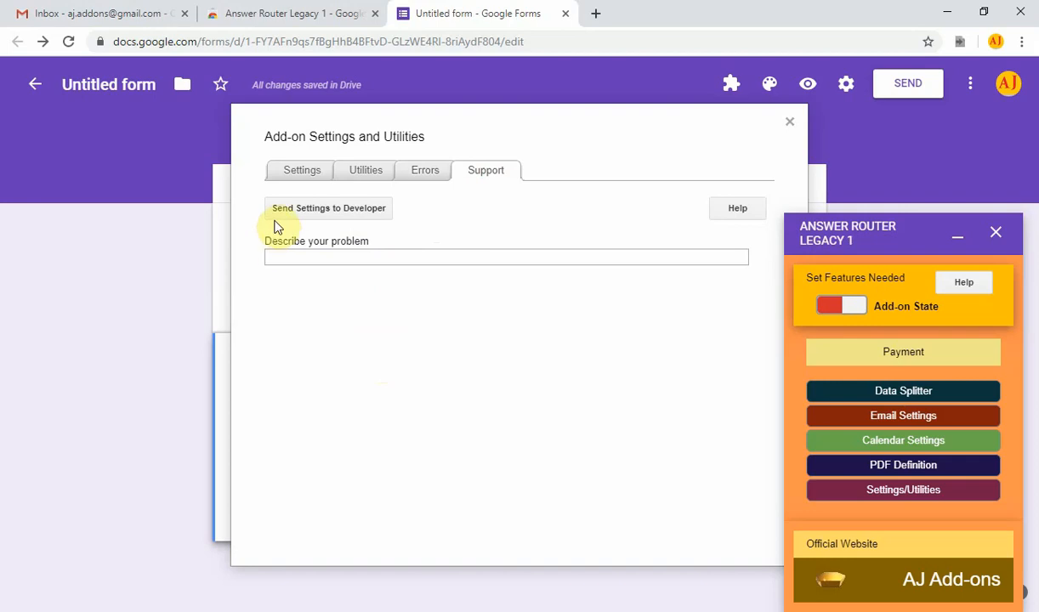
pyautogui.click(342, 212)
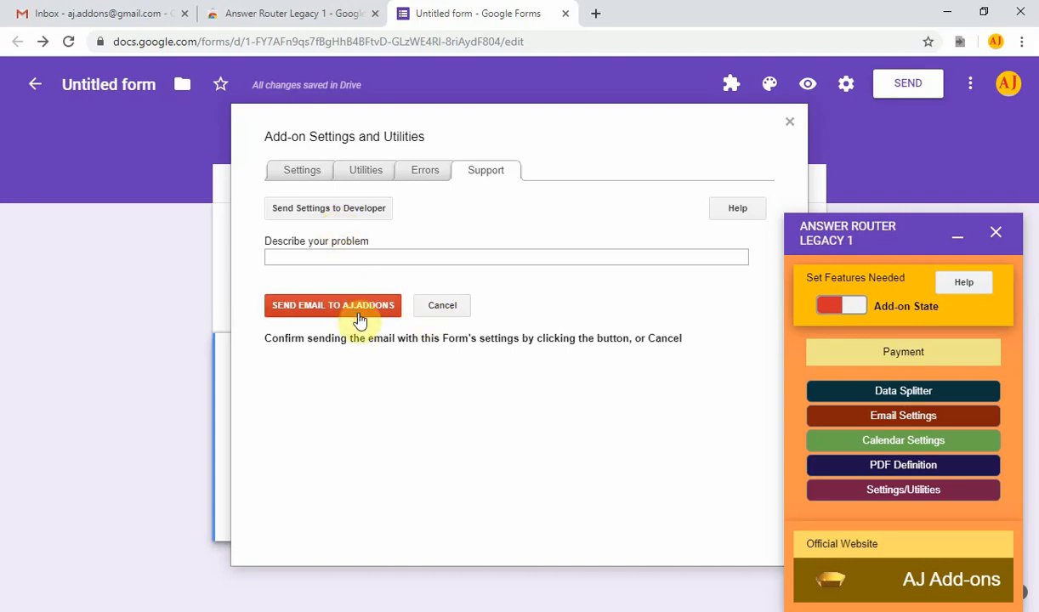
pyautogui.click(442, 308)
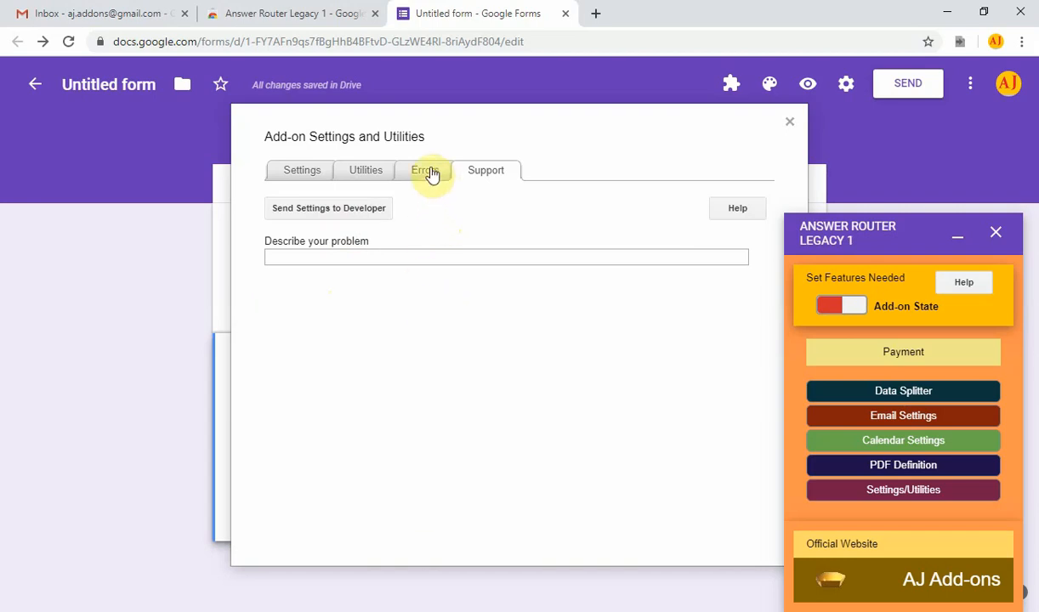
pyautogui.click(364, 171)
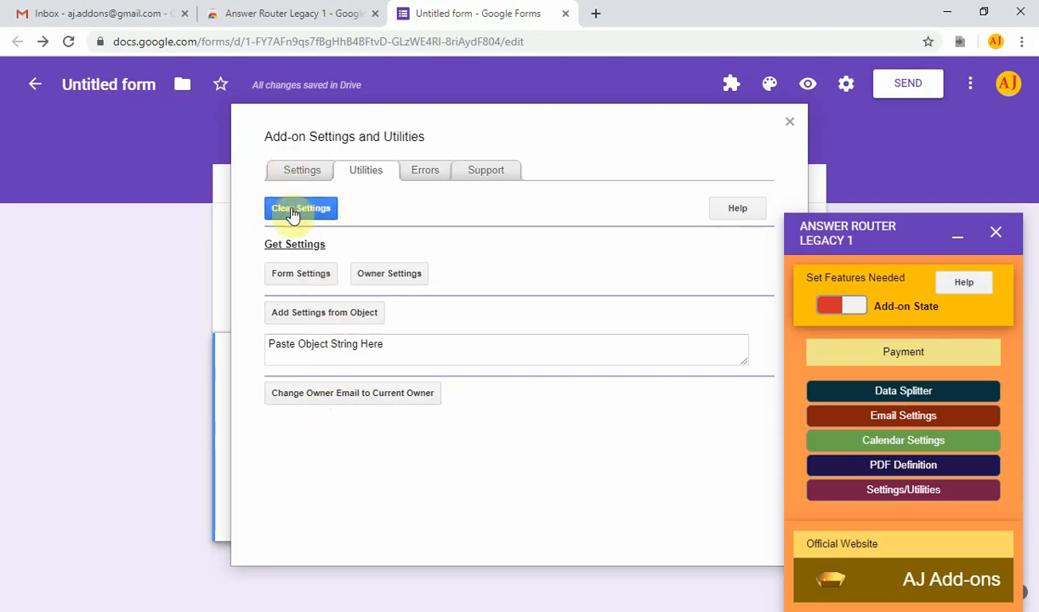
# Examine the date format, time zone and language choices in the add-on's general settings without changing them
pyautogui.click(297, 173)
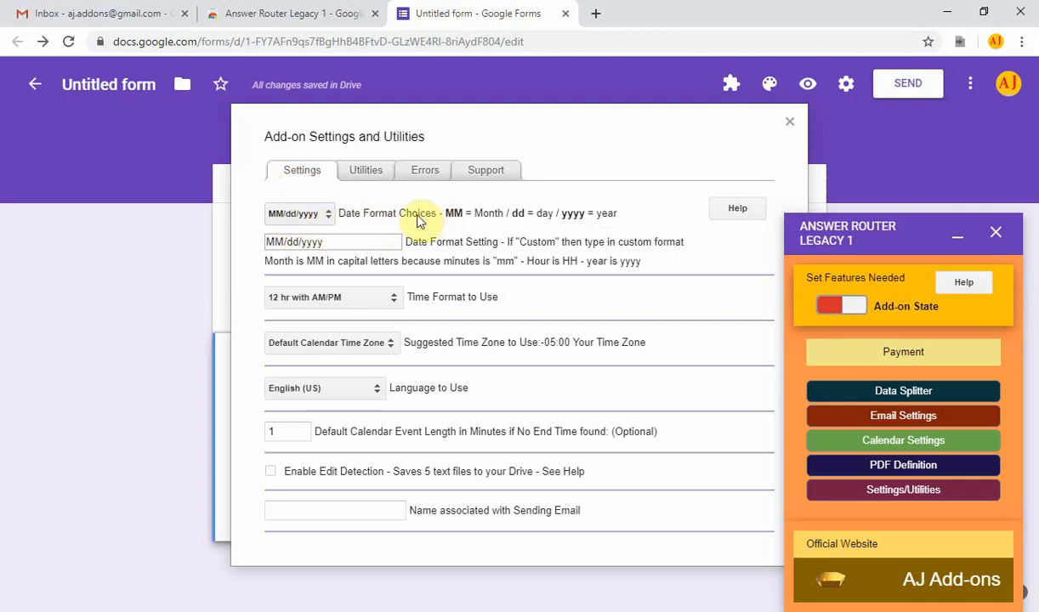
pyautogui.click(330, 217)
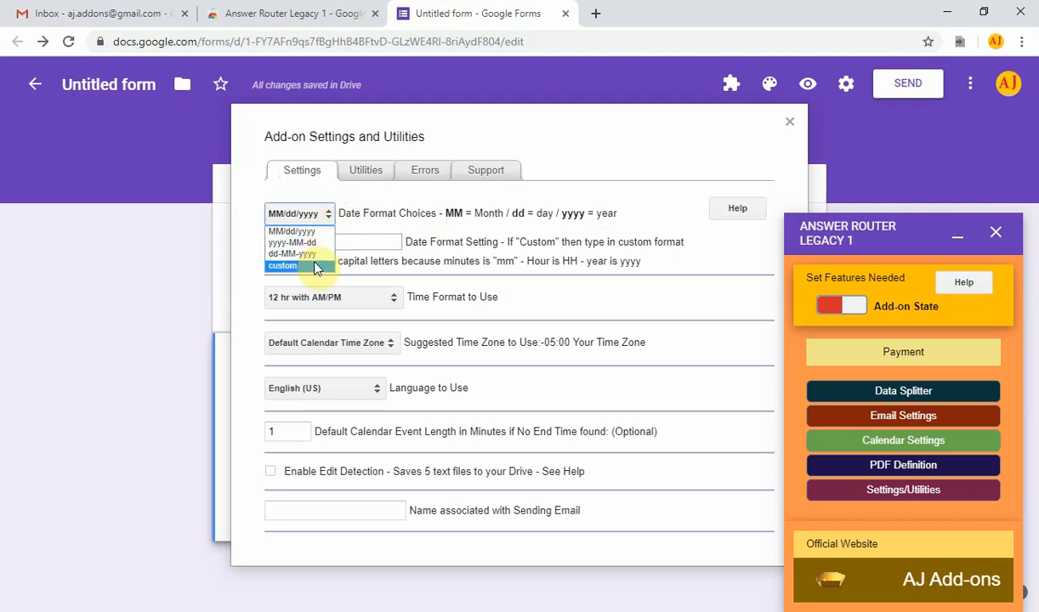
pyautogui.click(330, 217)
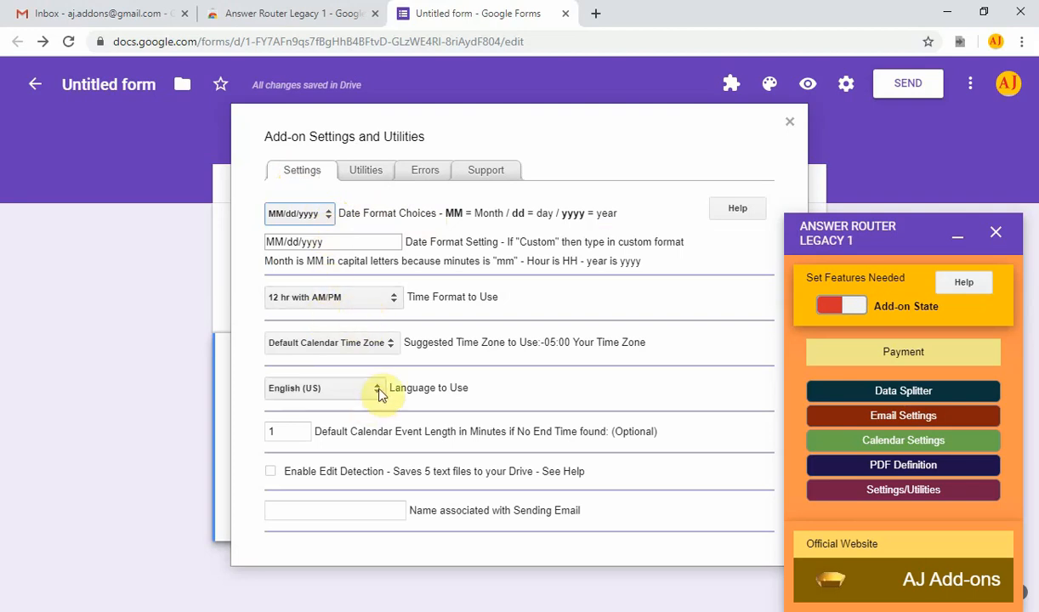
pyautogui.click(390, 343)
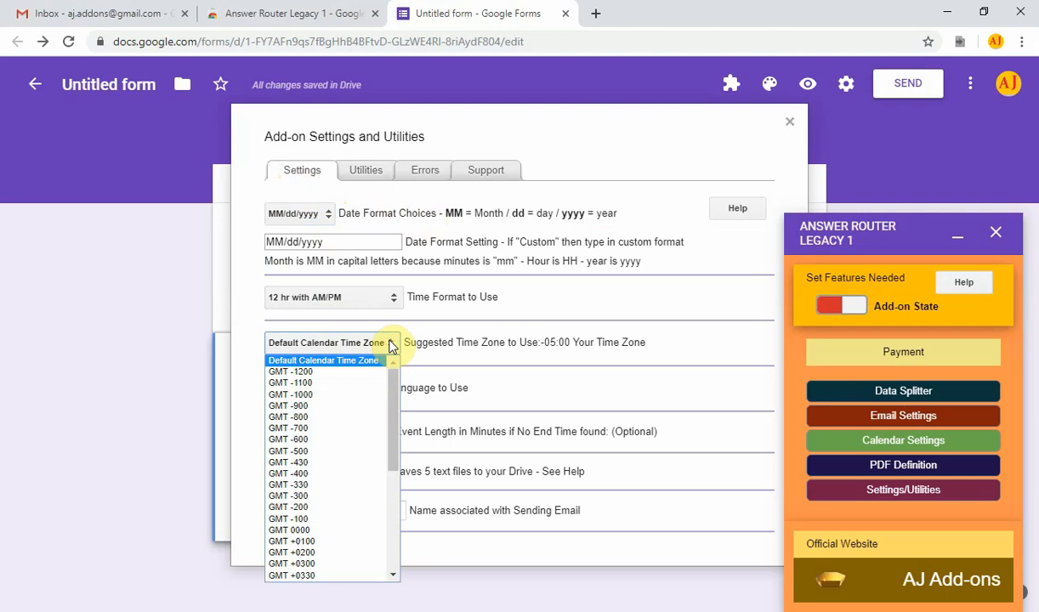
pyautogui.click(390, 343)
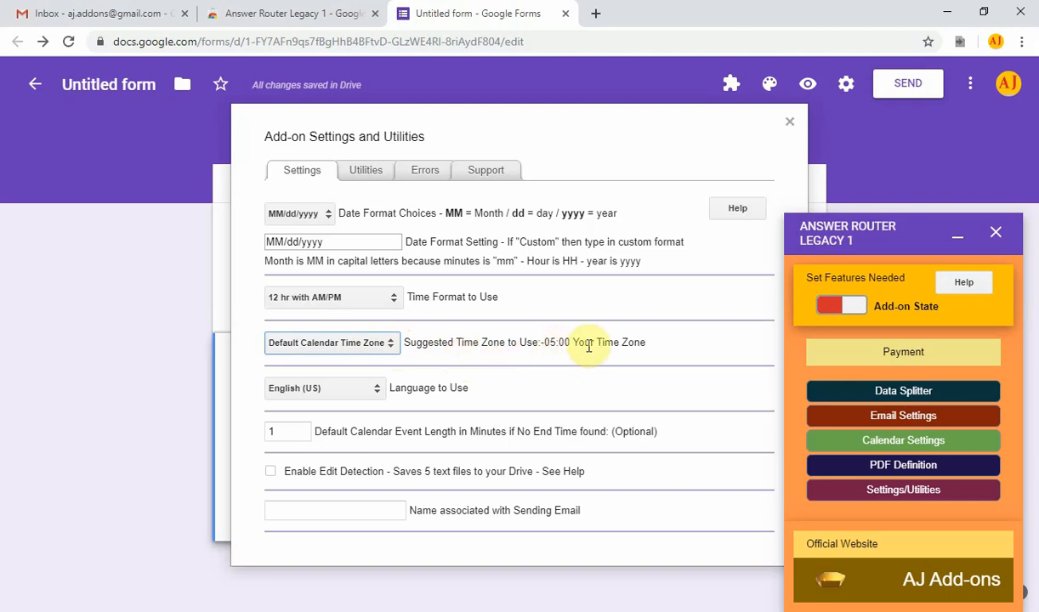
pyautogui.moveTo(648, 349); pyautogui.dragTo(534, 352)
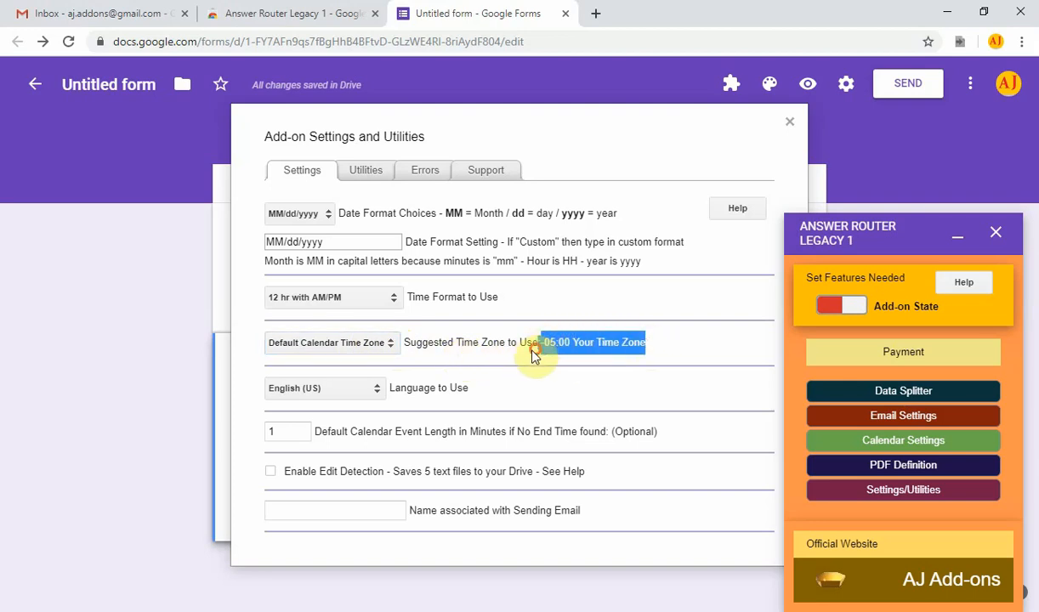
pyautogui.click(491, 389)
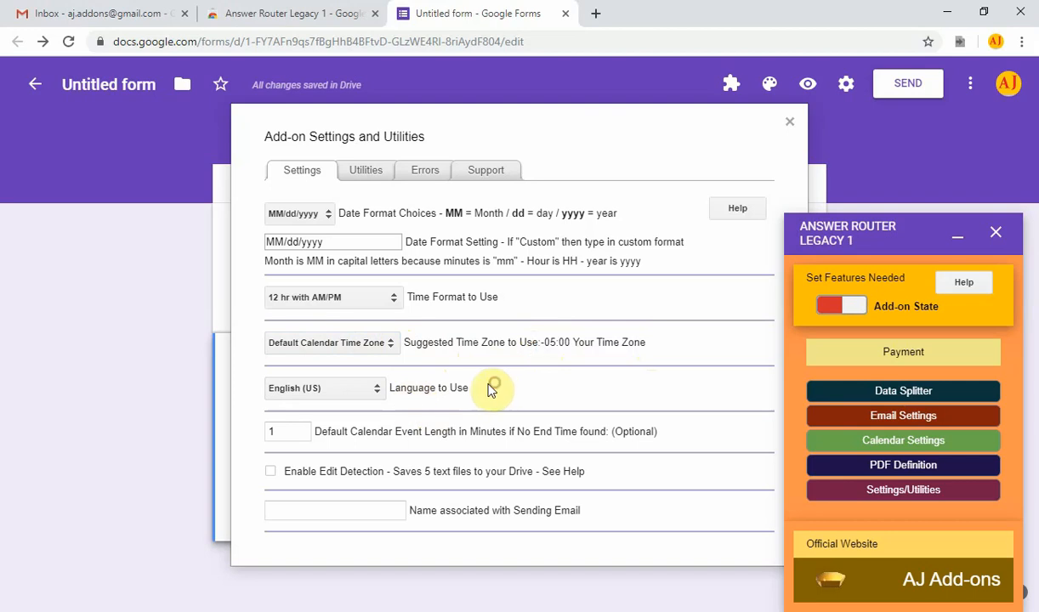
pyautogui.click(378, 391)
pyautogui.click(377, 391)
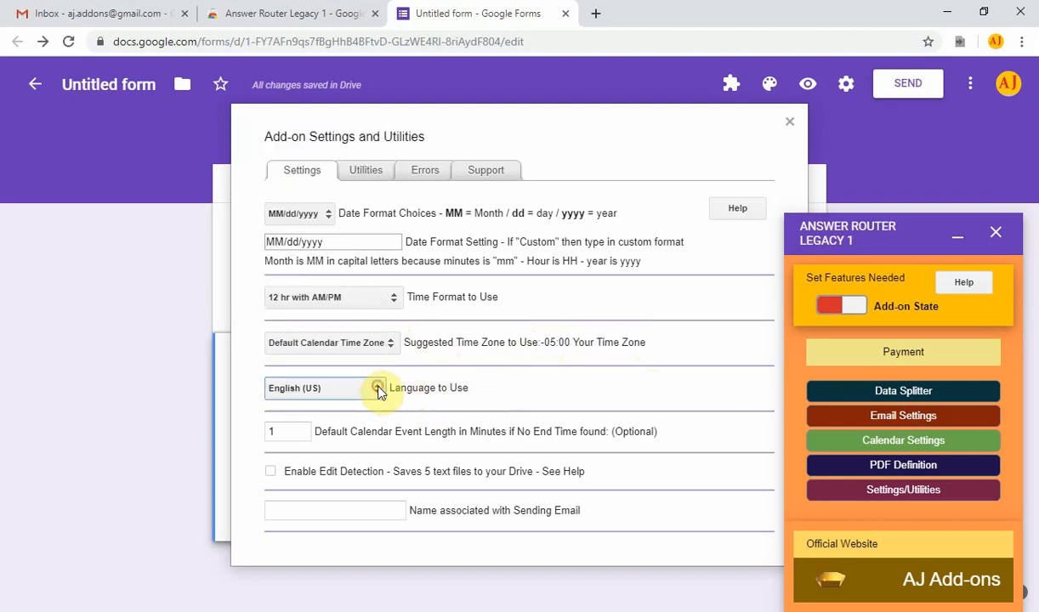
# Examine the language choice, default calendar event length and error email settings, and close the add-on's settings and utilities
pyautogui.click(377, 391)
pyautogui.click(379, 391)
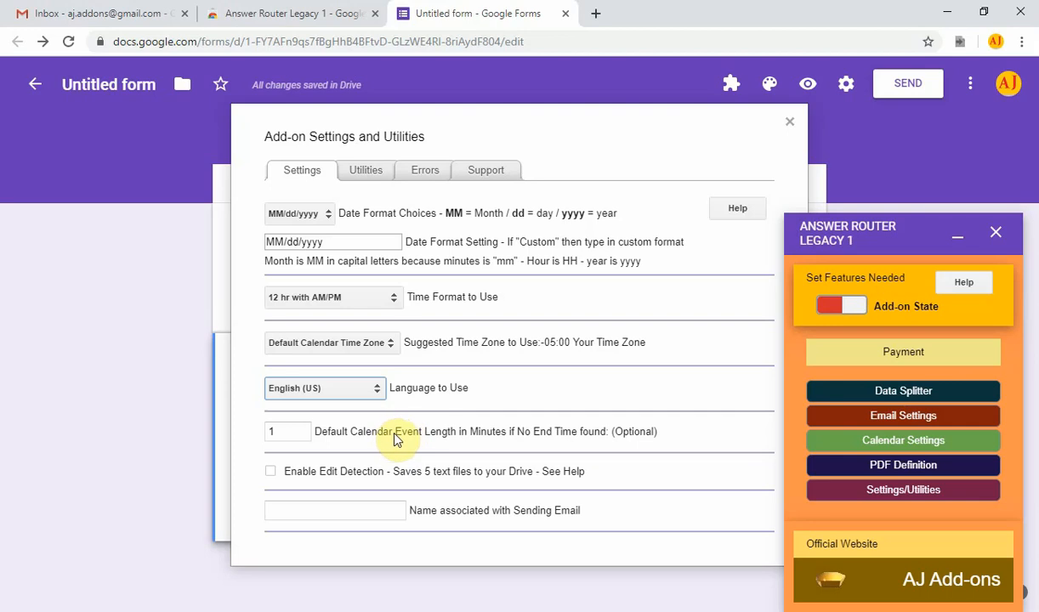
pyautogui.click(288, 430)
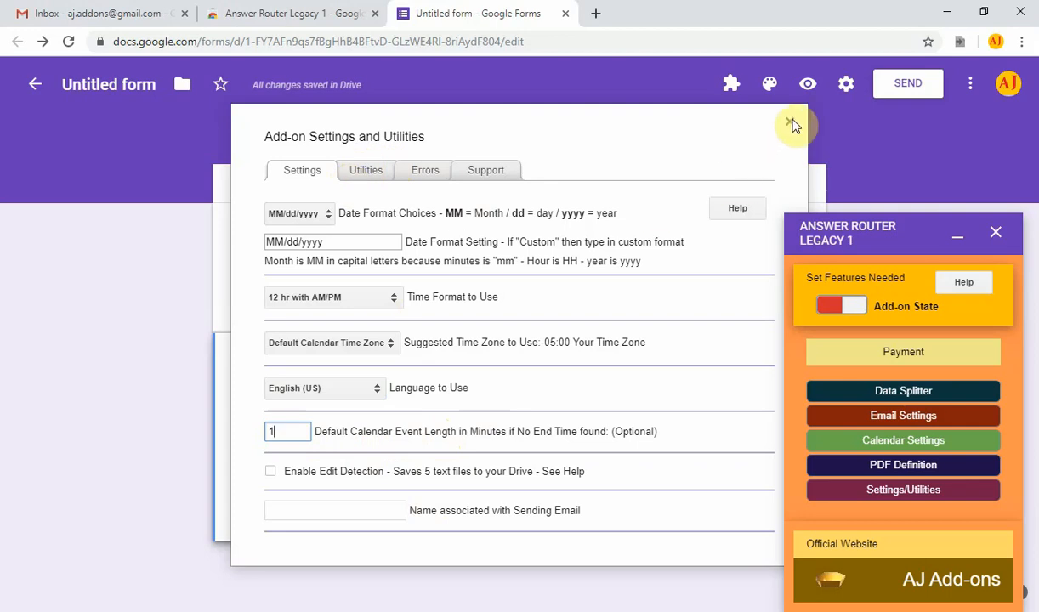
pyautogui.click(425, 171)
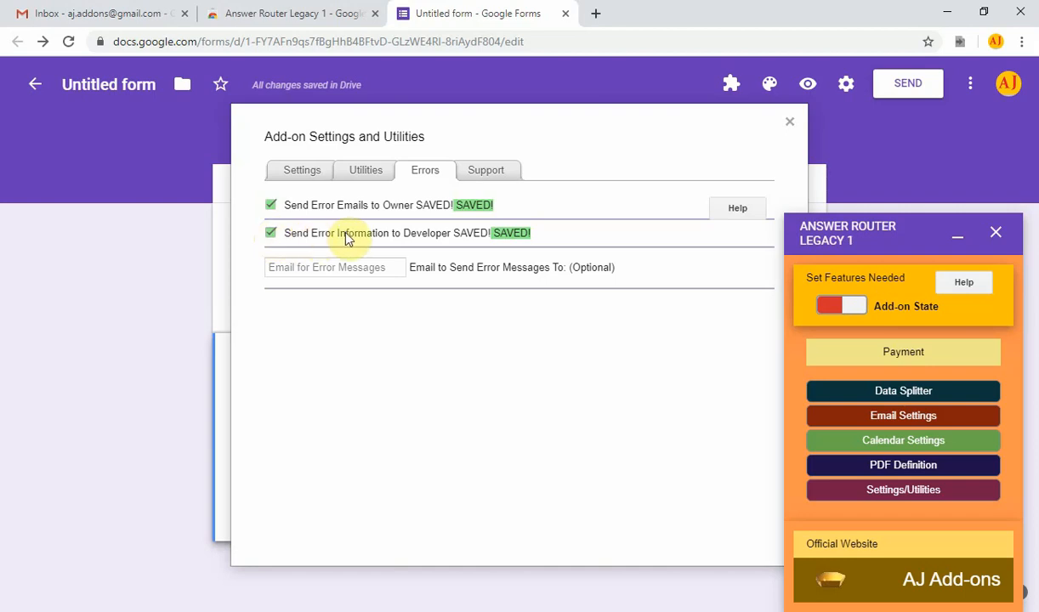
pyautogui.click(788, 122)
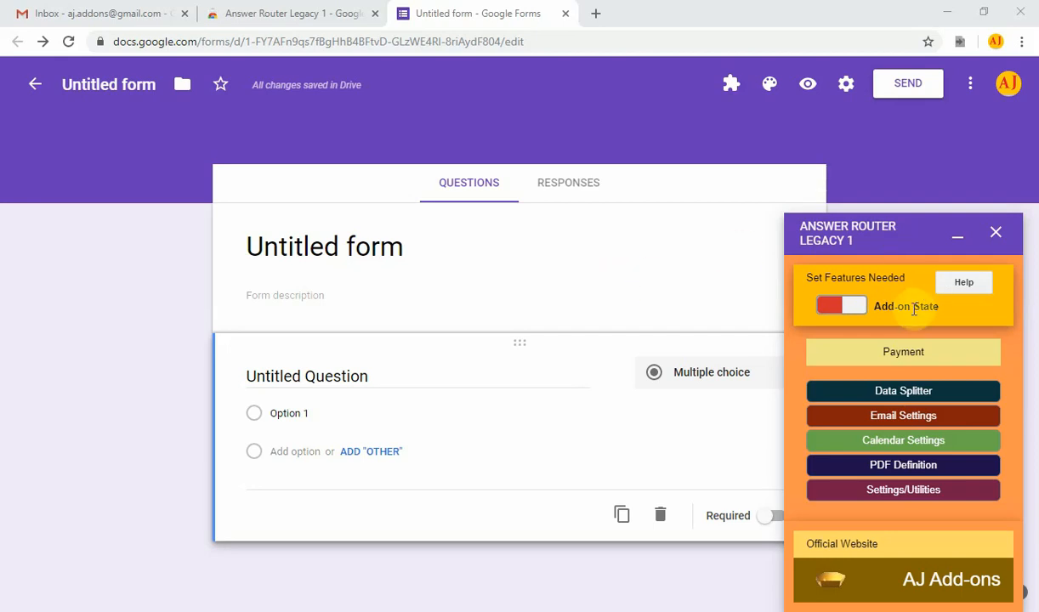
# Switch the add-on state on and back off, dismissing each notice
pyautogui.click(856, 308)
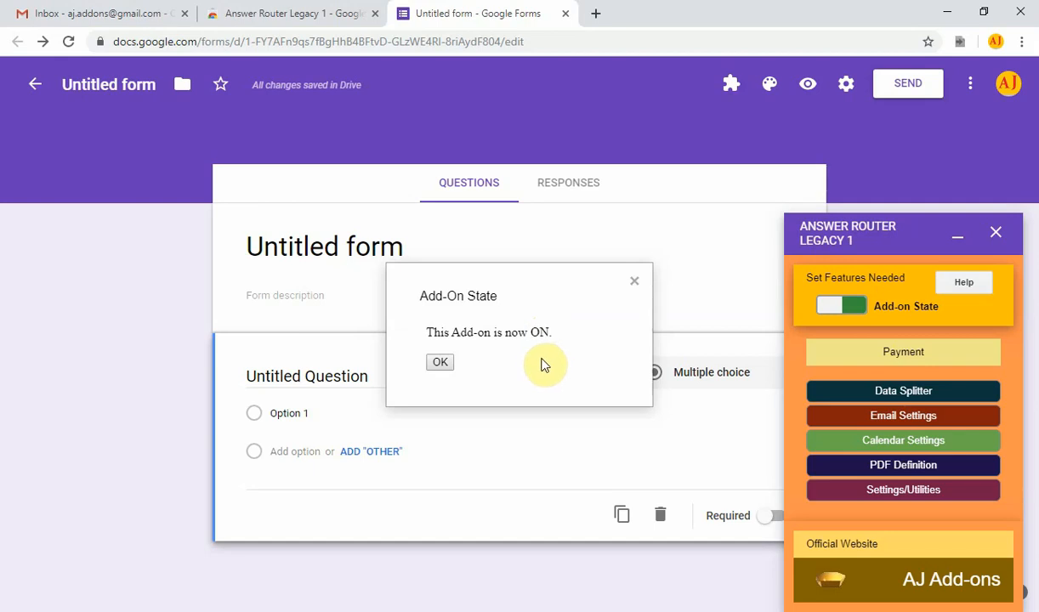
pyautogui.click(440, 362)
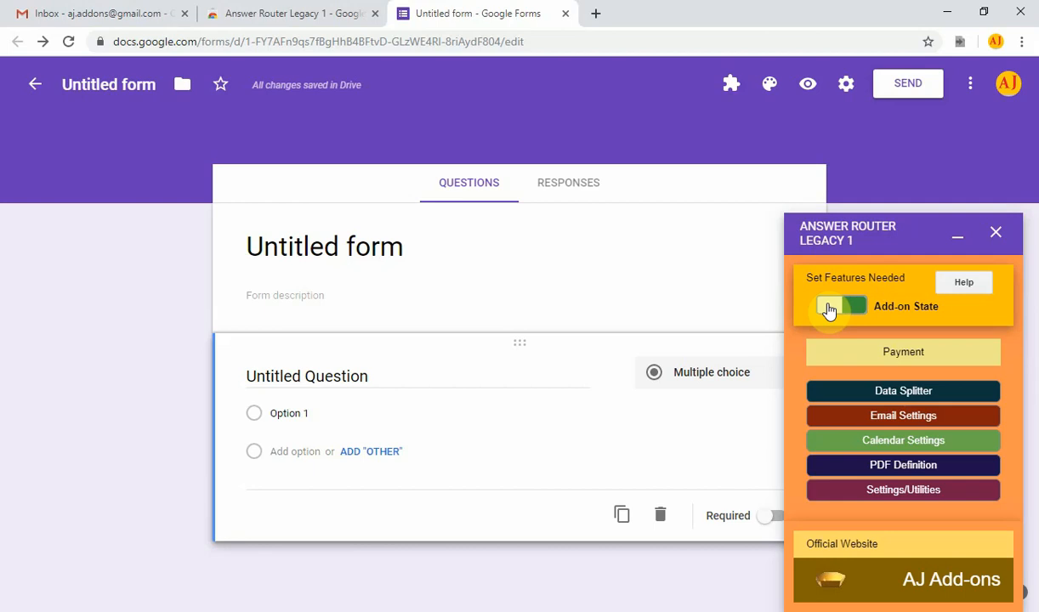
pyautogui.click(829, 307)
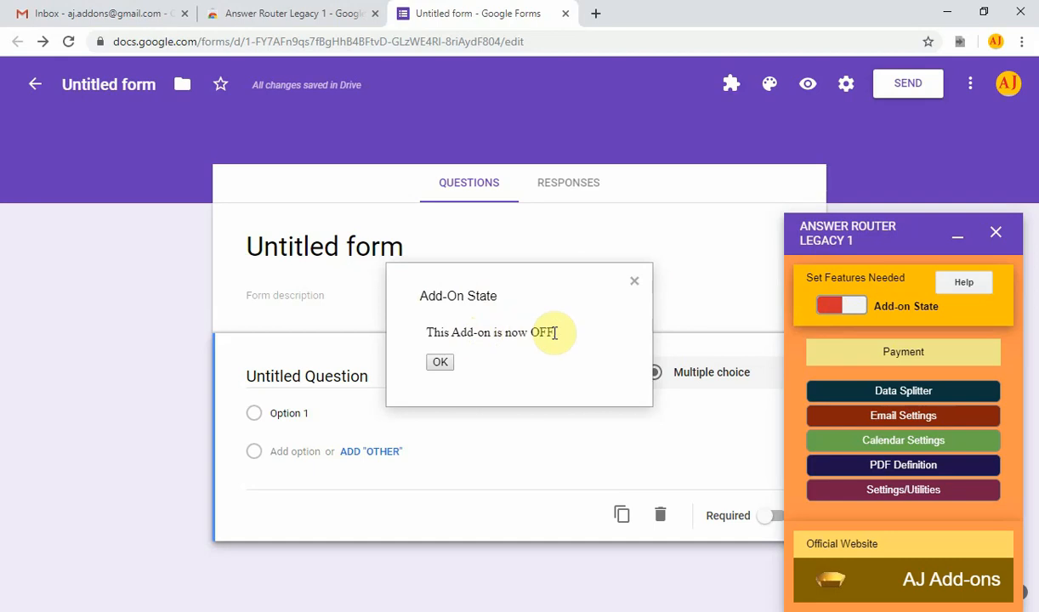
pyautogui.click(441, 363)
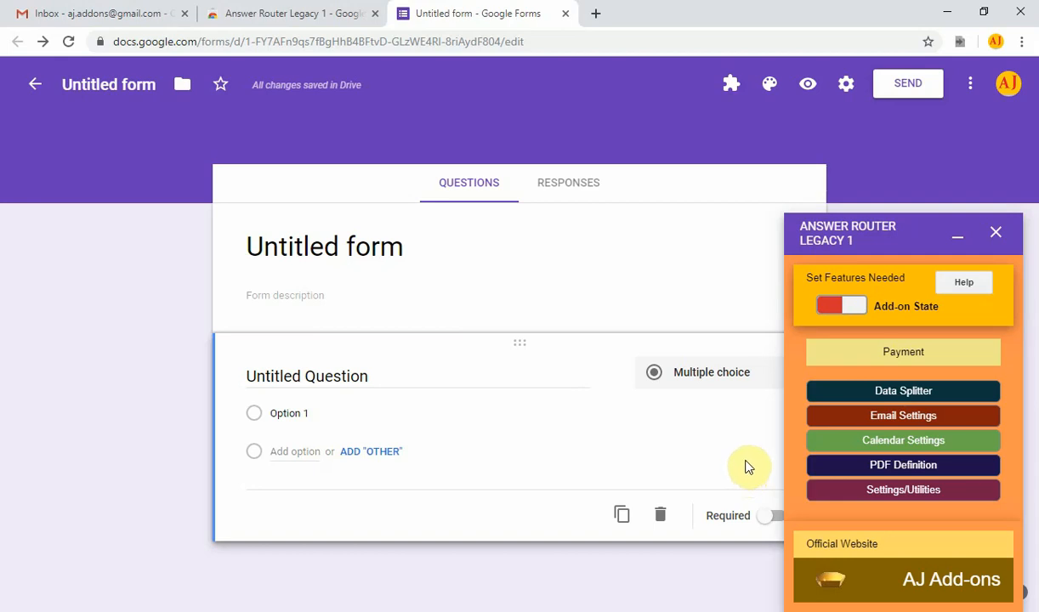
# In Data Splitter, choose the first Untitled spreadsheet dated Aug 12, 2018 from Drive as the target for the form data
pyautogui.click(902, 393)
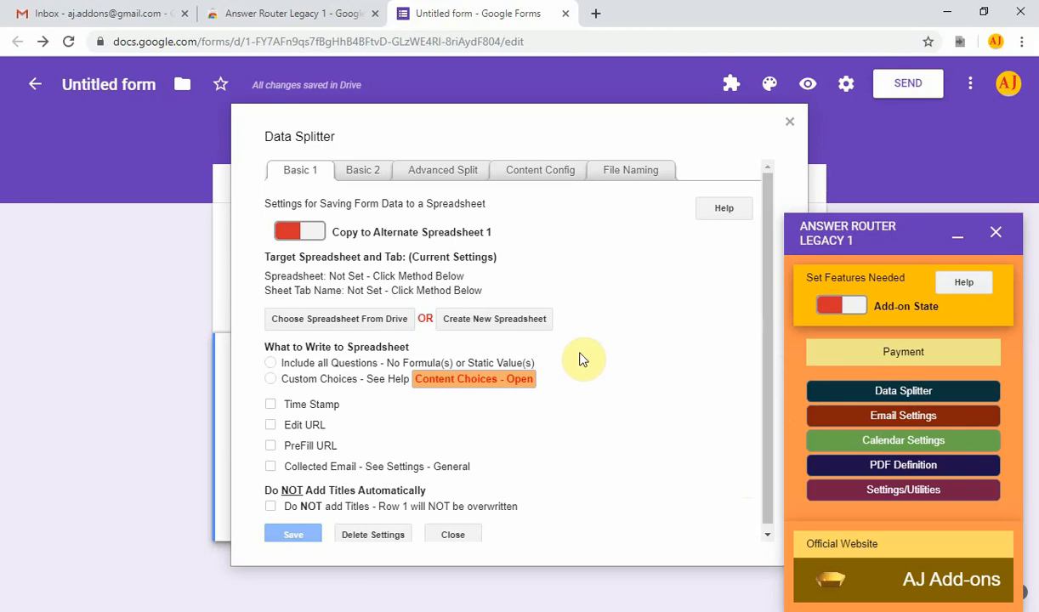
pyautogui.click(337, 323)
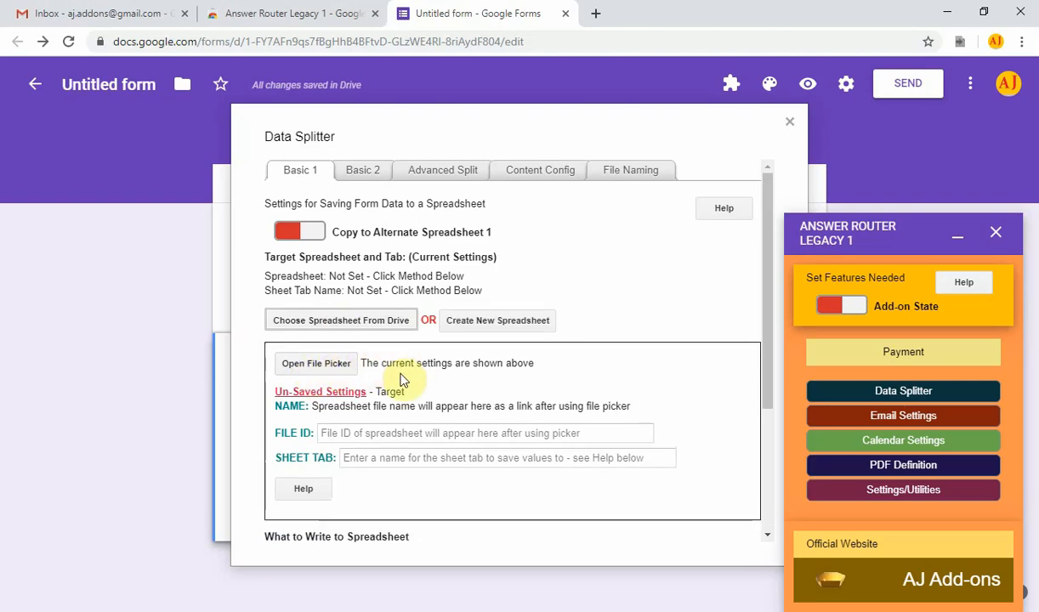
pyautogui.click(313, 367)
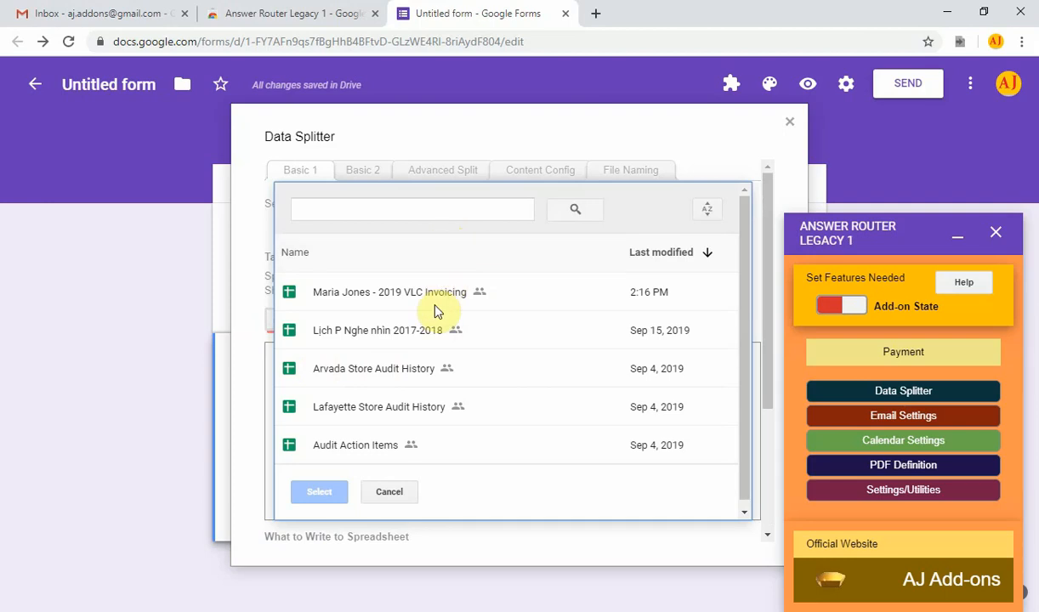
pyautogui.scroll(-4, 499, 345)
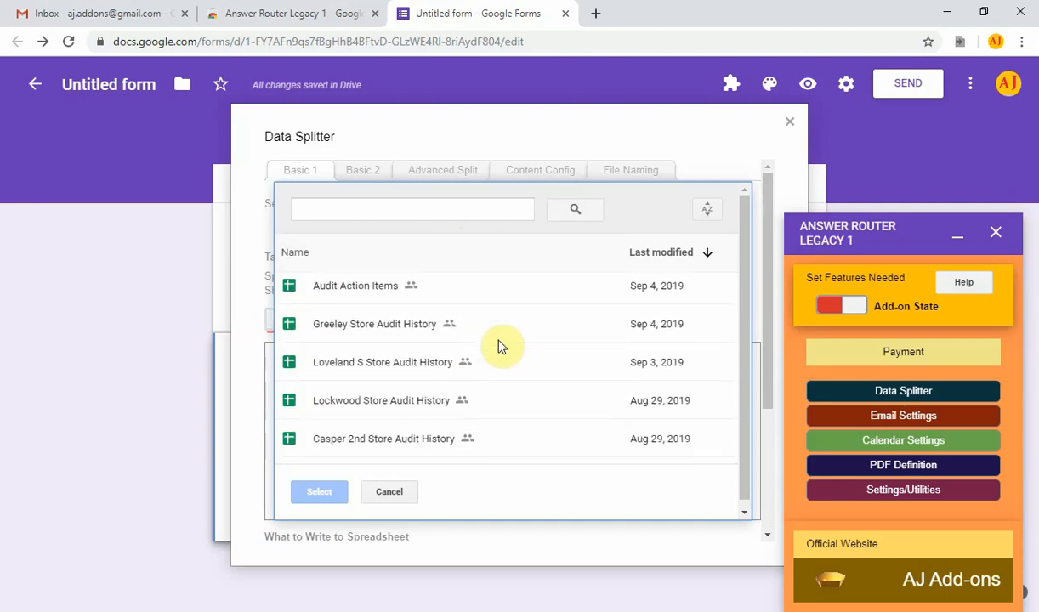
pyautogui.scroll(-2, 499, 345)
pyautogui.scroll(6, 499, 344)
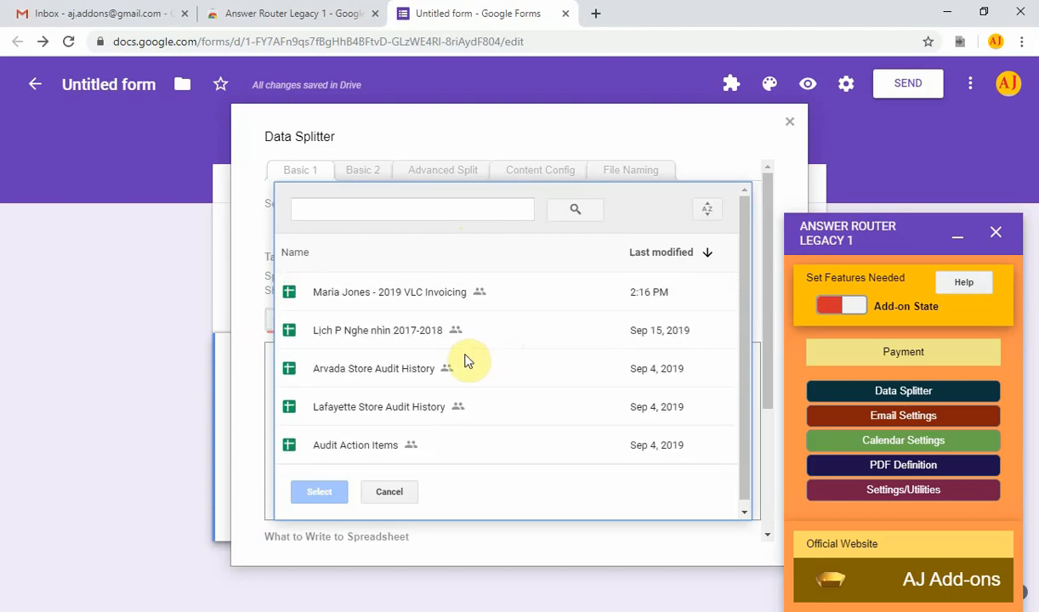
pyautogui.scroll(-8, 466, 360)
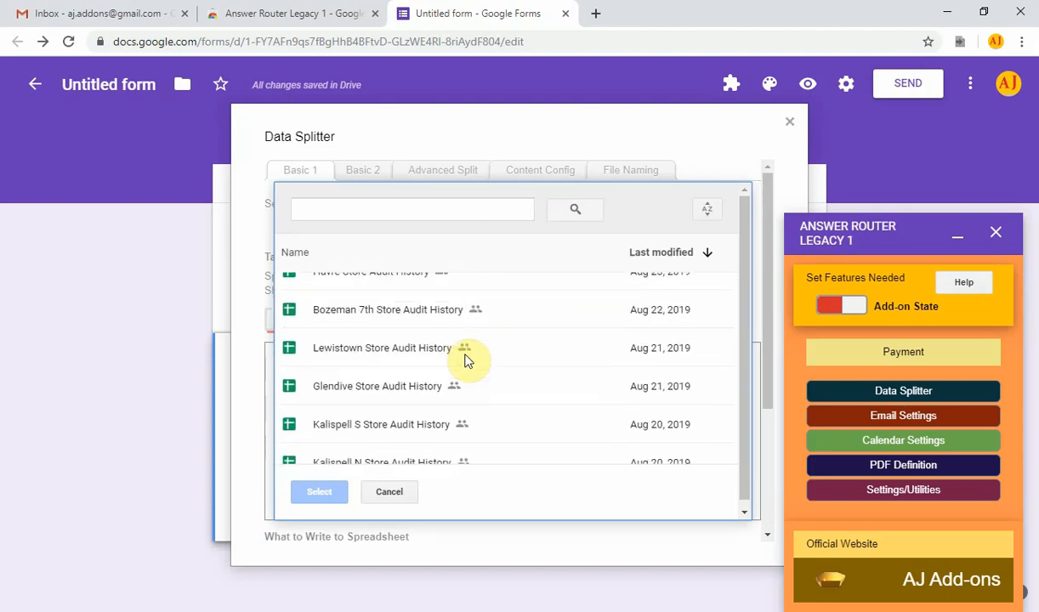
pyautogui.scroll(-10, 466, 360)
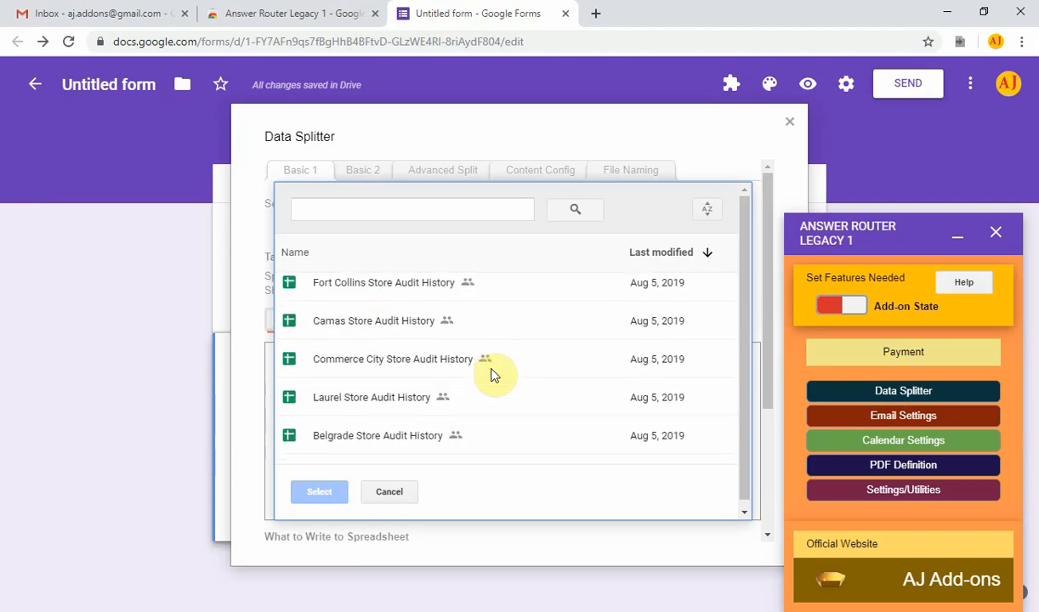
pyautogui.scroll(-10, 493, 374)
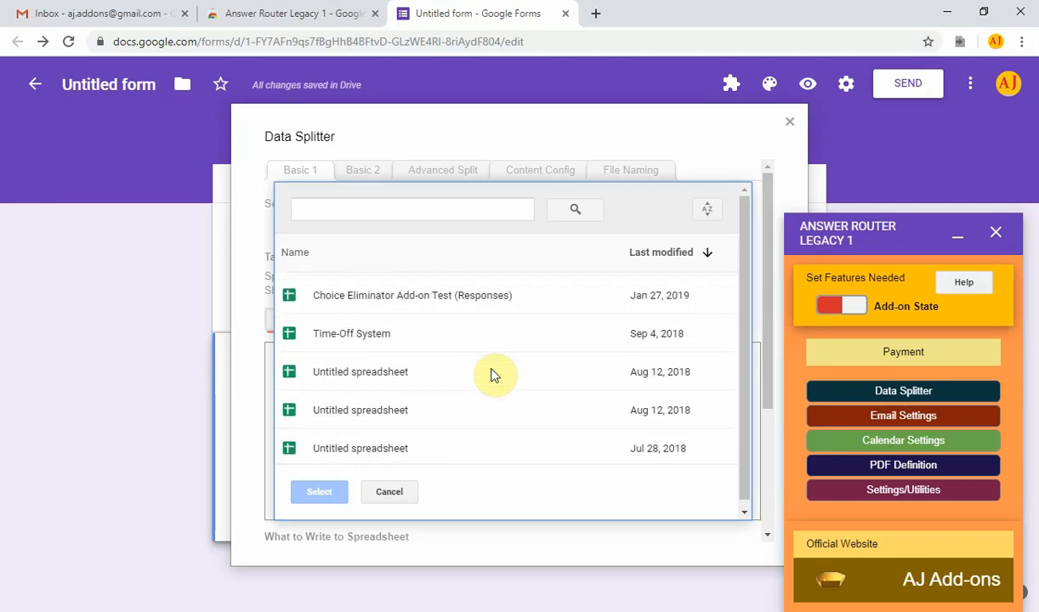
pyautogui.scroll(-1, 489, 372)
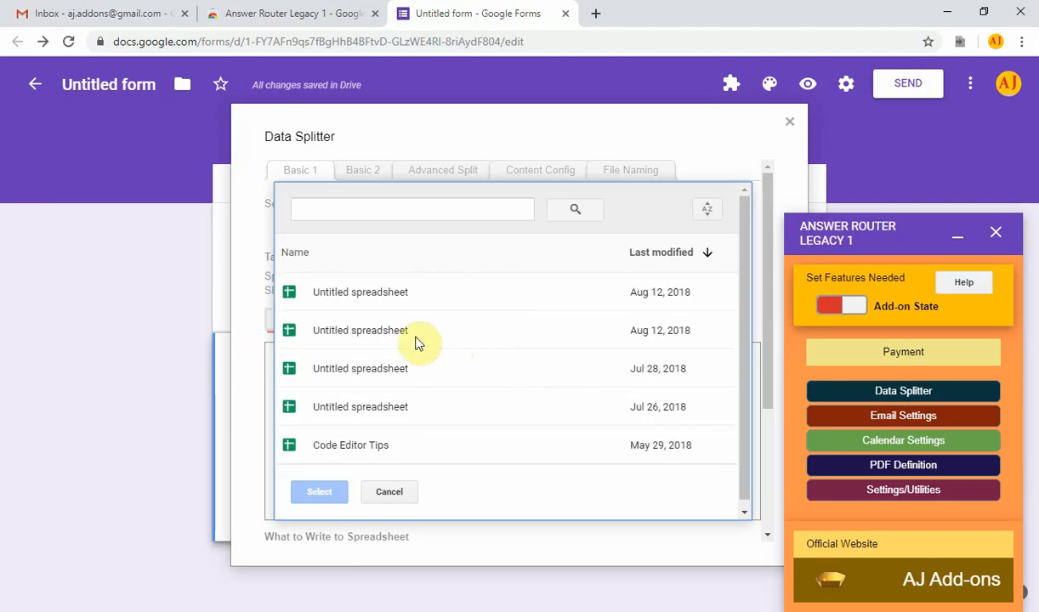
pyautogui.click(357, 295)
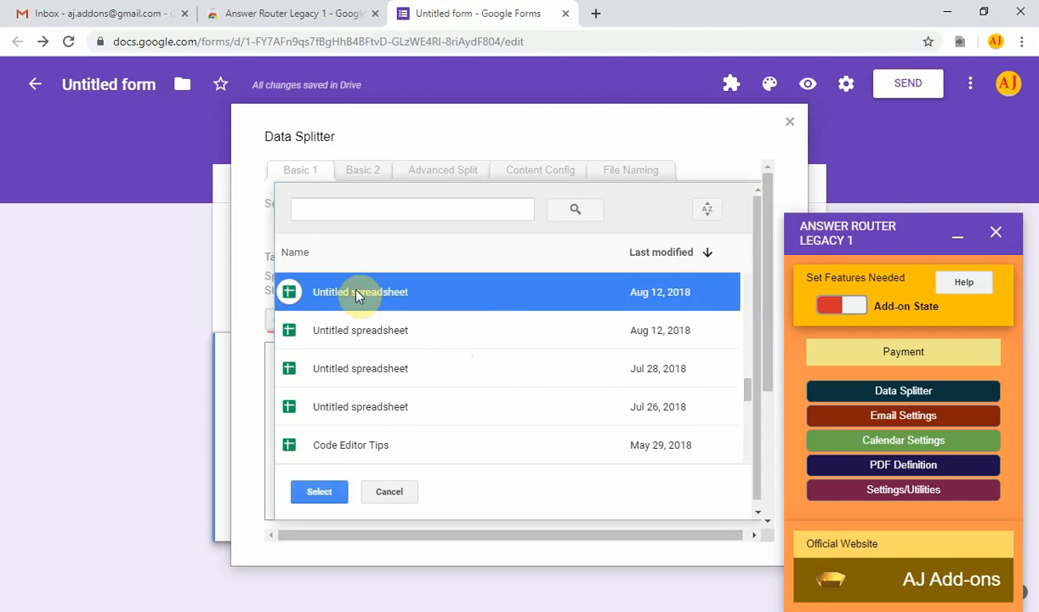
pyautogui.click(318, 493)
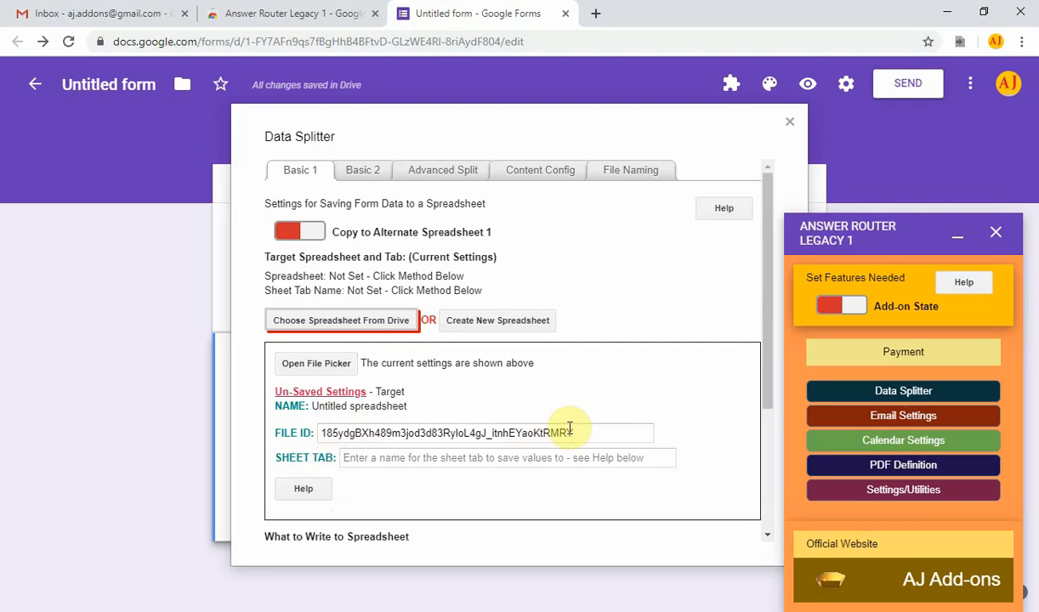
# Examine the target spreadsheet's file ID and sheet tab fields, and close Data Splitter without saving
pyautogui.moveTo(594, 434); pyautogui.dragTo(316, 434)
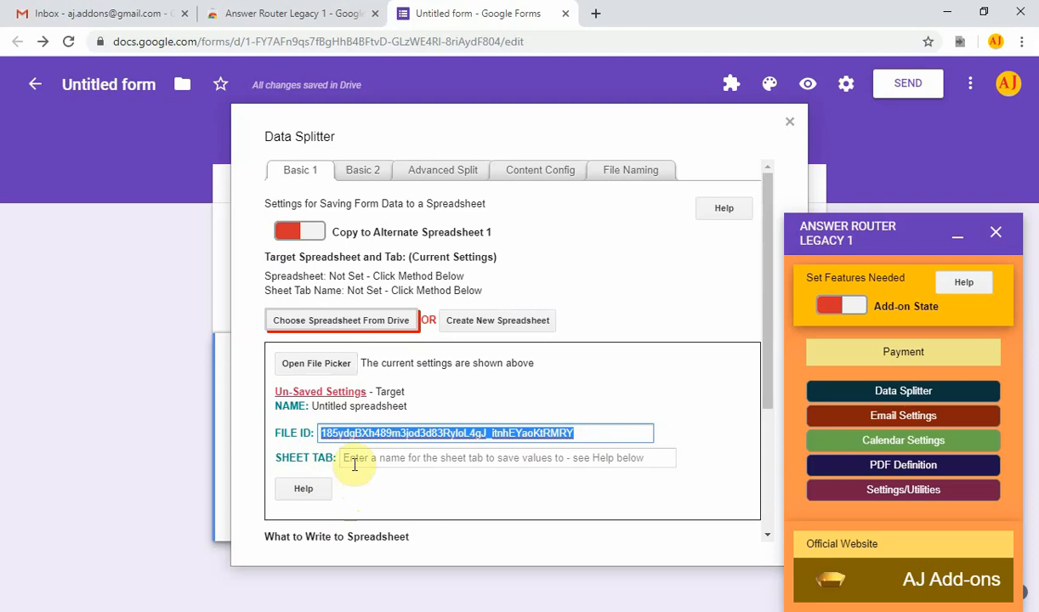
pyautogui.click(359, 459)
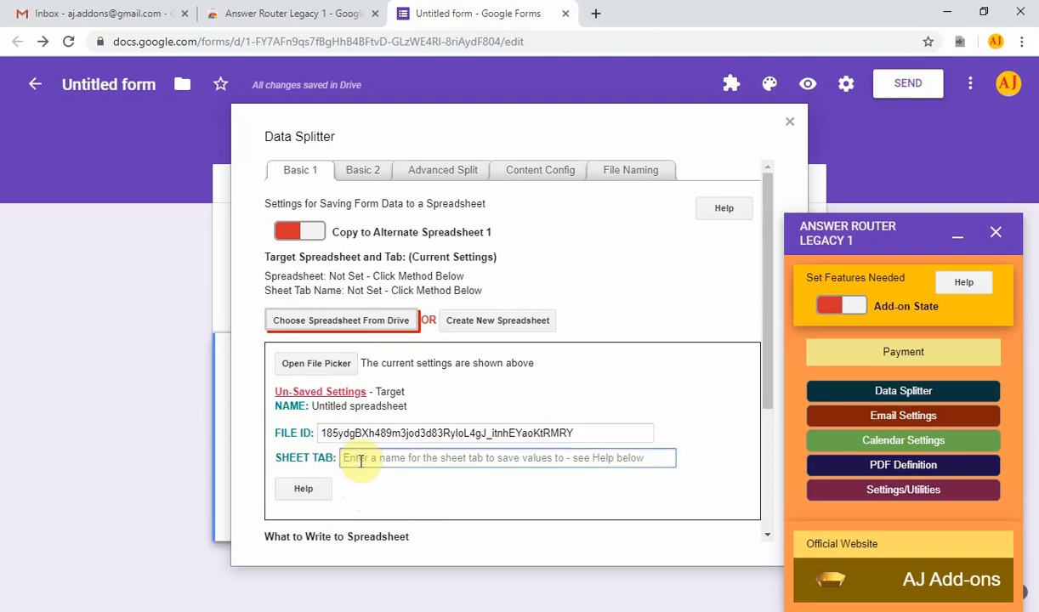
pyautogui.scroll(-1, 360, 464)
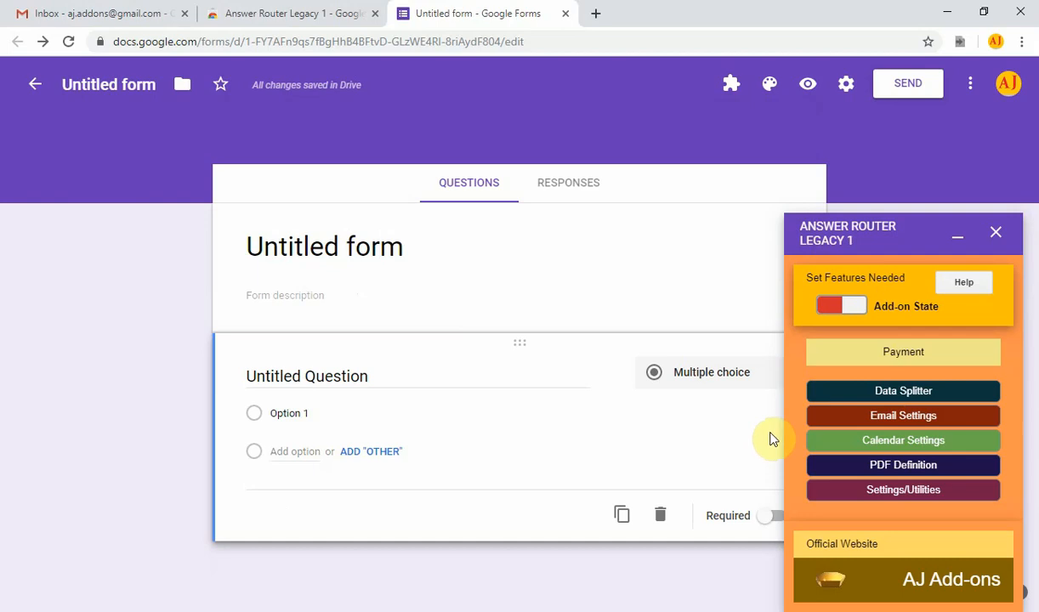
# Turn on Send email on Submit for Email One in the email settings, and view the TO, CC and BCC fields
pyautogui.click(895, 420)
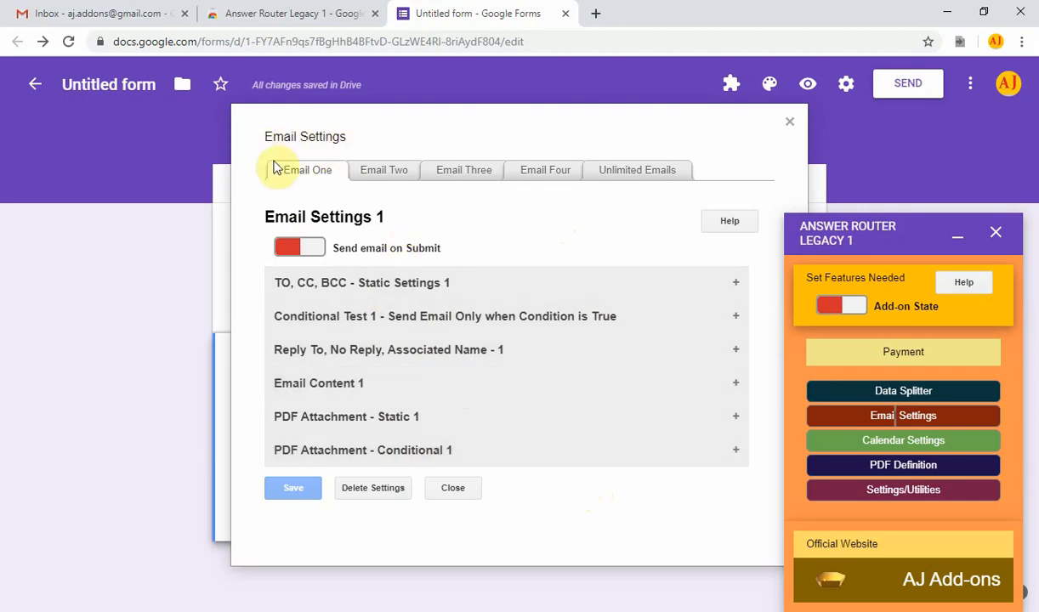
pyautogui.click(290, 250)
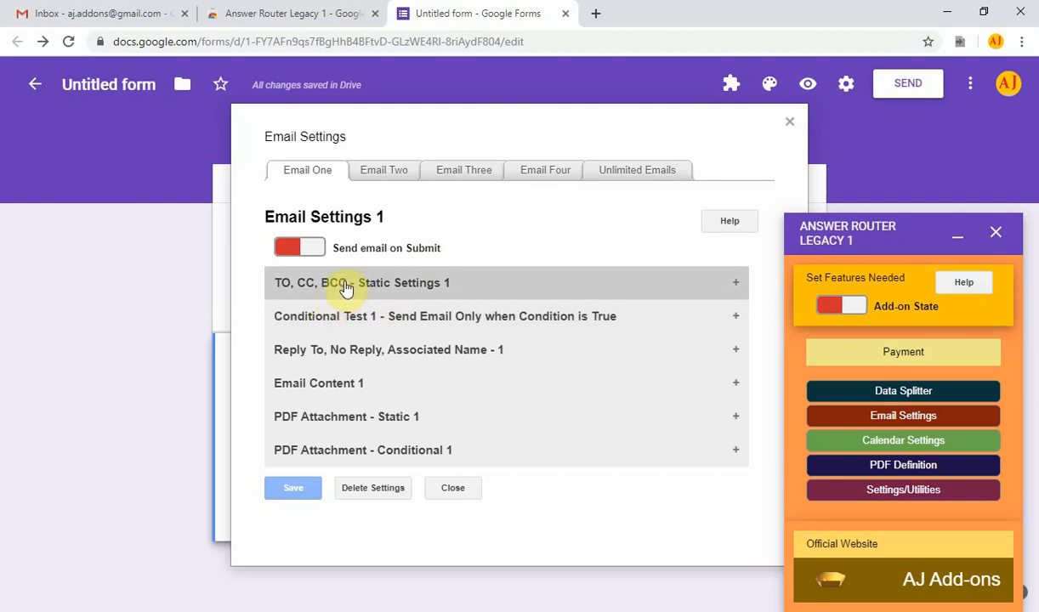
pyautogui.click(316, 249)
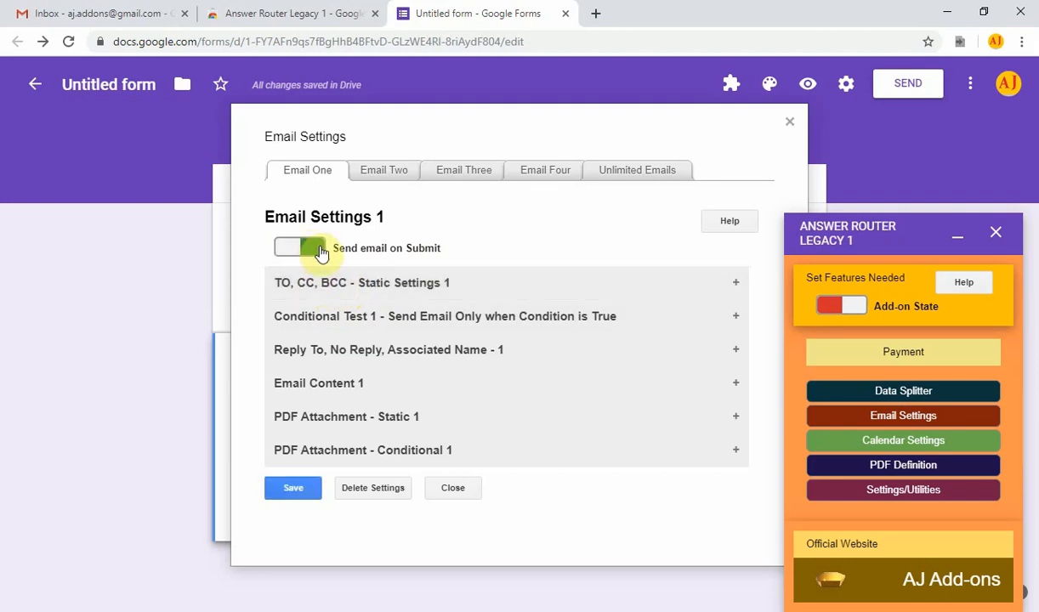
pyautogui.click(325, 276)
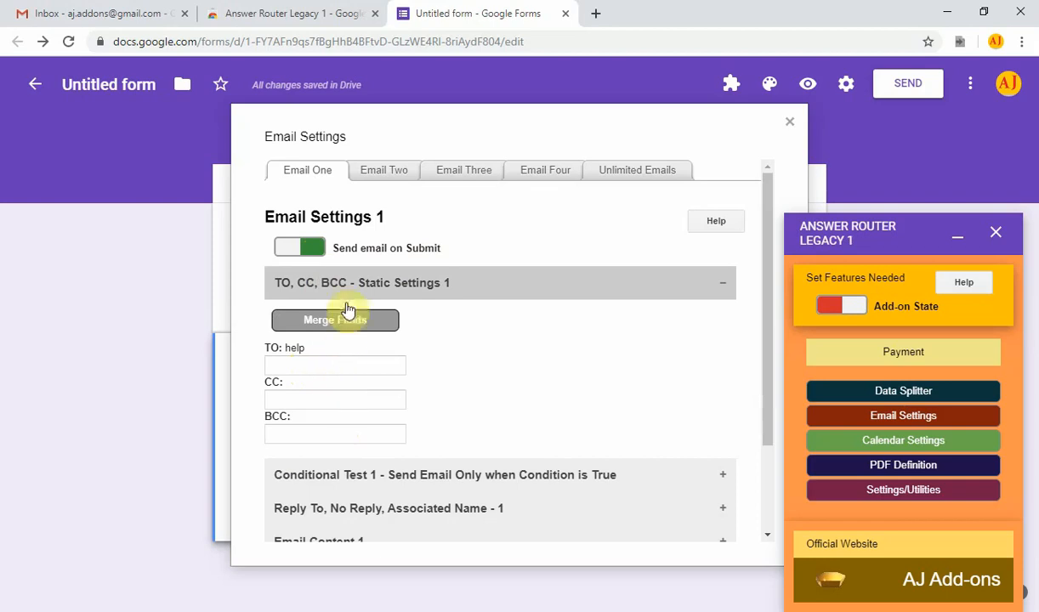
pyautogui.click(363, 281)
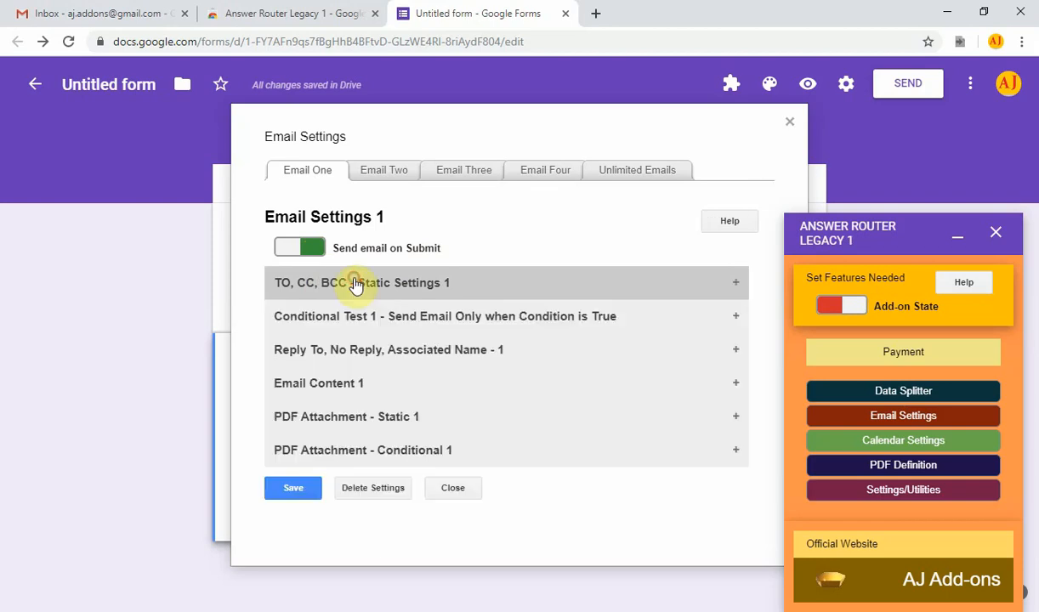
# Review the subject and body fields of Email Content 1, leaving them blank, then save Email One's settings and close them
pyautogui.click(337, 390)
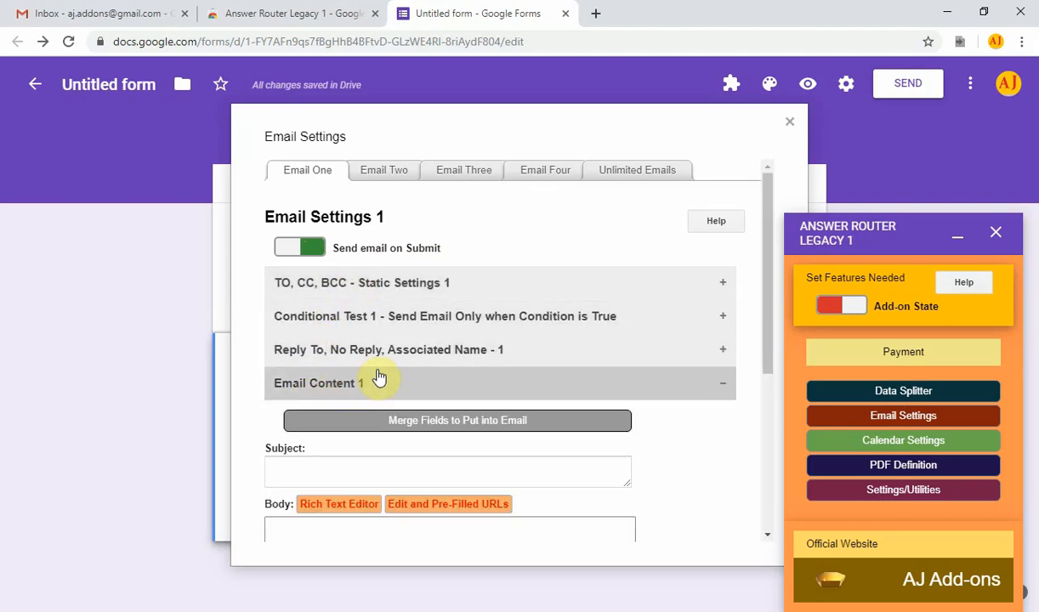
pyautogui.scroll(-2, 353, 364)
pyautogui.click(295, 293)
pyautogui.click(290, 402)
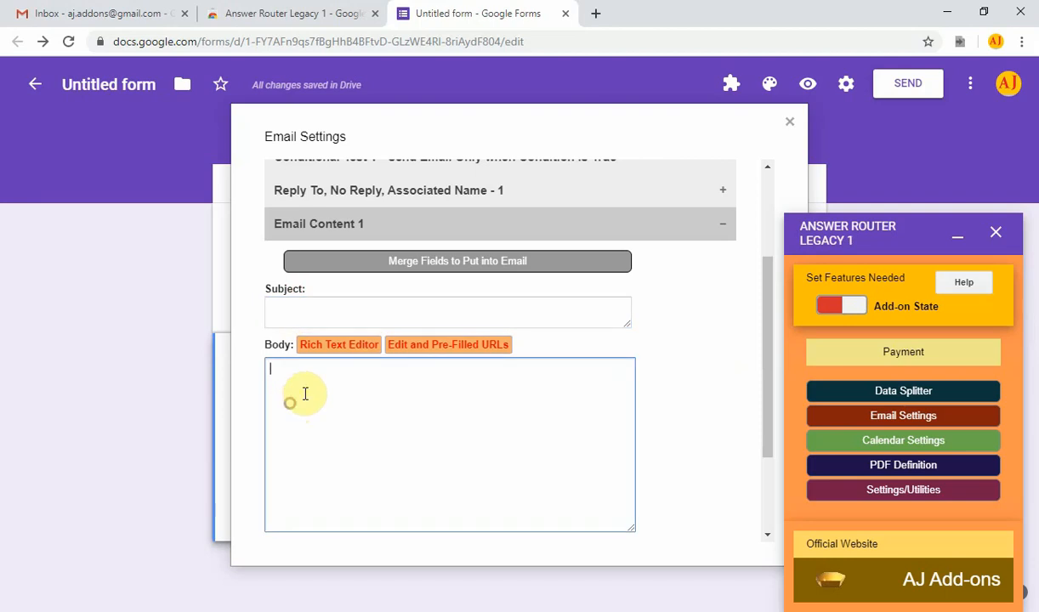
pyautogui.scroll(-2, 360, 366)
pyautogui.click(292, 531)
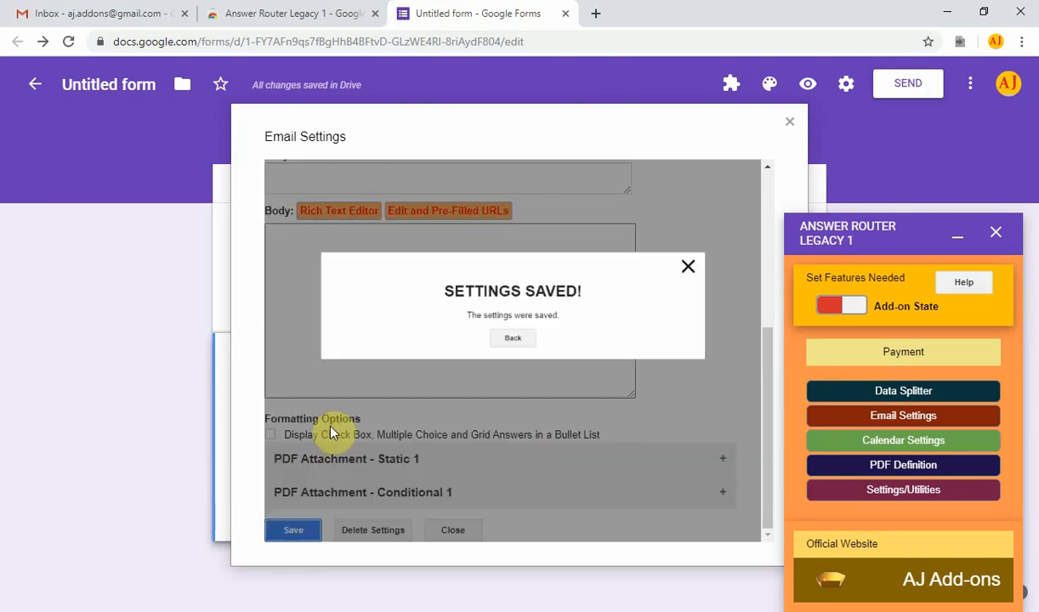
pyautogui.click(513, 346)
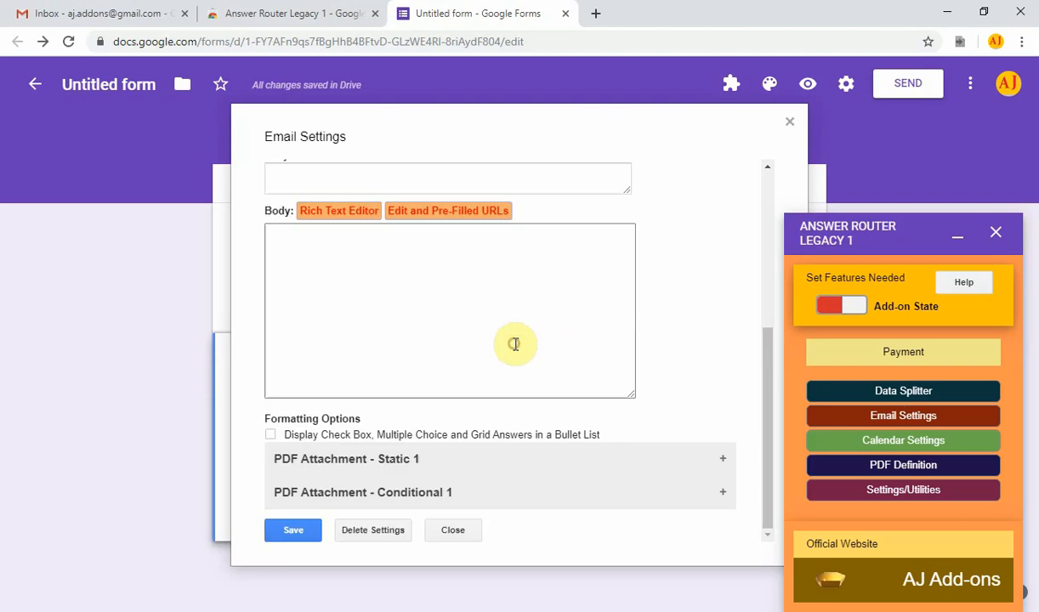
pyautogui.click(453, 488)
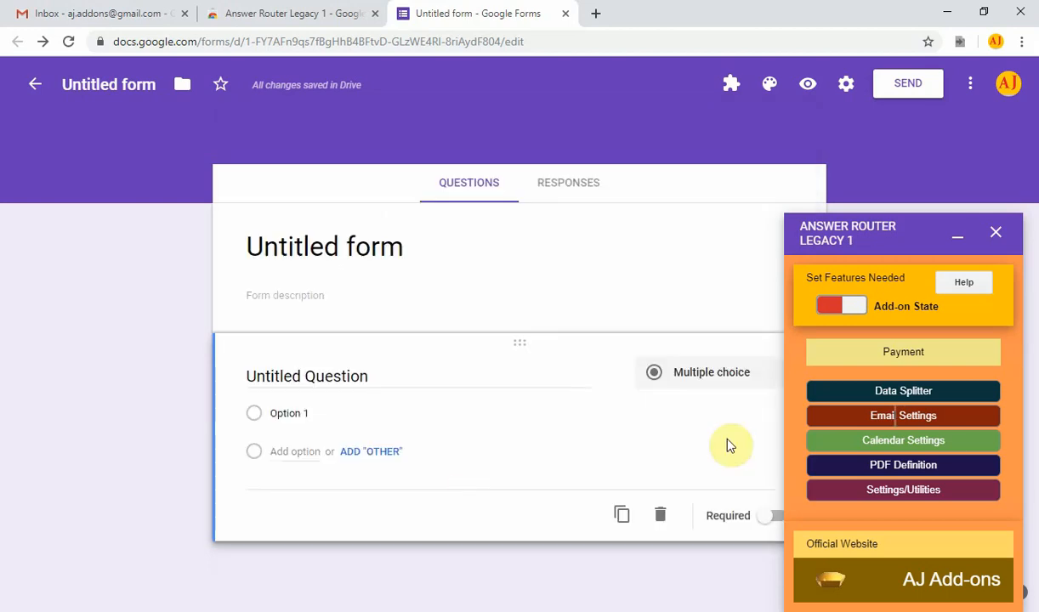
# Turn on New Calendar Event State for New Event One, save the setting, and close the calendar settings
pyautogui.click(903, 442)
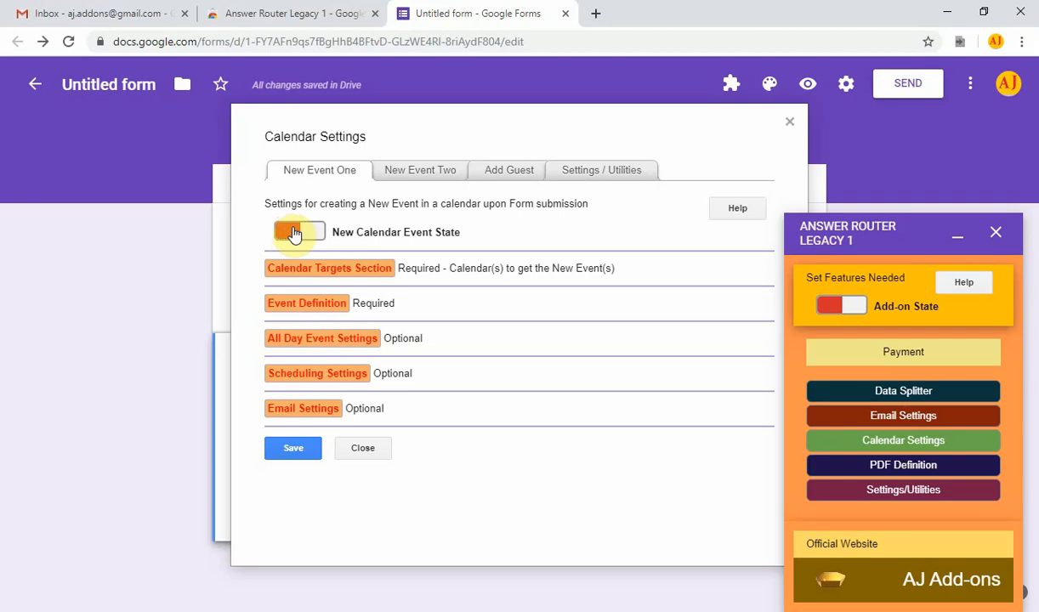
pyautogui.click(289, 232)
pyautogui.click(289, 233)
pyautogui.click(290, 233)
pyautogui.click(315, 236)
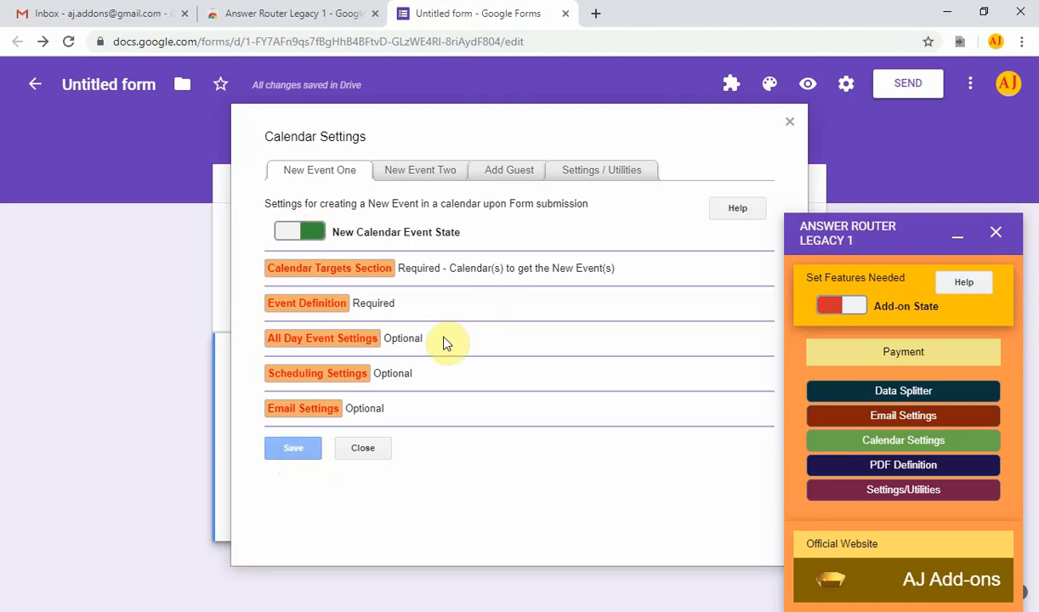
pyautogui.click(370, 448)
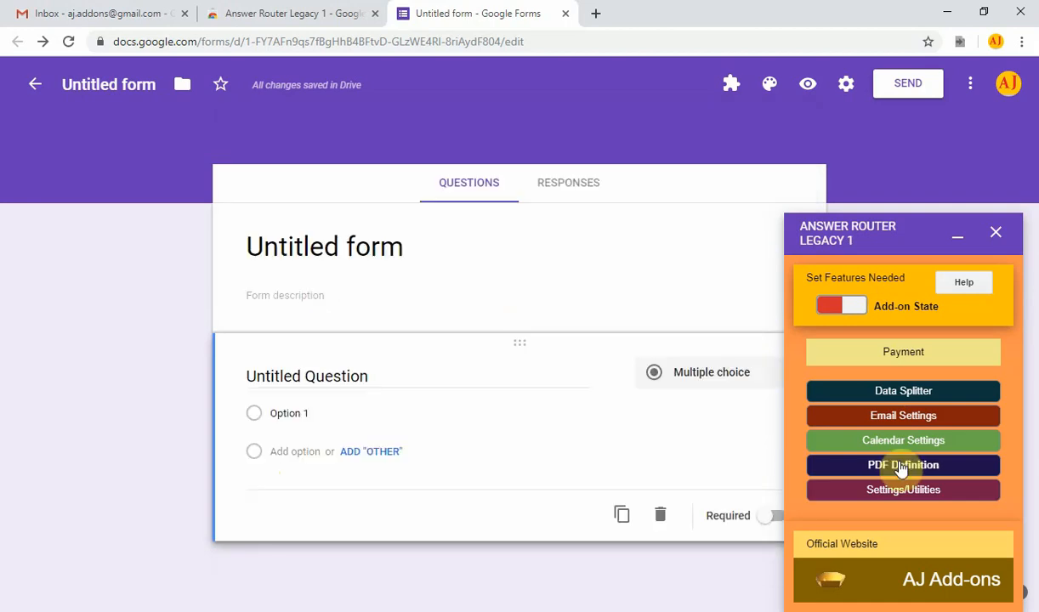
# Turn on PDF Creation Event State for PDF One, and open its PDF Body Content settings to view the template field
pyautogui.click(902, 466)
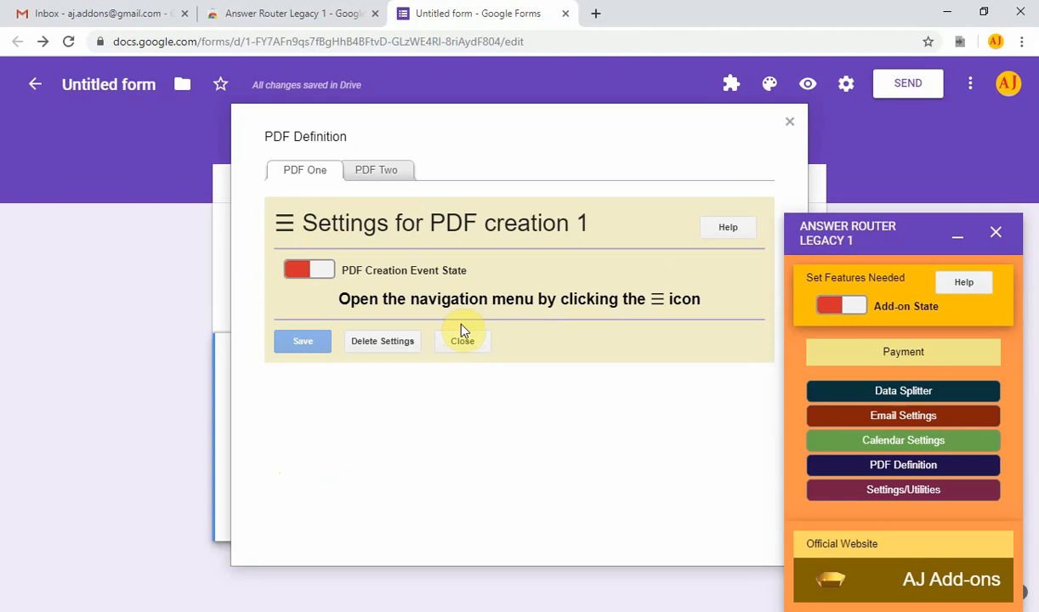
pyautogui.click(322, 272)
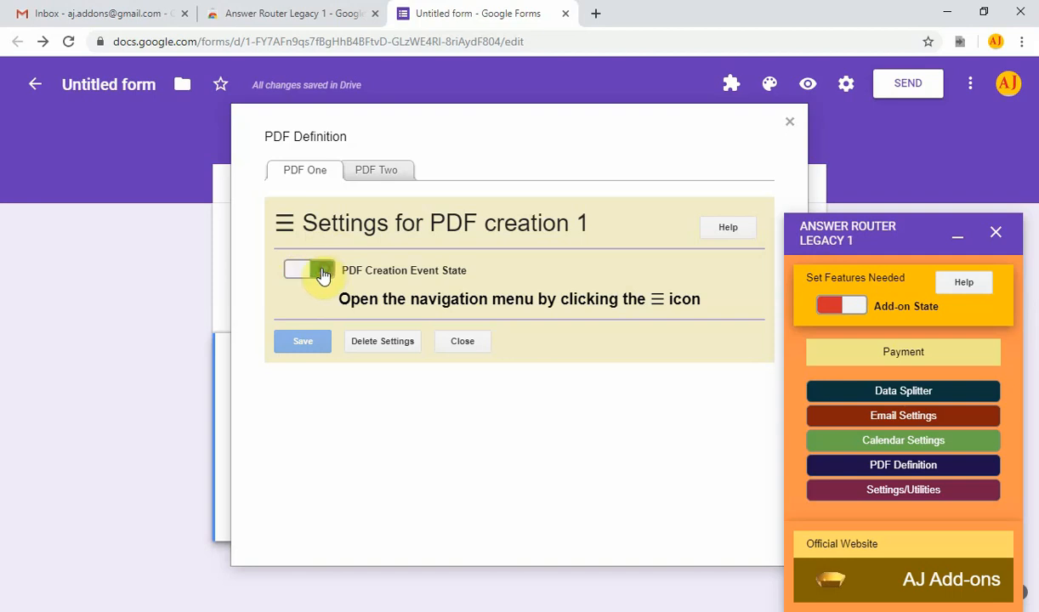
pyautogui.click(284, 223)
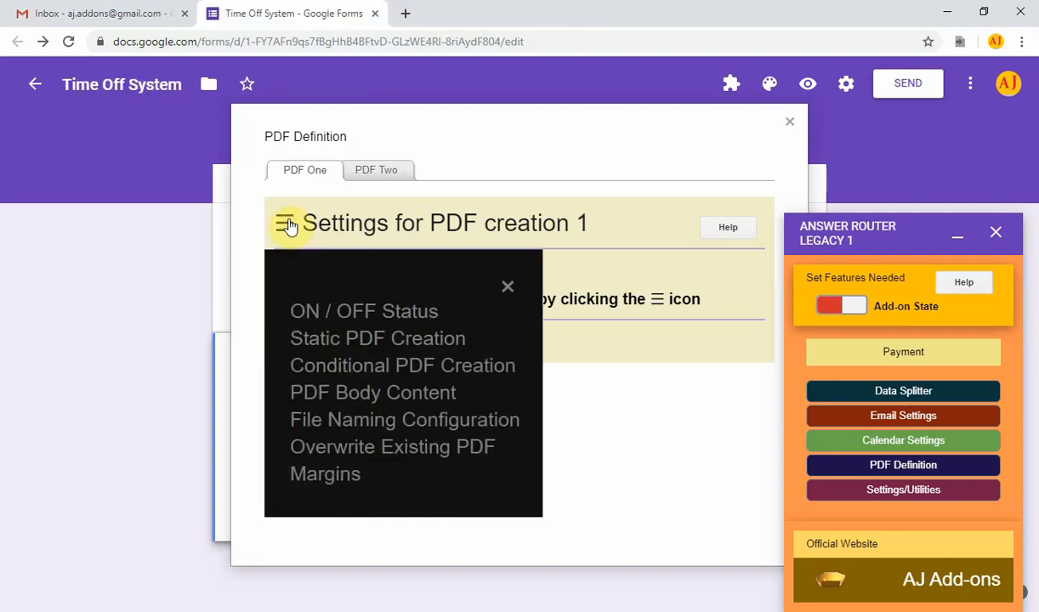
pyautogui.click(385, 394)
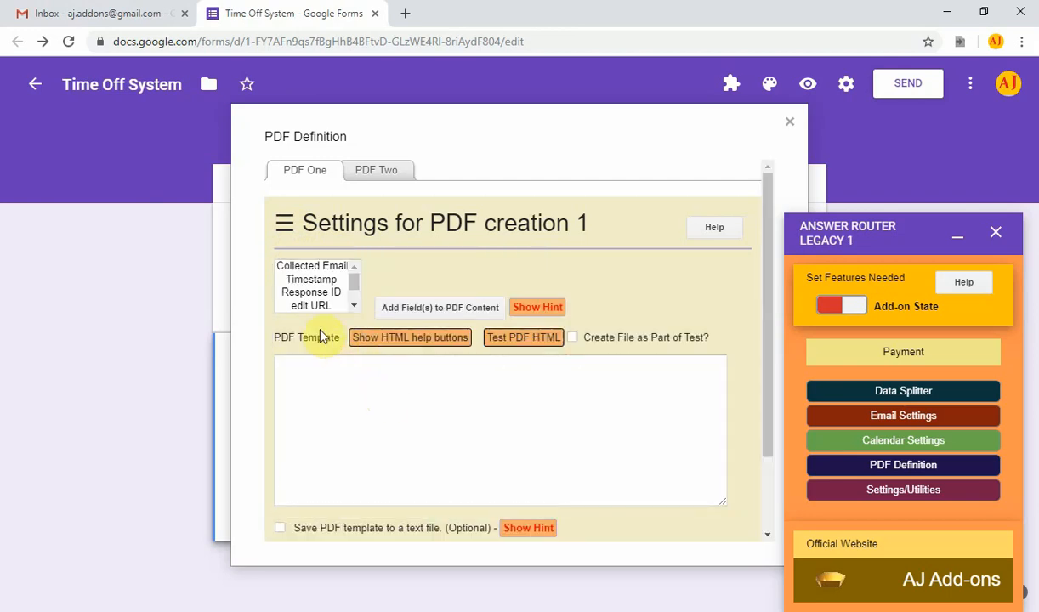
pyautogui.click(332, 377)
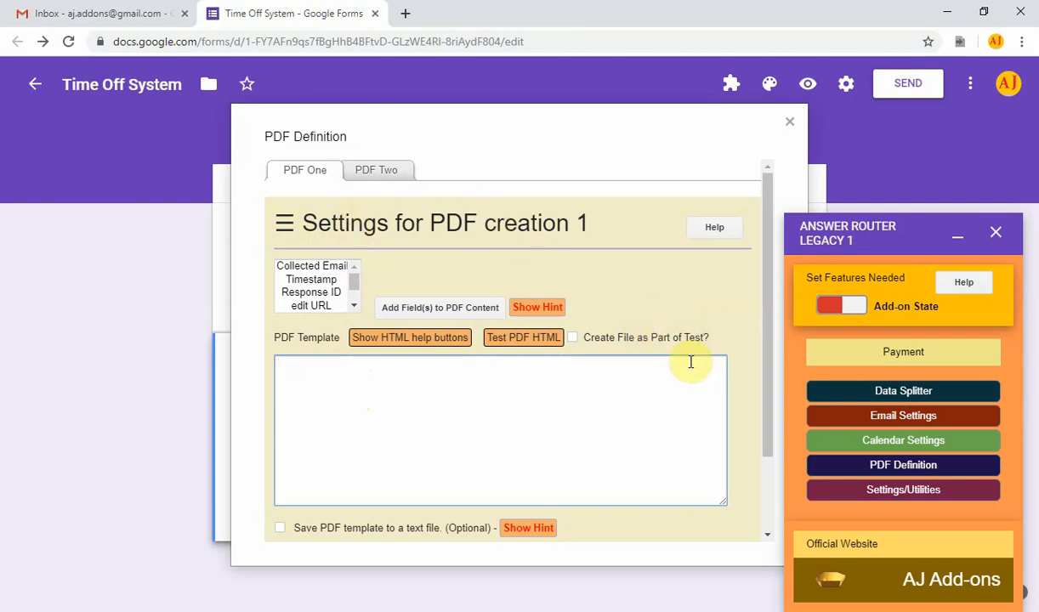
pyautogui.scroll(-1, 320, 278)
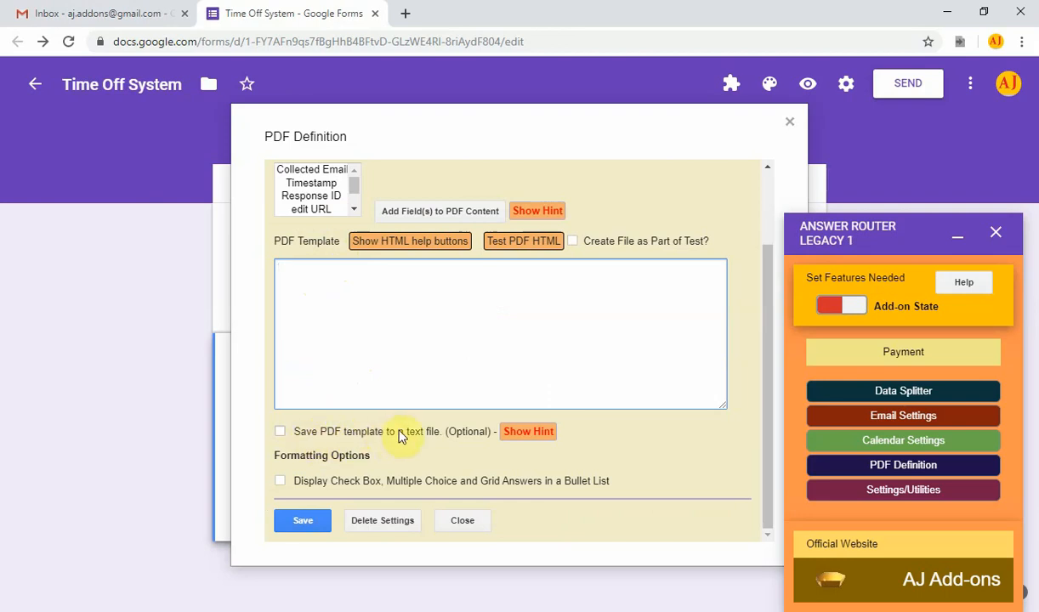
# Read the hint on saving the PDF template to a text file, then enable that option with Data Director - Testing as the folder
pyautogui.click(525, 431)
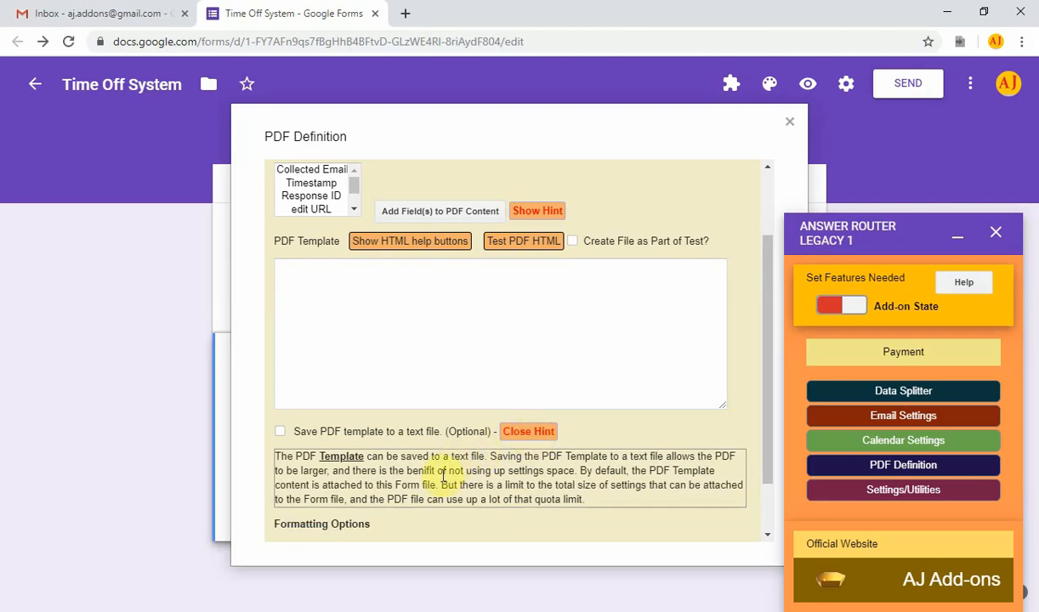
pyautogui.click(529, 429)
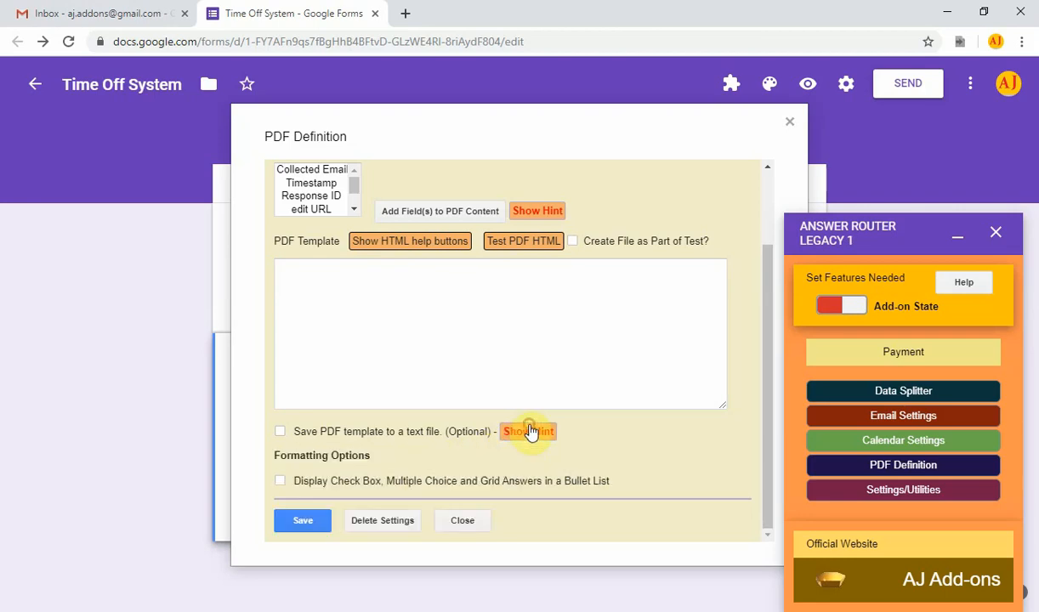
pyautogui.click(280, 432)
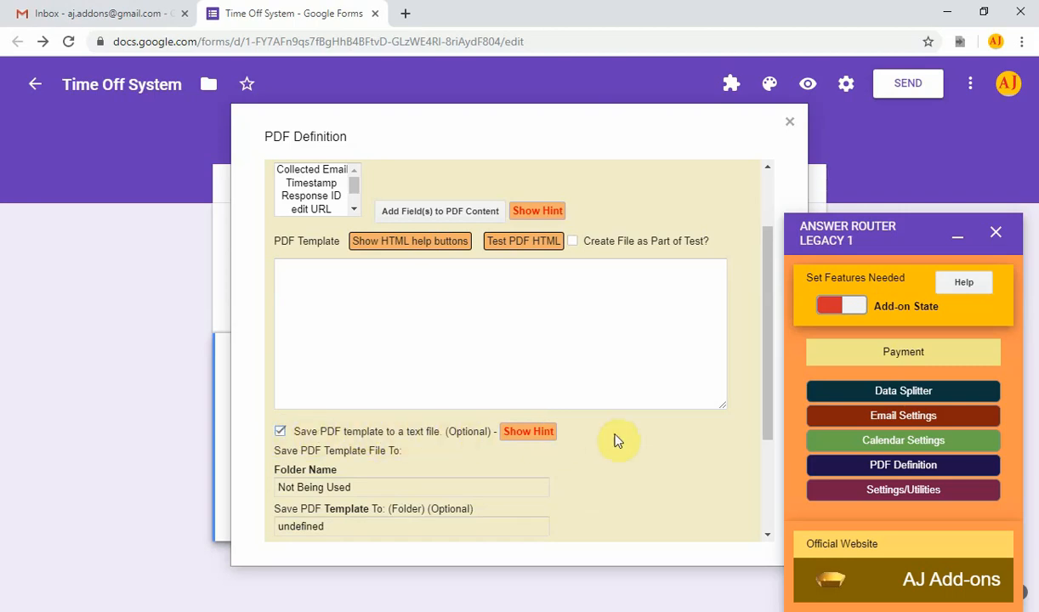
pyautogui.scroll(-1, 617, 441)
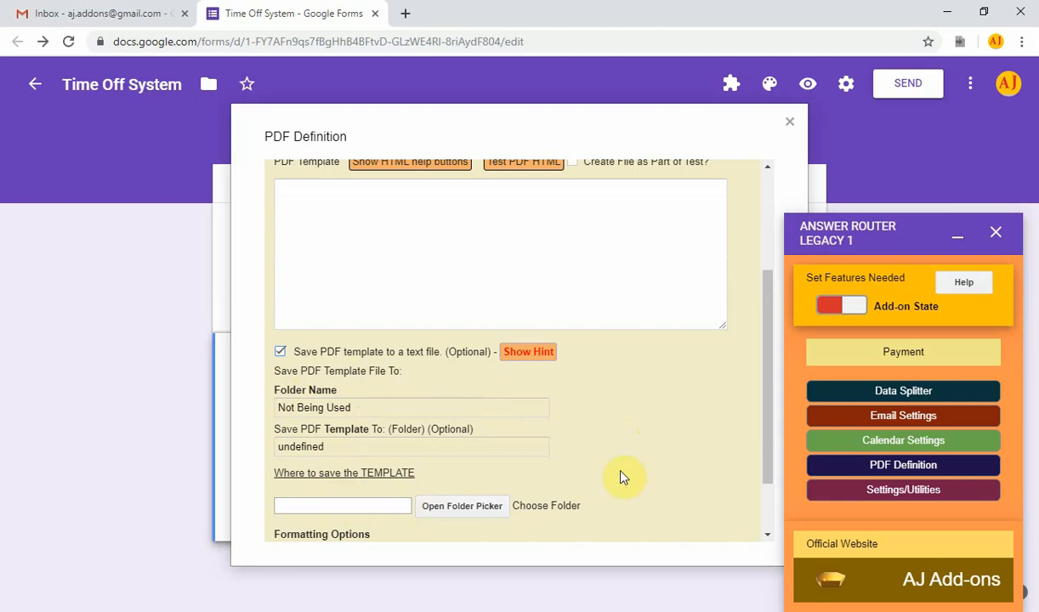
pyautogui.scroll(-2, 674, 475)
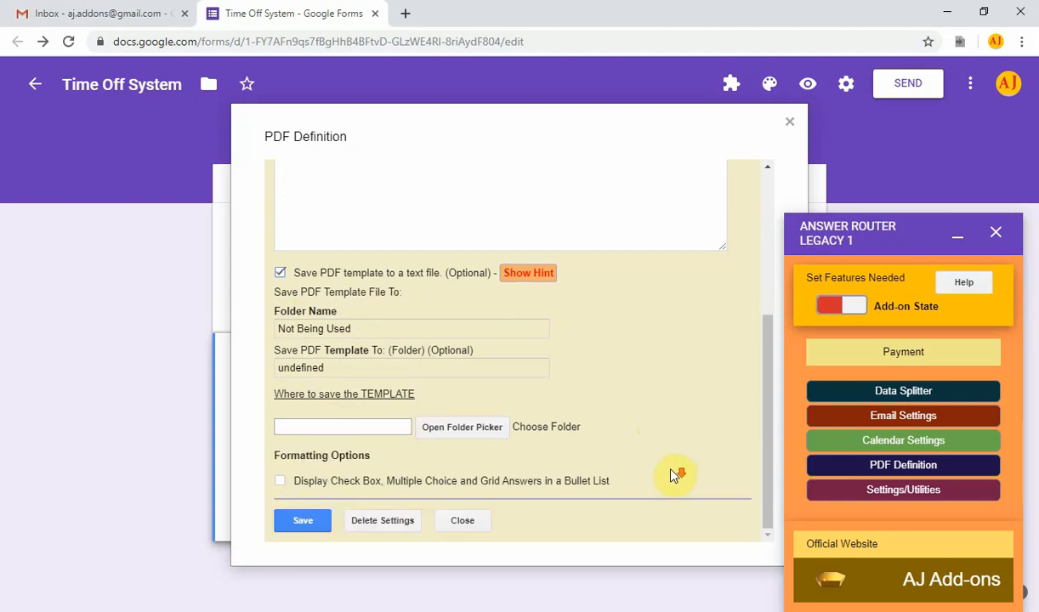
pyautogui.click(460, 427)
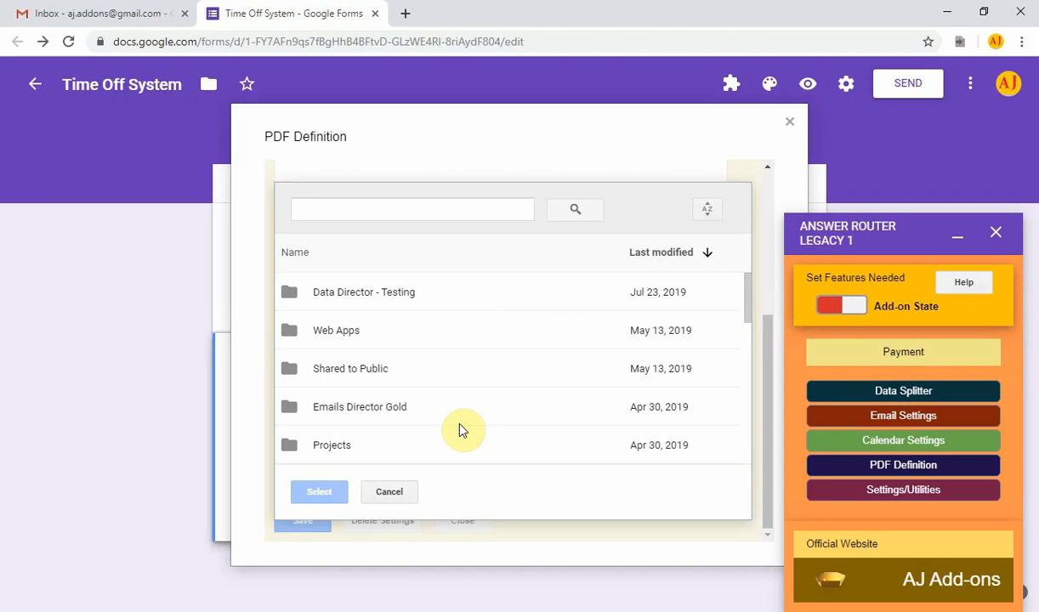
pyautogui.click(341, 285)
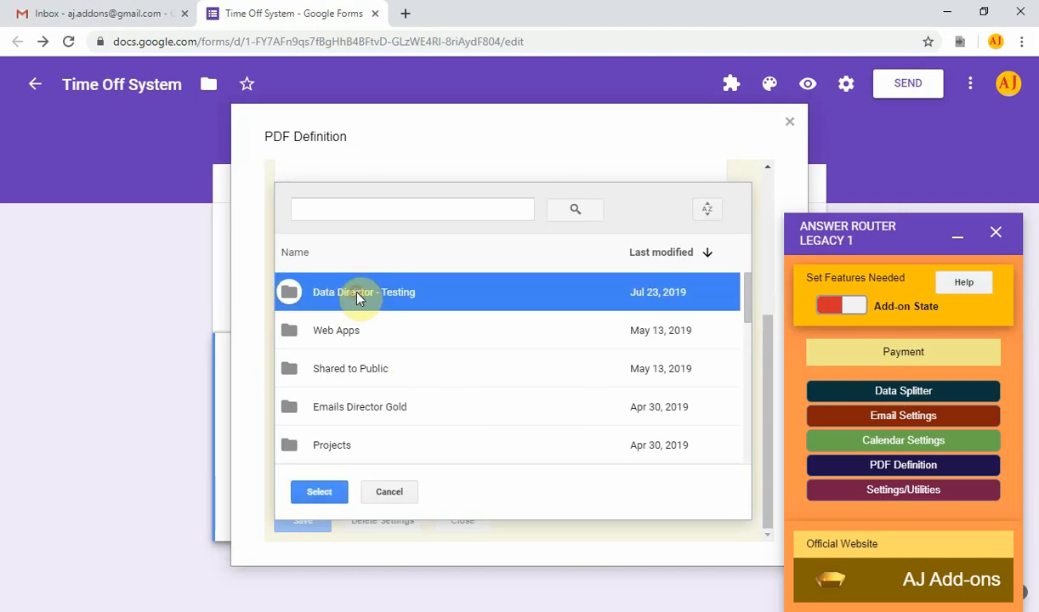
pyautogui.click(329, 496)
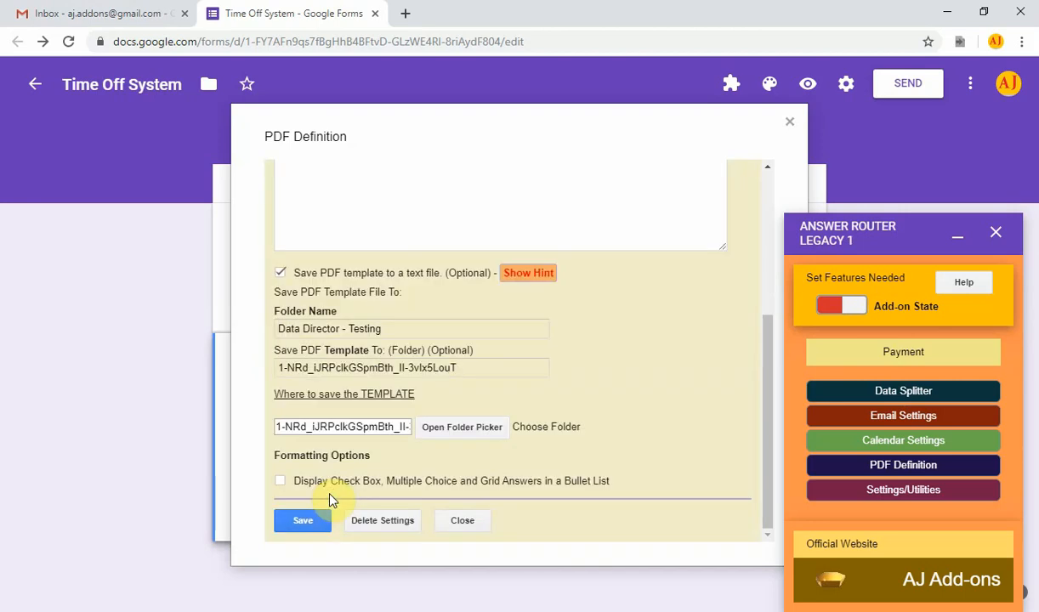
pyautogui.moveTo(387, 332); pyautogui.dragTo(265, 339)
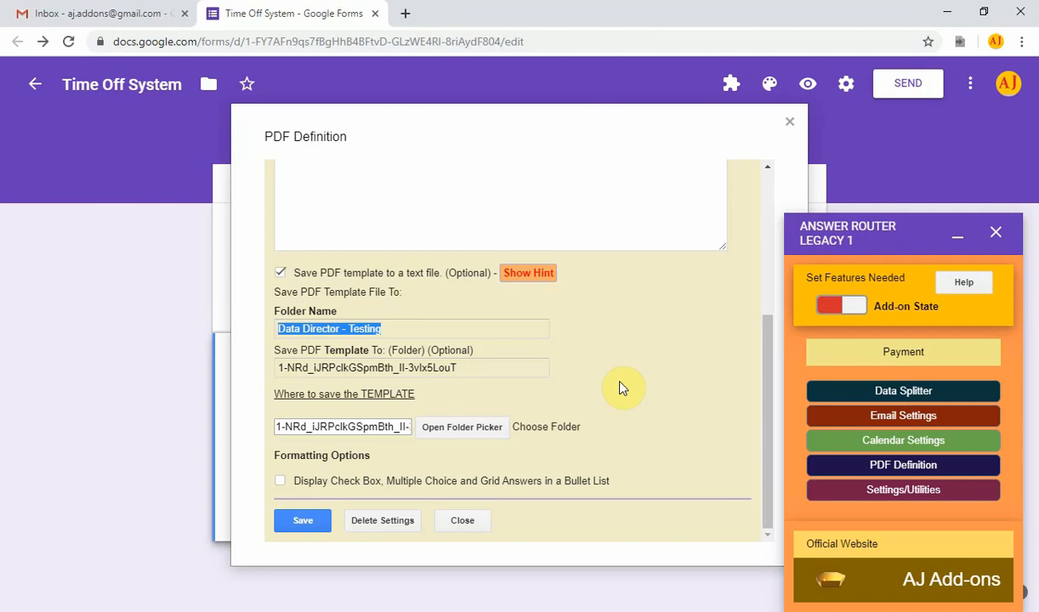
# Enter "This is the PDF Content" as the PDF template and save the PDF One settings
pyautogui.scroll(3, 618, 388)
pyautogui.click(466, 390)
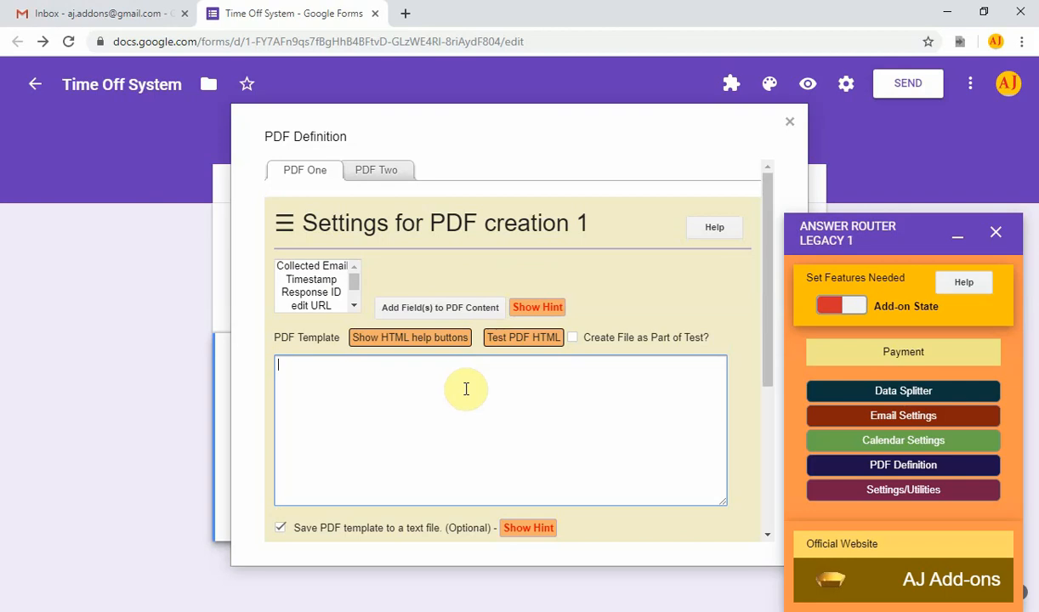
pyautogui.write('This is the PDF Content')
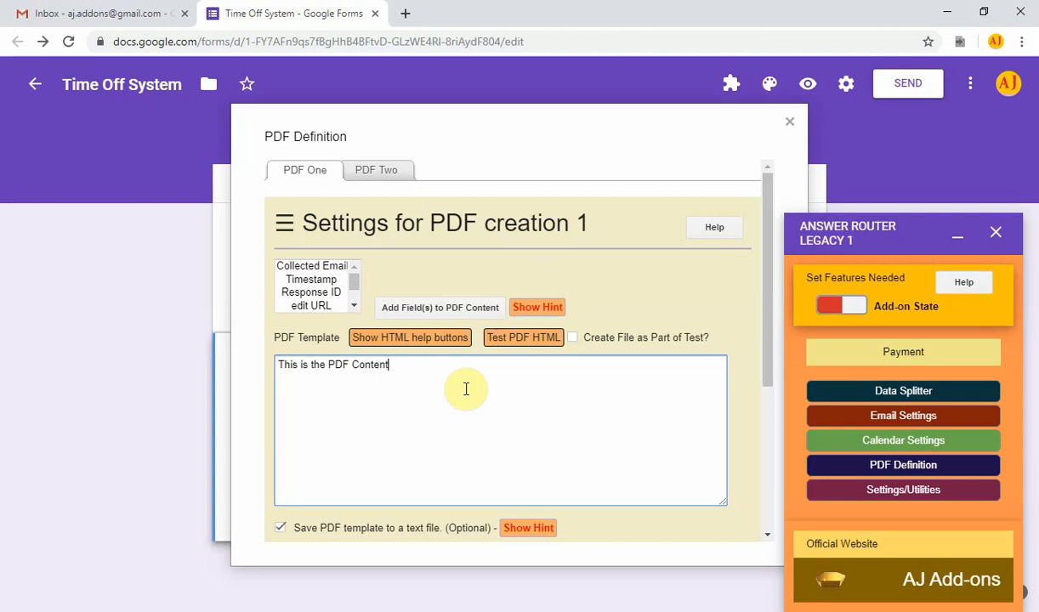
pyautogui.scroll(-3, 470, 388)
pyautogui.scroll(-1, 475, 383)
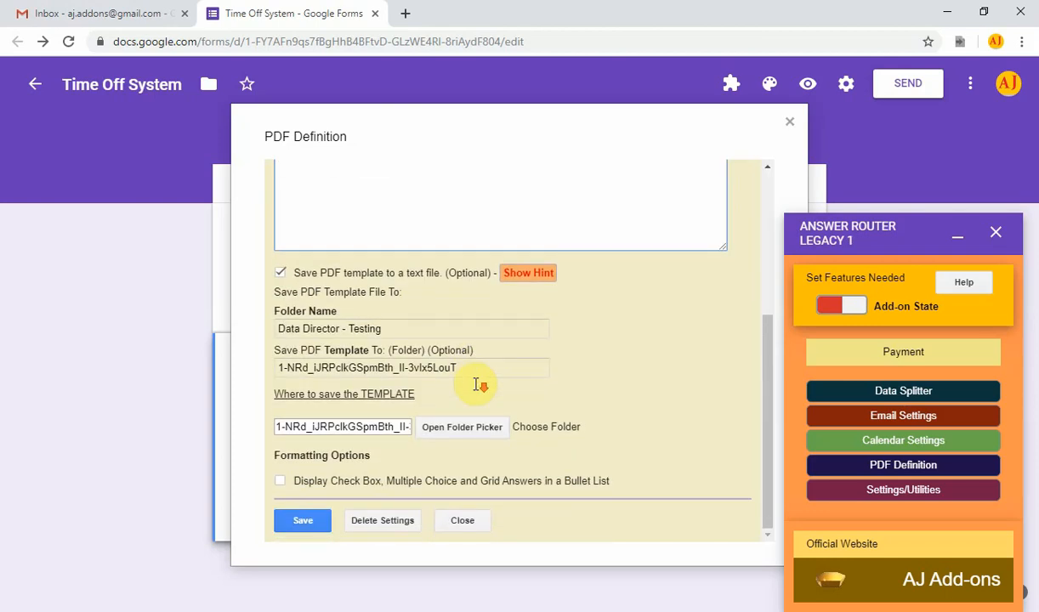
pyautogui.click(302, 523)
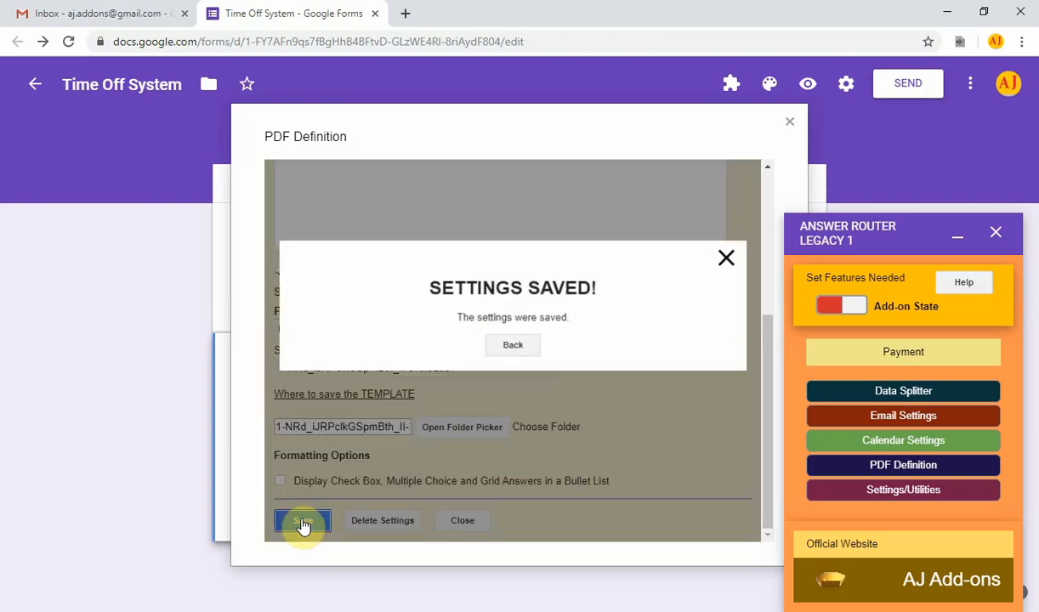
pyautogui.click(512, 348)
# Return to the ON / OFF Status settings of PDF One and turn on PDF Creation Event State
pyautogui.click(284, 226)
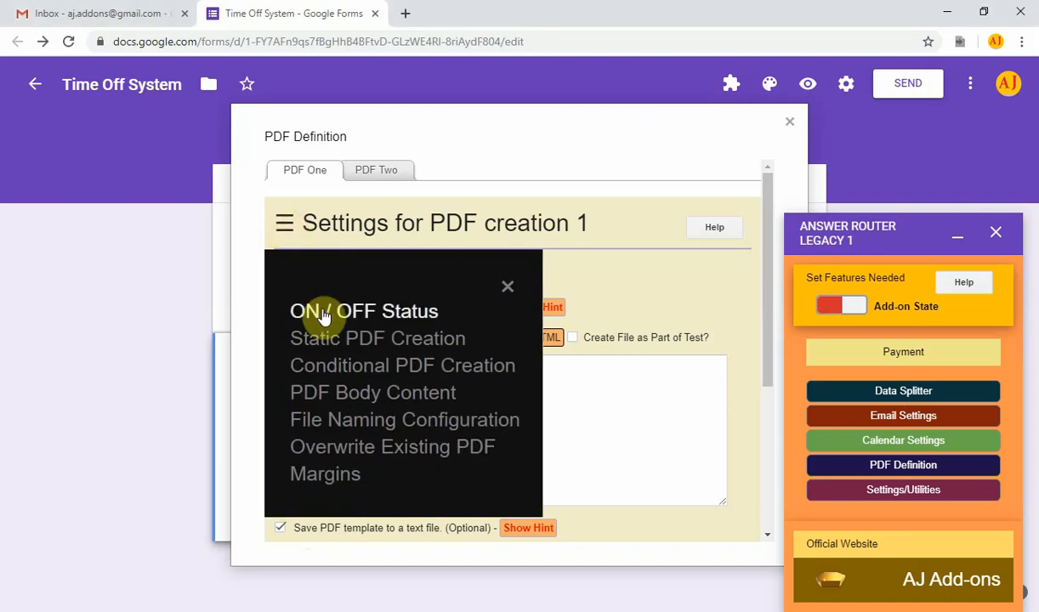
pyautogui.click(364, 313)
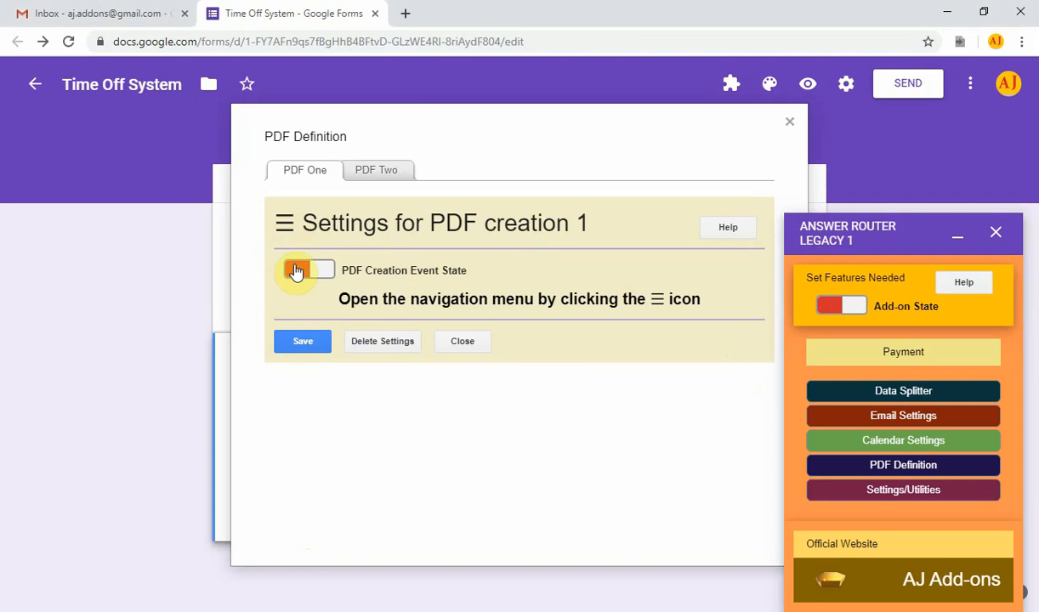
pyautogui.click(325, 273)
# In PDF One's Conditional PDF Creation settings, set a rule testing whether Untitled Question contains a person's first name
pyautogui.click(282, 223)
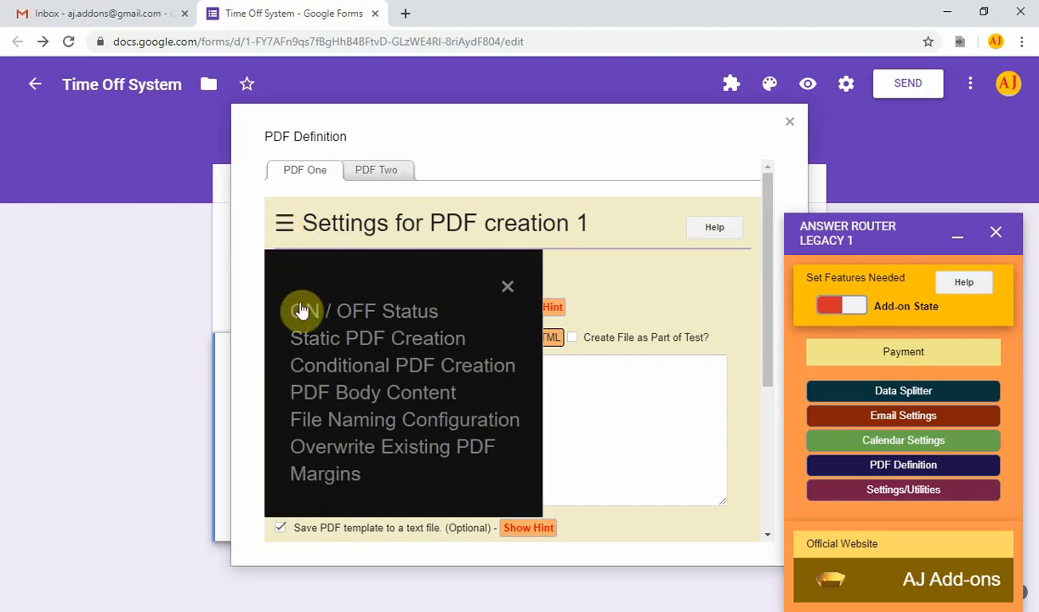
pyautogui.click(400, 367)
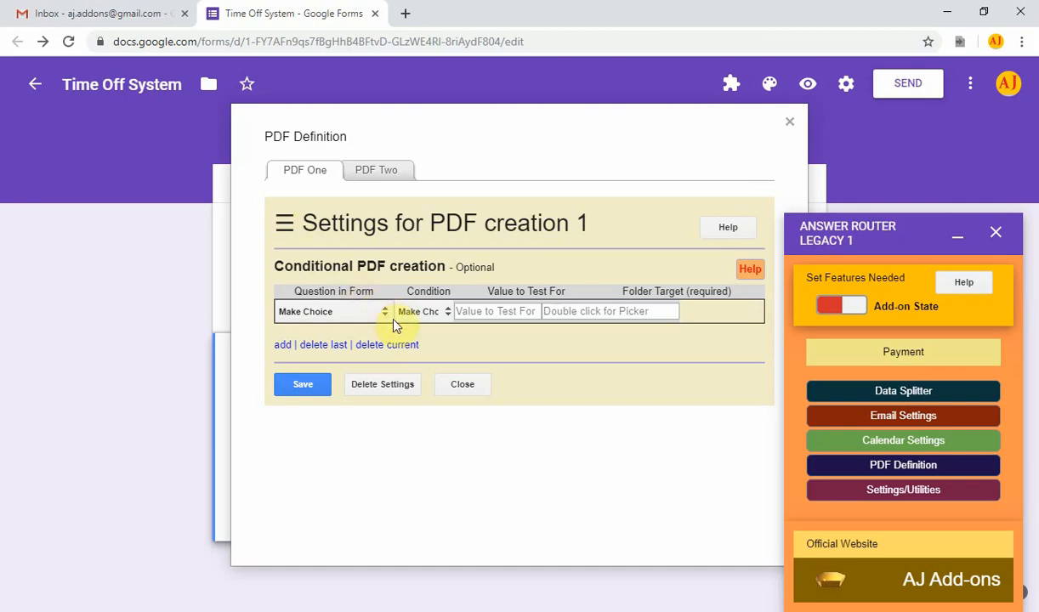
pyautogui.click(386, 314)
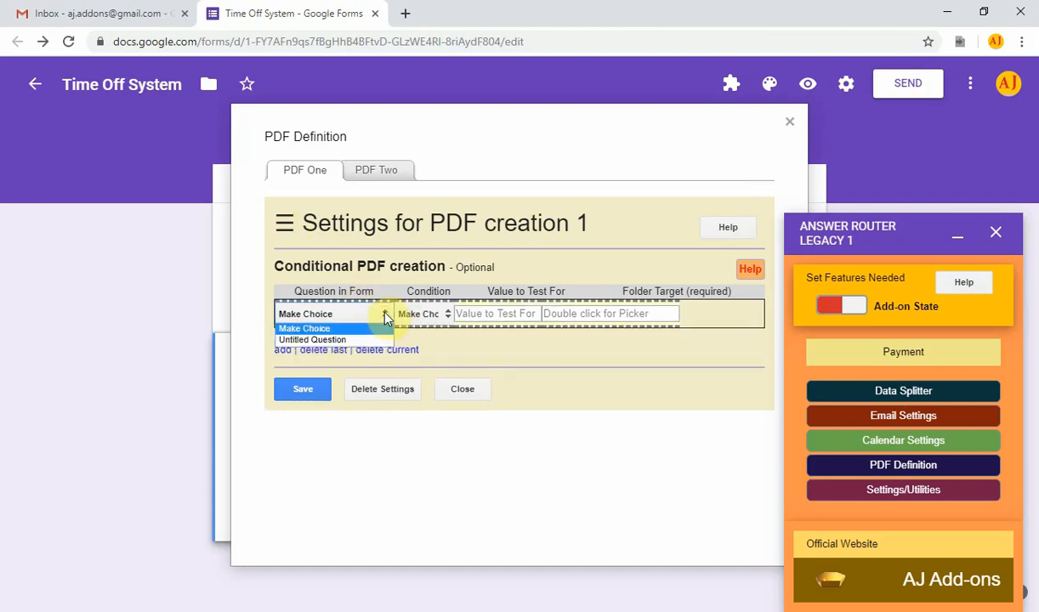
pyautogui.click(373, 340)
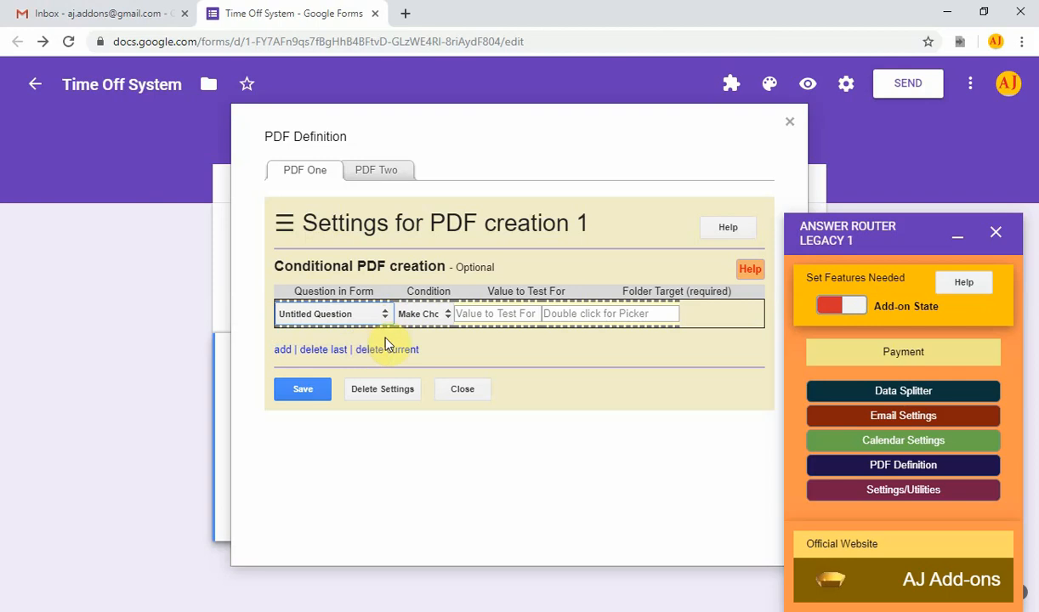
pyautogui.click(446, 315)
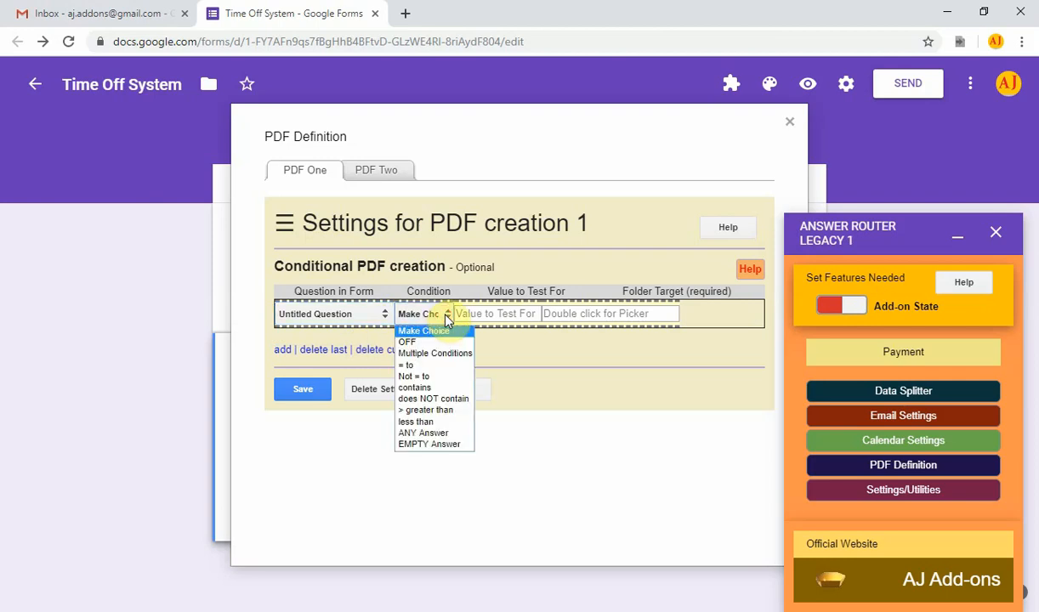
pyautogui.click(427, 391)
pyautogui.click(487, 314)
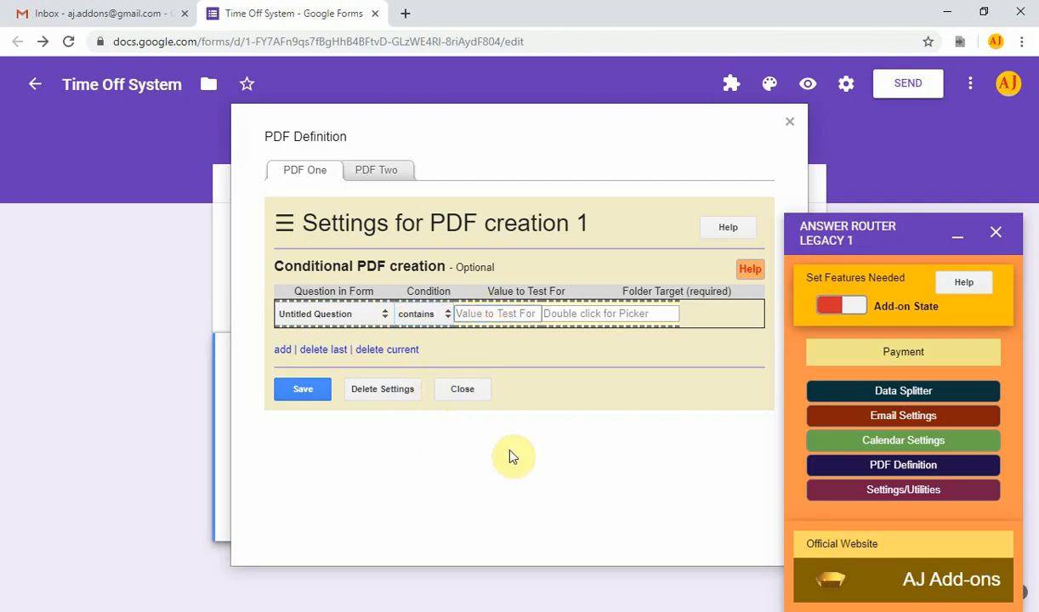
pyautogui.write('Alan')
pyautogui.press('Tab')
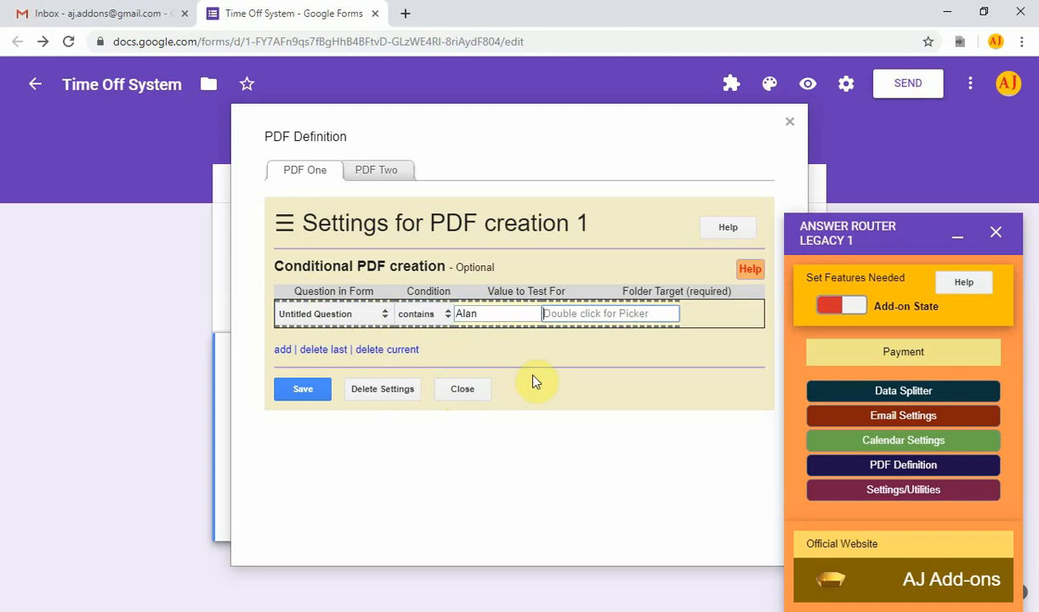
# Set the conditional rule's folder target to Data Director - Testing, and review the test value and folder fields
pyautogui.doubleClick(585, 315)
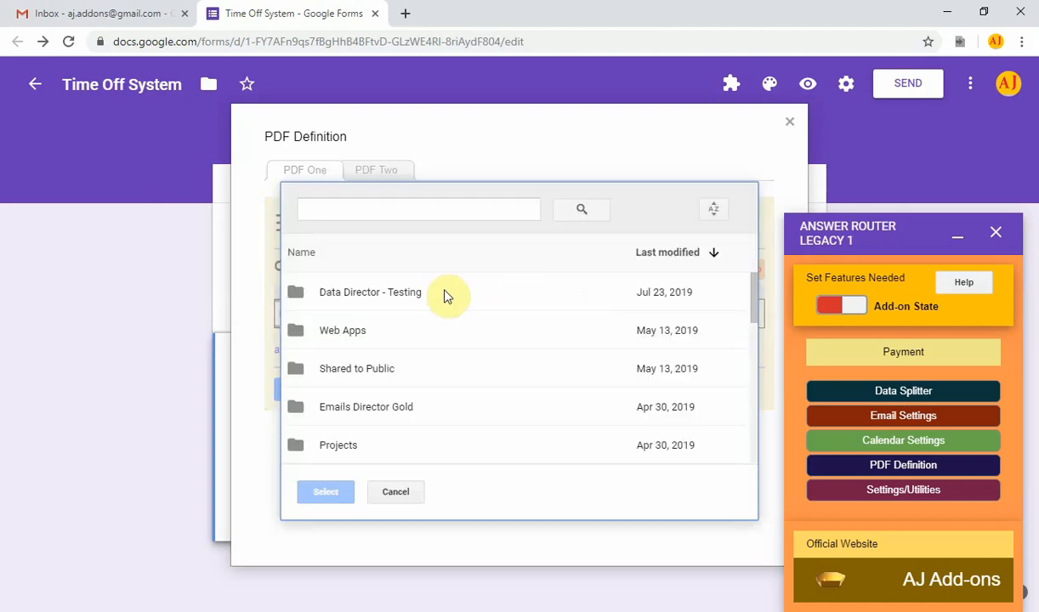
pyautogui.click(349, 296)
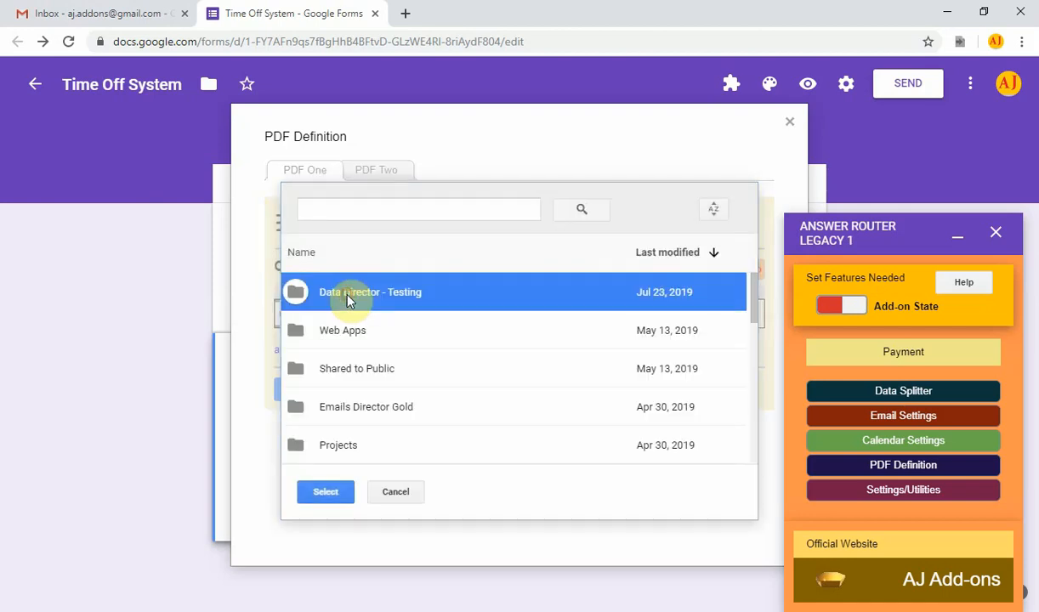
pyautogui.click(327, 493)
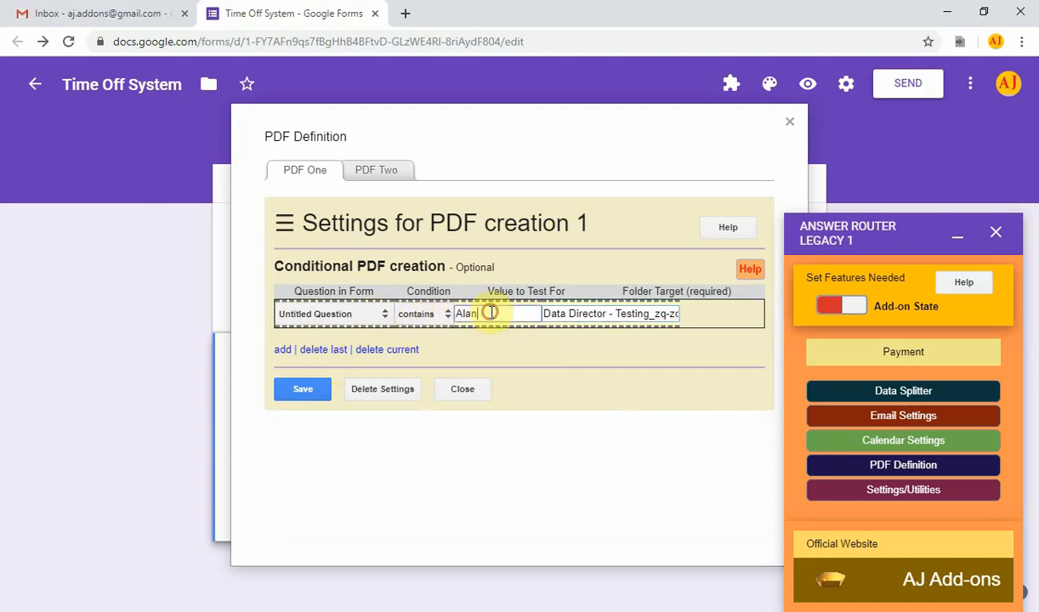
pyautogui.moveTo(487, 314); pyautogui.dragTo(450, 319)
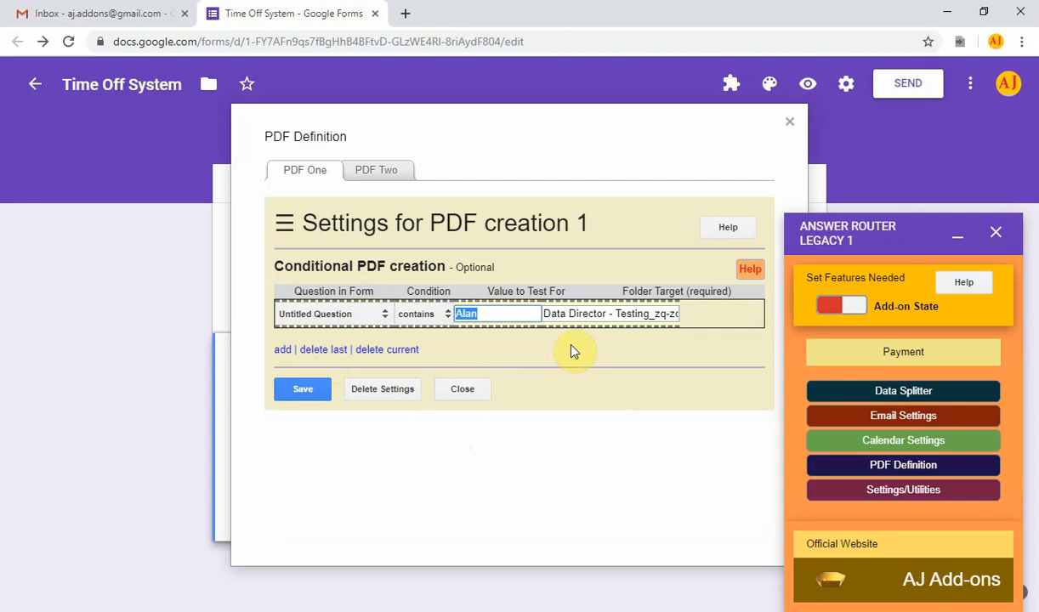
pyautogui.click(592, 314)
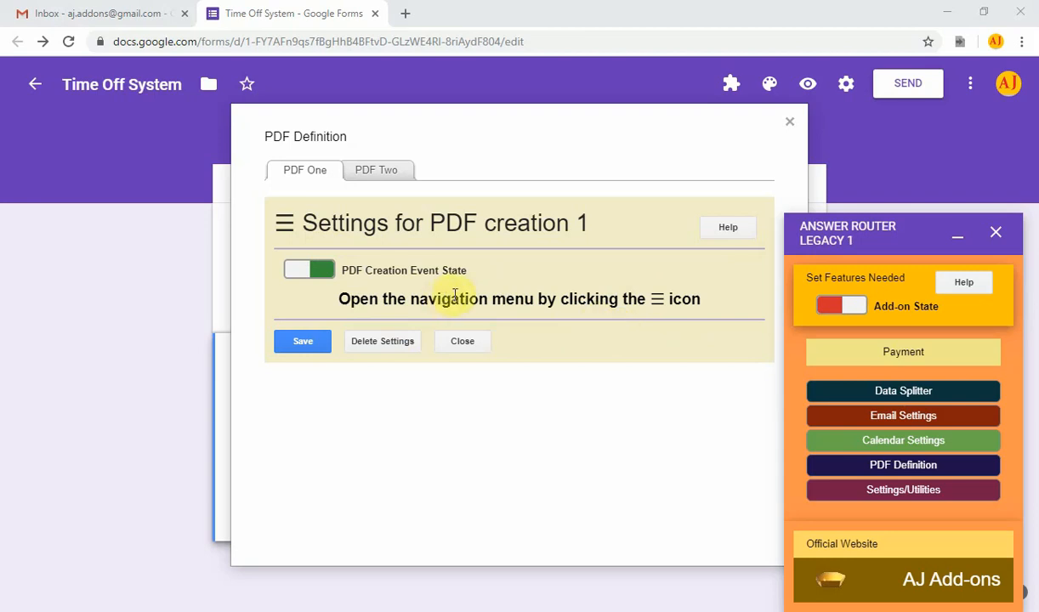
# Switch PDF Creation Event State for PDF One off and back on
pyautogui.click(295, 272)
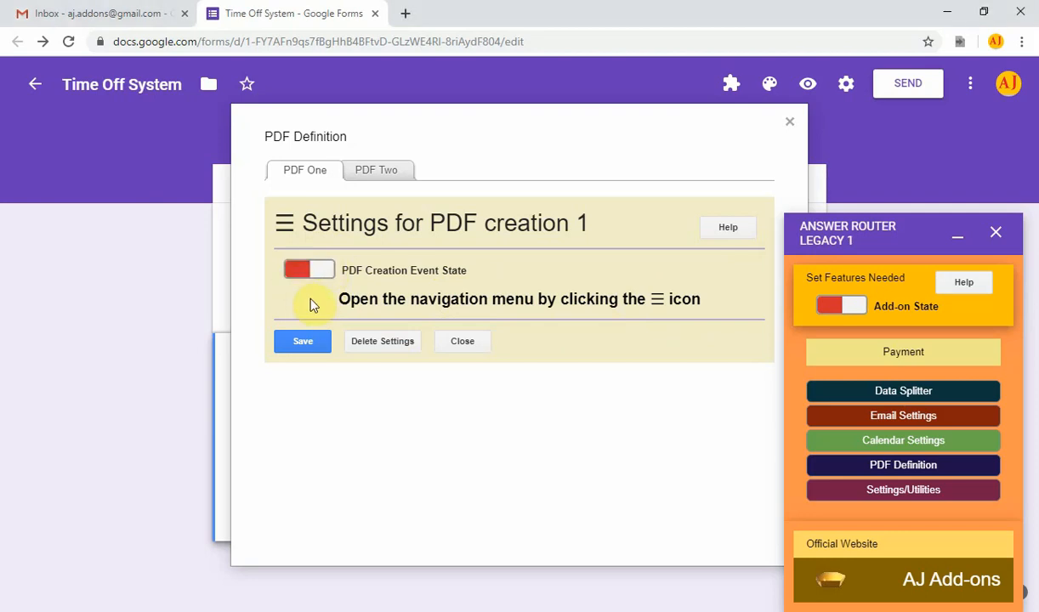
pyautogui.click(325, 271)
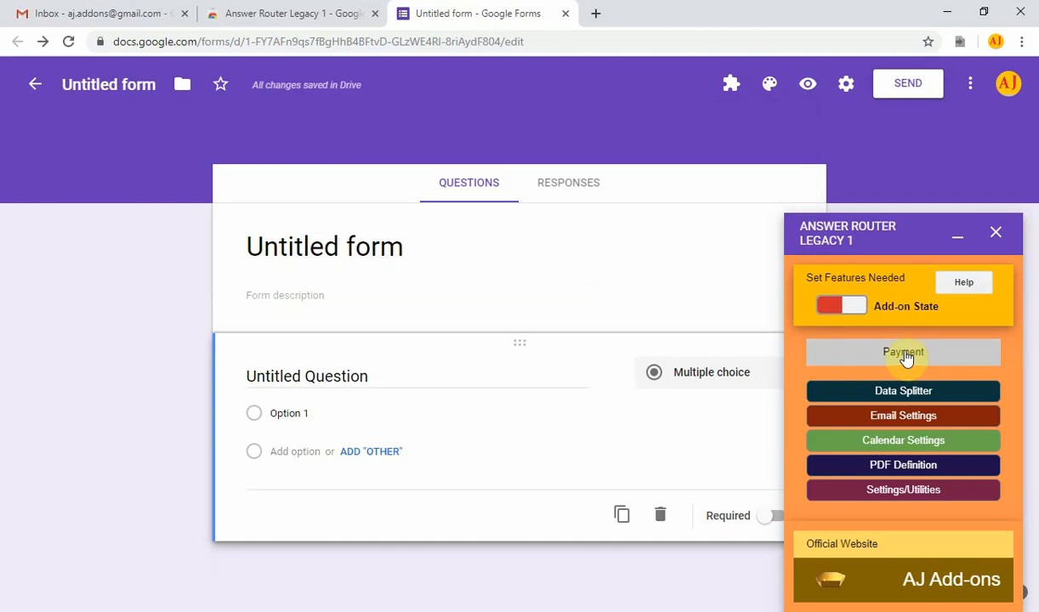
# Open the add-on's Payment dialog and review the Pricing information for Answer Router Legacy 1
pyautogui.click(906, 355)
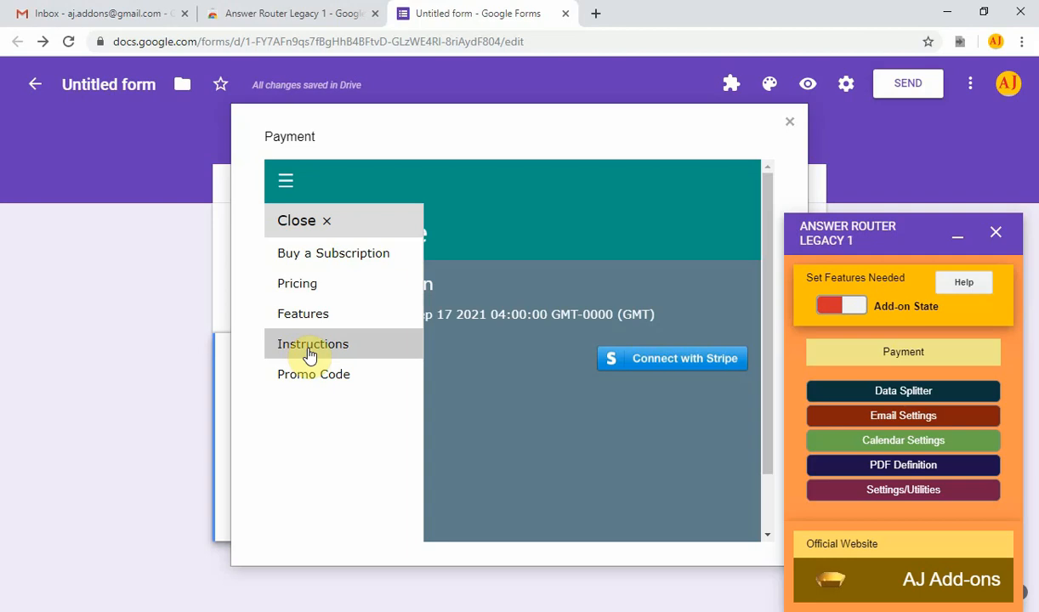
pyautogui.click(297, 282)
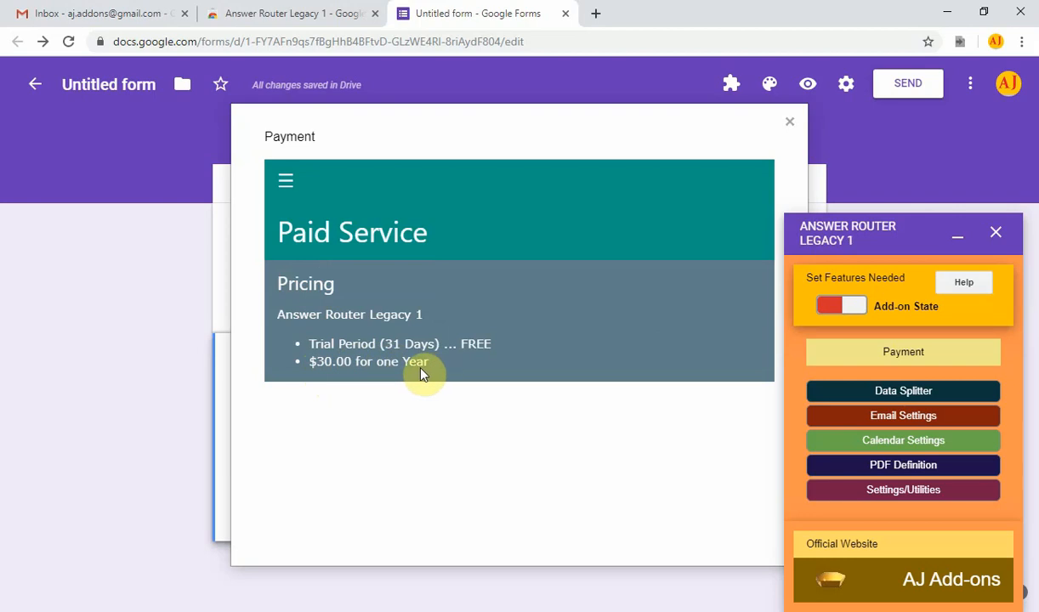
# From Buy a Subscription, preview the PayPal checkout page, close it without paying, and highlight the Paid Service heading
pyautogui.click(286, 184)
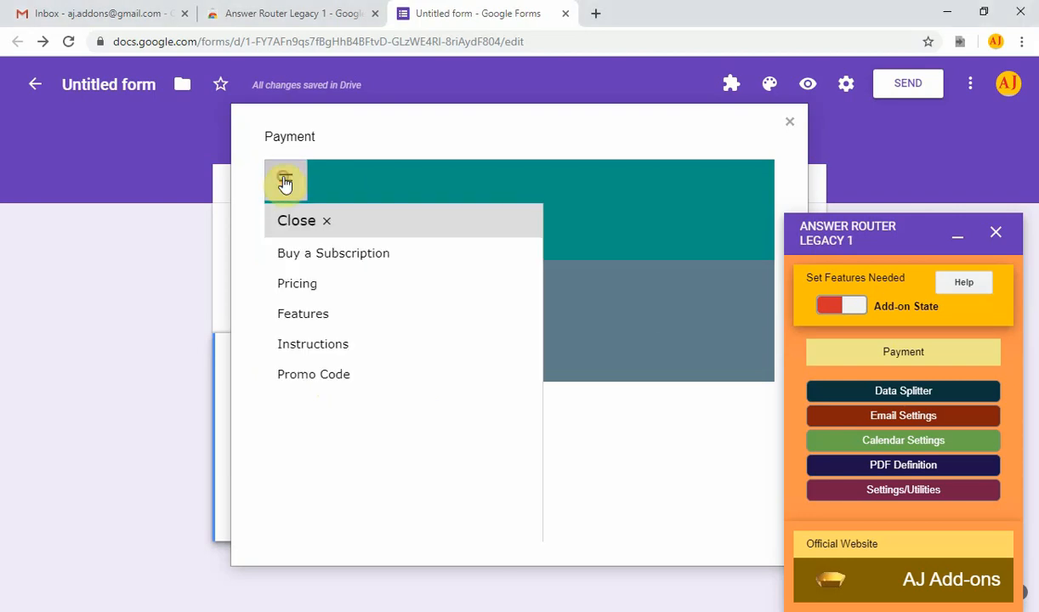
pyautogui.click(321, 260)
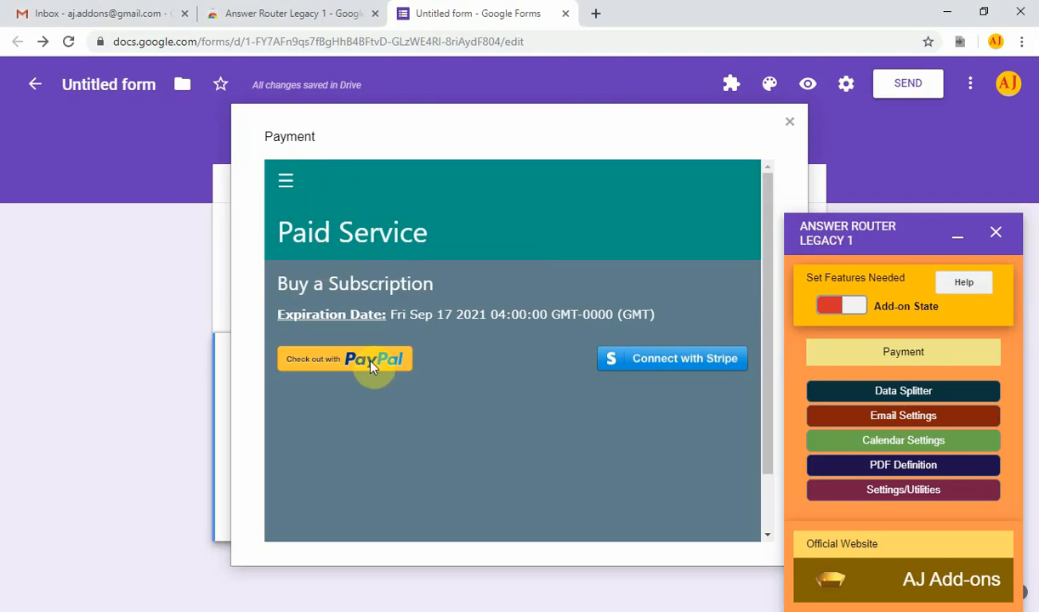
pyautogui.click(325, 358)
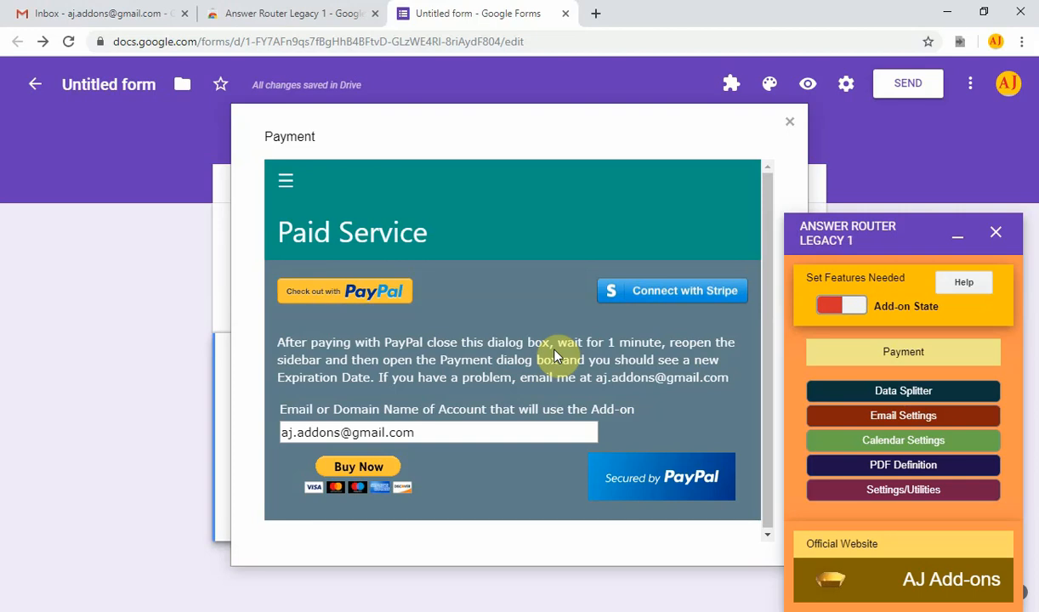
pyautogui.click(362, 470)
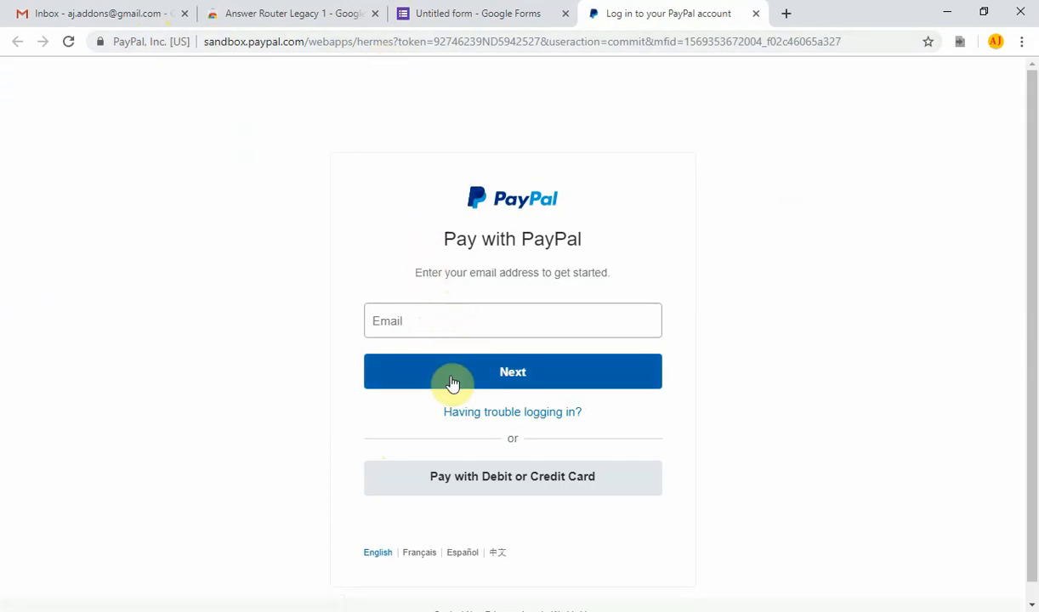
pyautogui.click(757, 13)
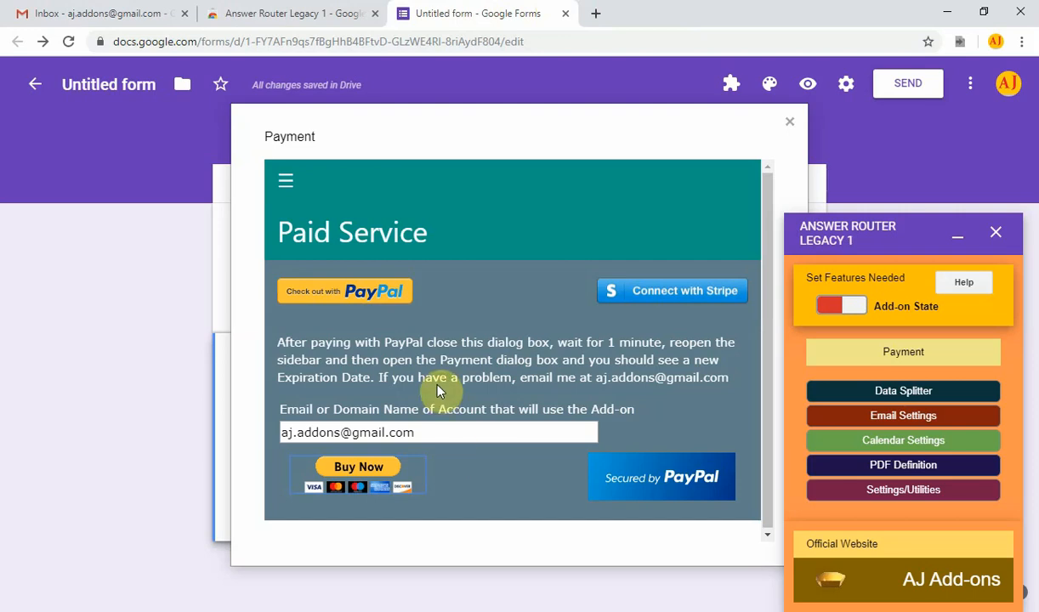
pyautogui.moveTo(431, 235); pyautogui.dragTo(264, 233)
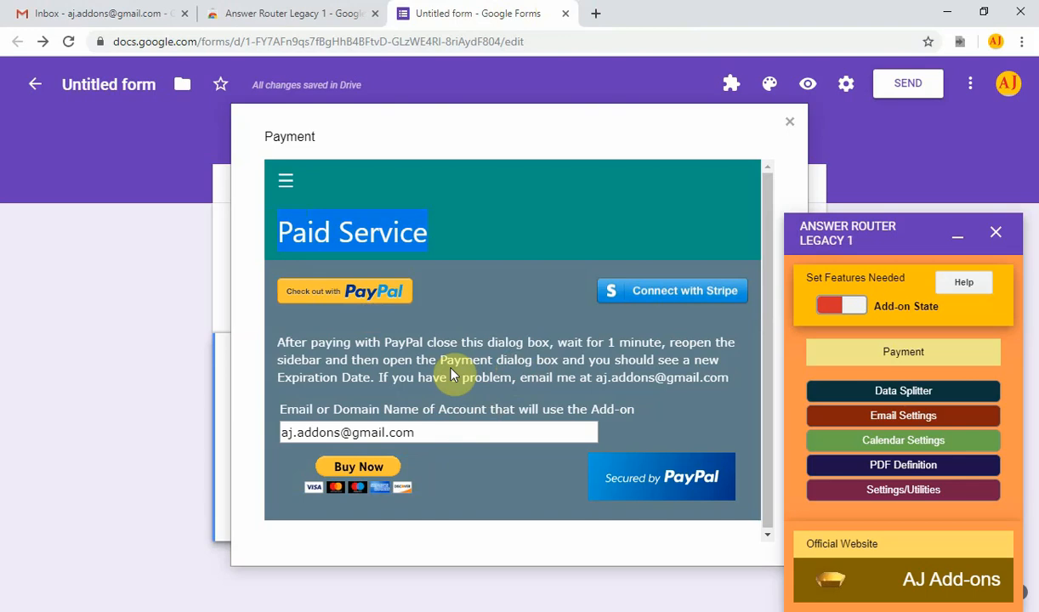